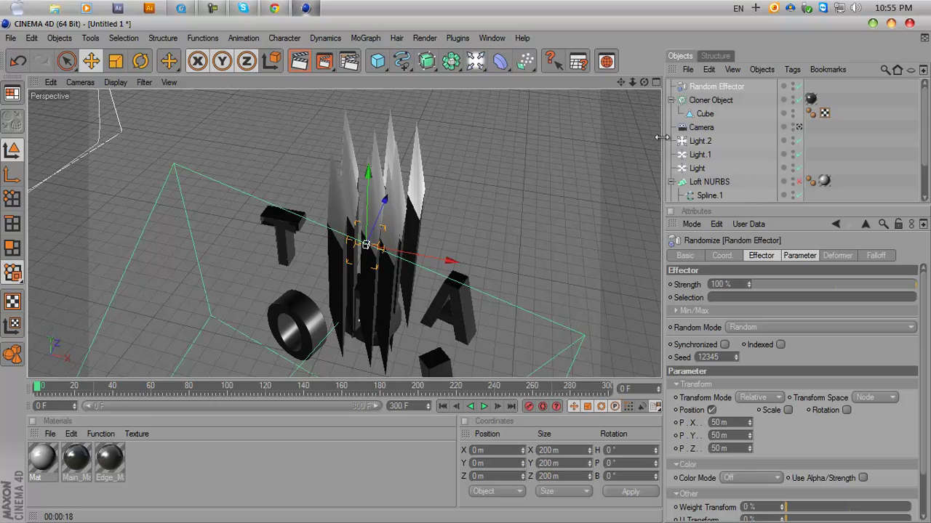
Turn off position randomization on the Random Effector and enable scale and rotation randomization instead.
drag(644, 81, 463, 272)
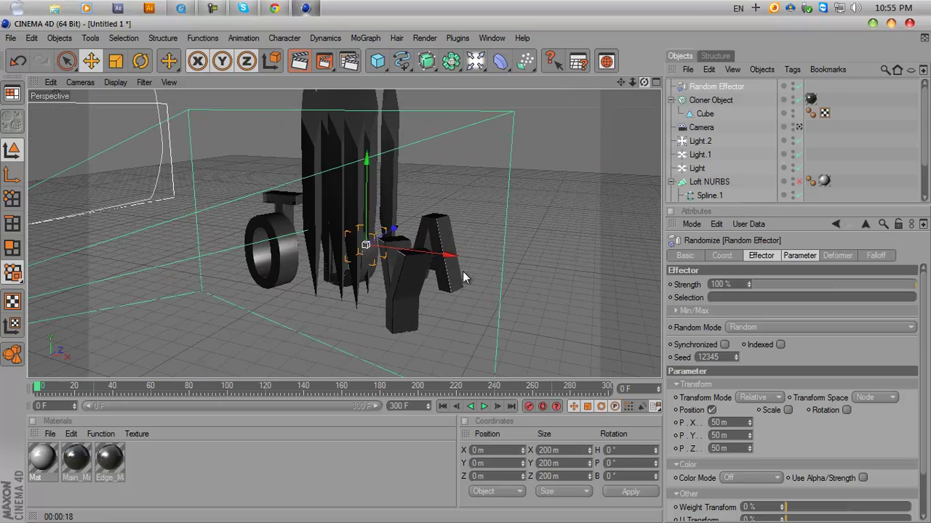
click(789, 259)
click(712, 309)
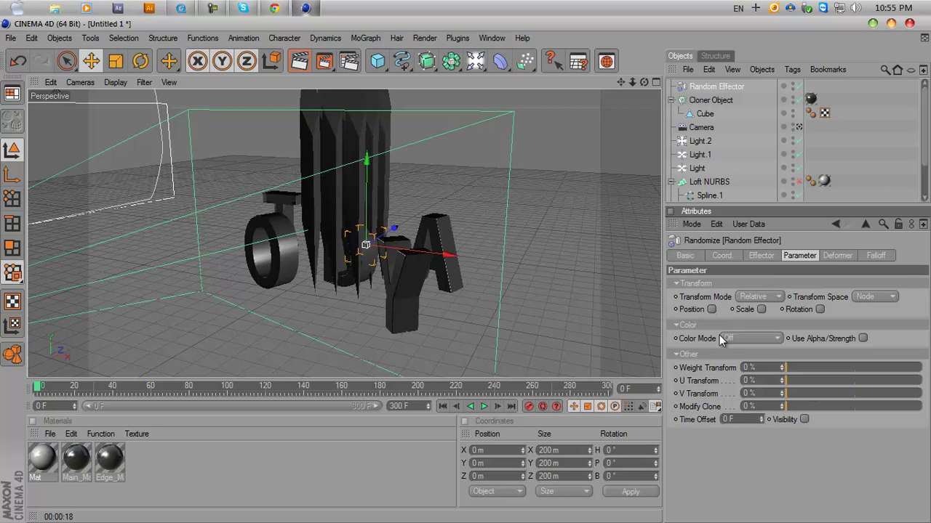
drag(644, 82, 466, 275)
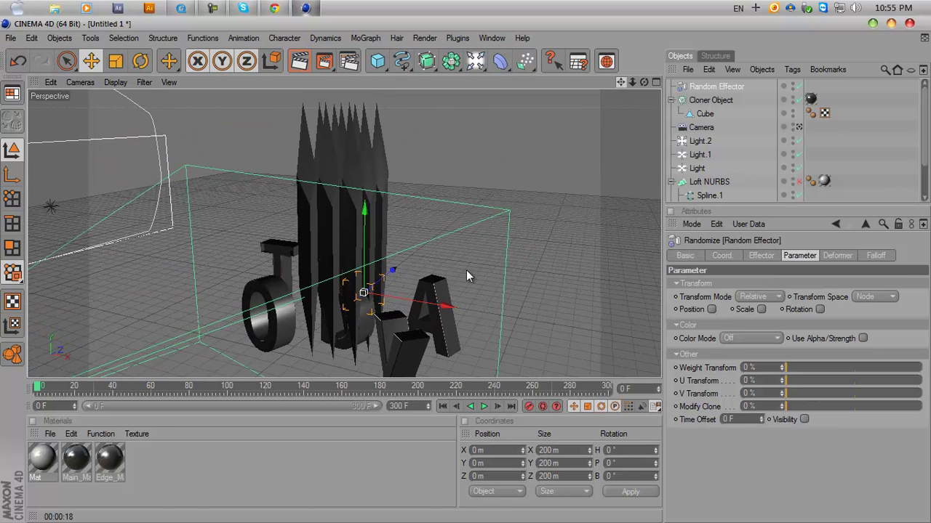
click(761, 309)
click(877, 309)
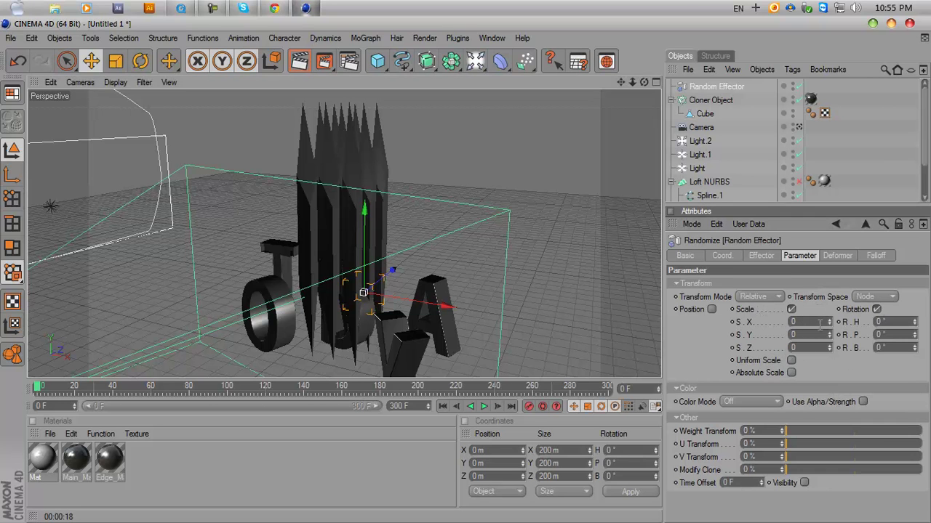
Use uniform scale of 0.26 on the Random Effector and set its rotation to H 27°, P 32°, B 21°.
click(791, 361)
mouse_move(830, 321)
mouse_down()
mouse_move(830, 312)
mouse_move(831, 330)
mouse_move(829, 318)
mouse_up()
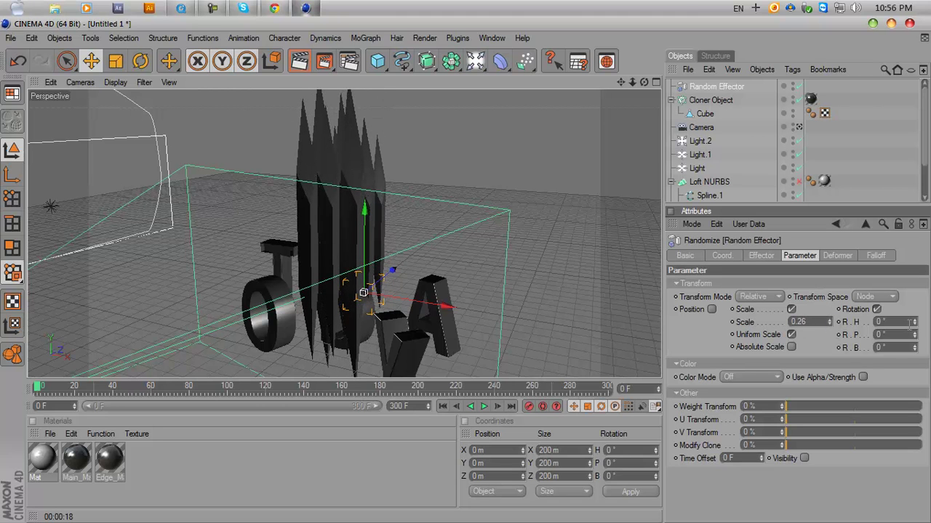
drag(917, 325, 915, 353)
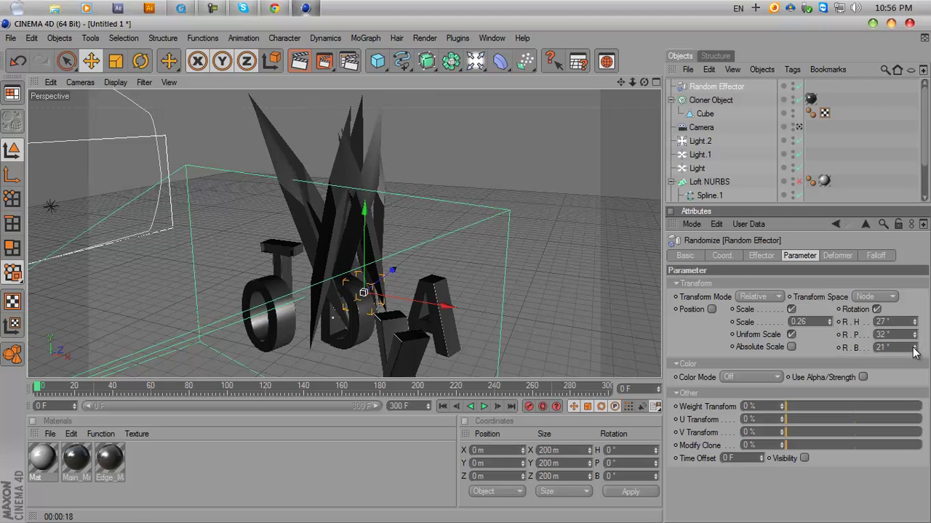
Move the Cloner Object along the X and Z axes to about X 288 m and Z -811 m.
click(711, 100)
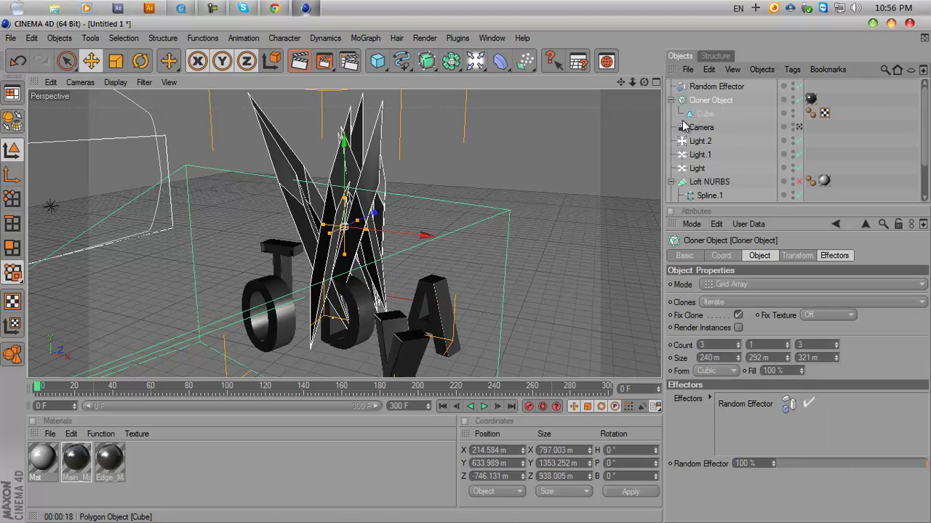
drag(426, 240, 466, 270)
drag(437, 228, 468, 276)
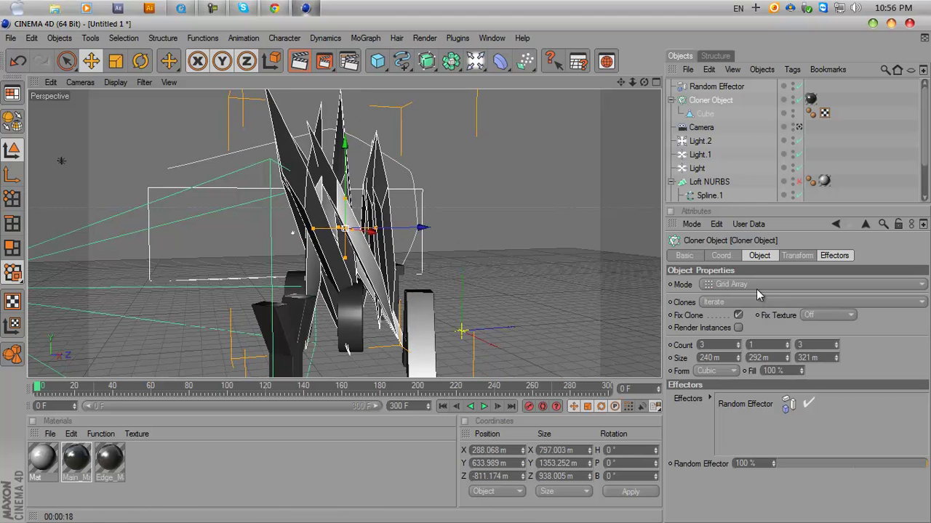
Try Z clone counts of 1 and 2 on the Cloner Object and set the count back to 3.
click(835, 348)
click(835, 348)
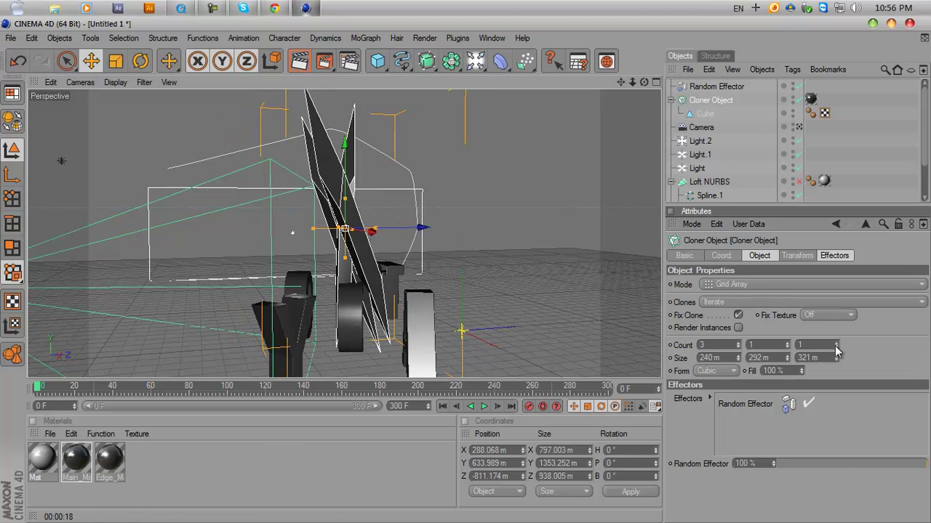
click(835, 345)
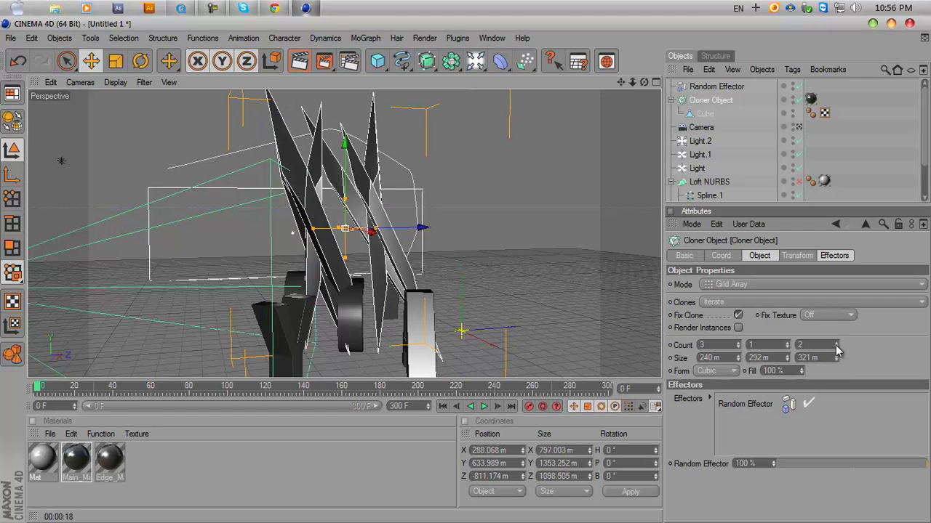
click(836, 345)
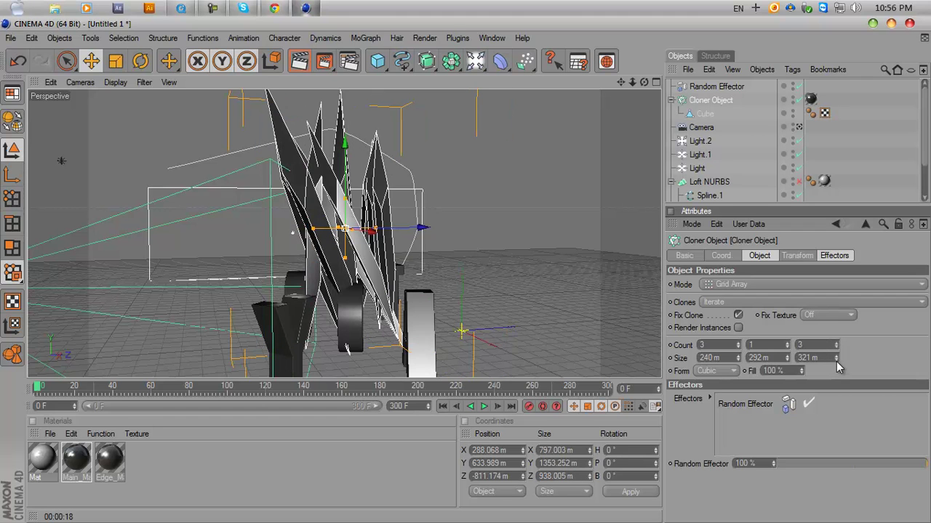
Adjust the Cloner Object's grid size to 276 m in X, 279 m in Y and 221 m in Z.
drag(837, 367, 837, 365)
mouse_move(738, 358)
mouse_down()
mouse_move(730, 429)
mouse_move(738, 349)
mouse_move(743, 388)
mouse_move(740, 361)
mouse_up()
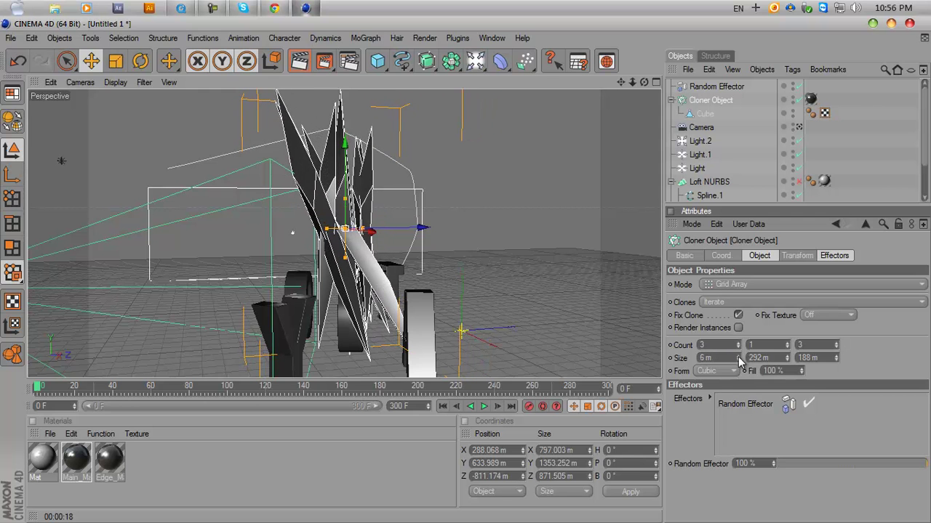
mouse_move(837, 362)
mouse_down()
mouse_move(836, 355)
mouse_move(789, 356)
mouse_up()
mouse_move(637, 88)
mouse_down()
mouse_move(437, 270)
mouse_move(474, 273)
mouse_up()
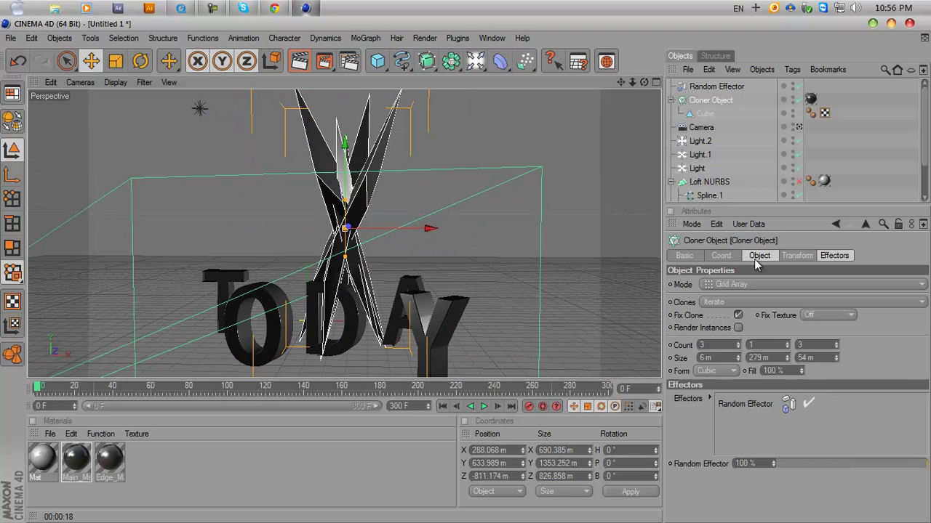
mouse_move(838, 353)
mouse_down()
mouse_move(841, 341)
mouse_move(837, 368)
mouse_up()
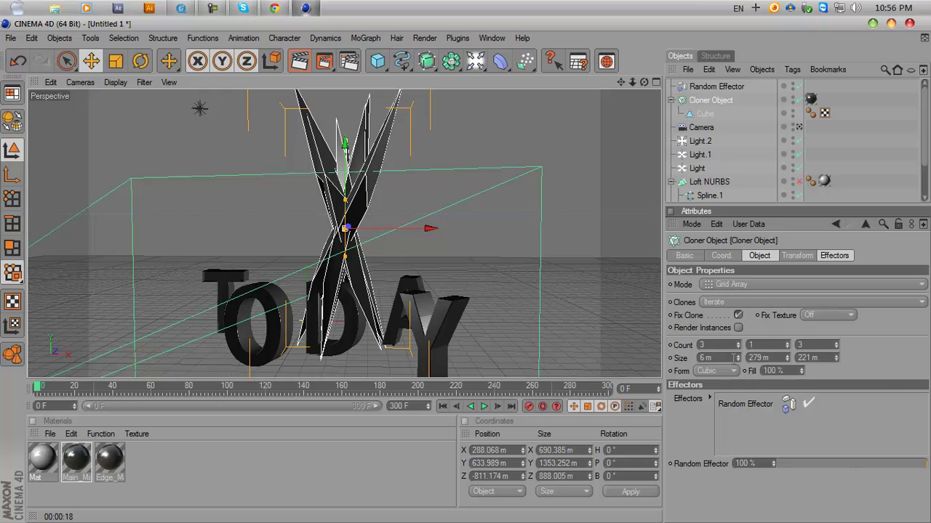
drag(738, 358, 738, 356)
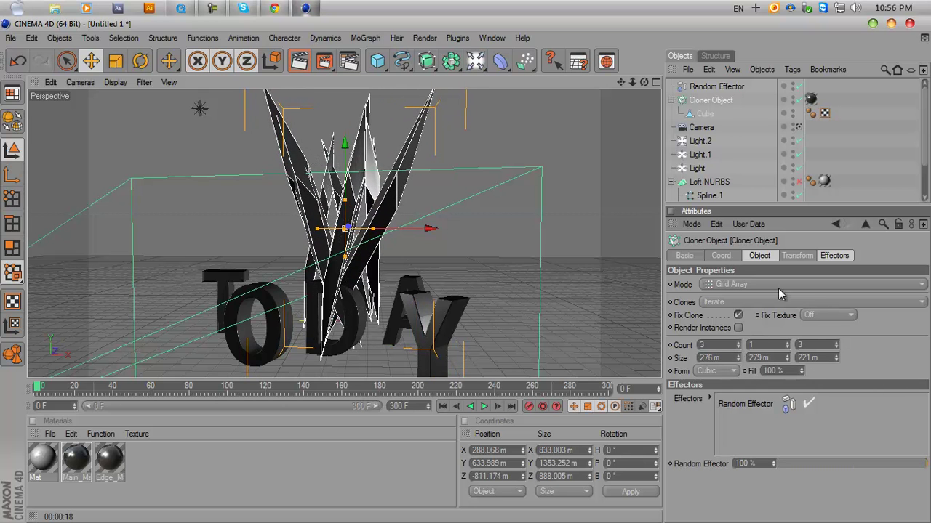
Set the Random Effector's uniform scale to 0.22 and its pitch rotation to -2°.
click(712, 88)
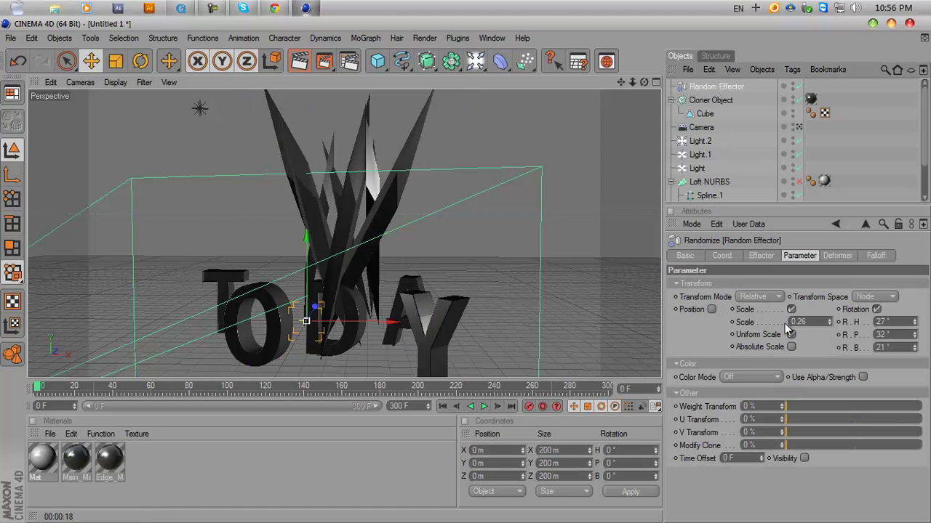
mouse_move(829, 320)
mouse_down()
mouse_move(829, 330)
mouse_move(831, 305)
mouse_move(829, 320)
mouse_up()
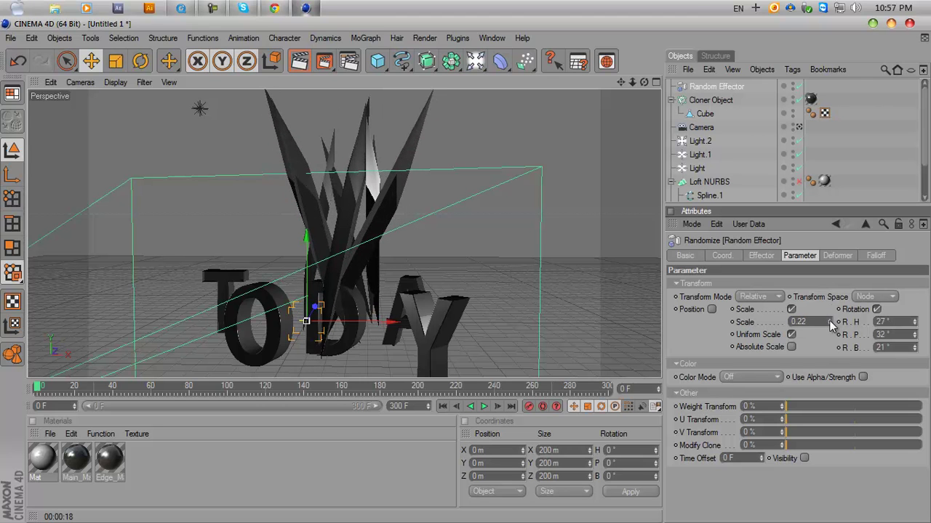
drag(915, 339, 915, 339)
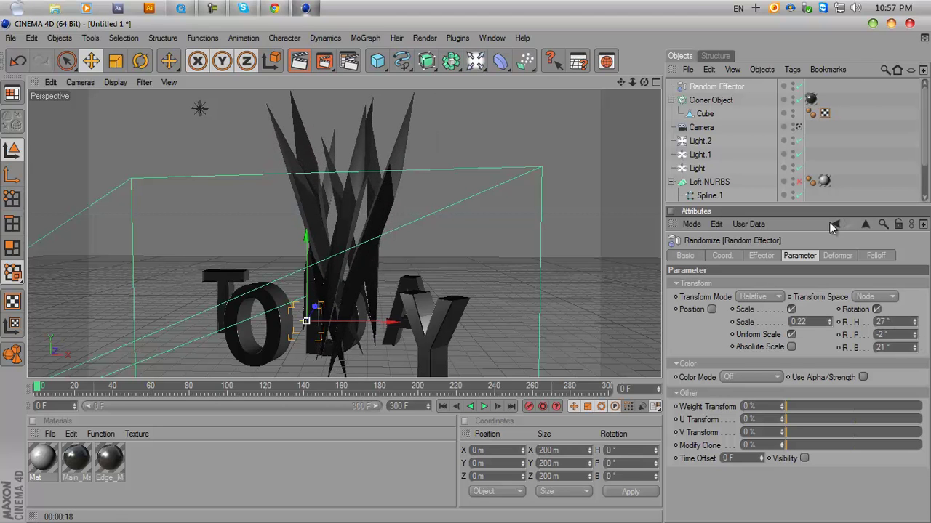
Group the Random Effector and the Cloner Object into one null object.
click(672, 99)
click(700, 101)
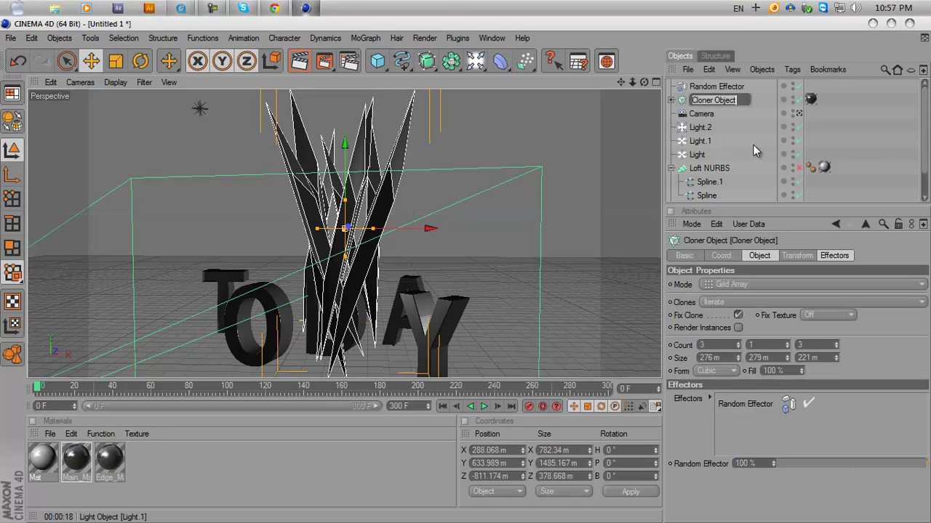
click(705, 100)
click(709, 87)
shift+click(699, 100)
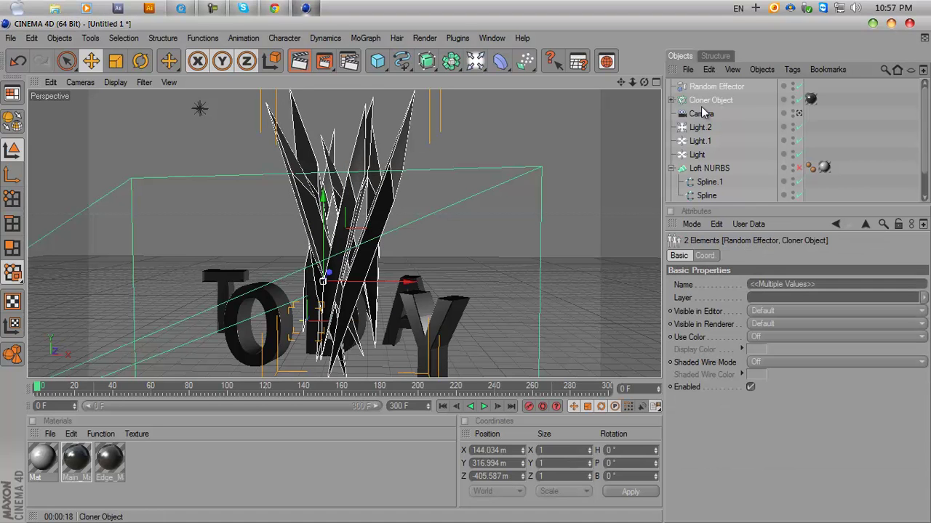
key(alt+g)
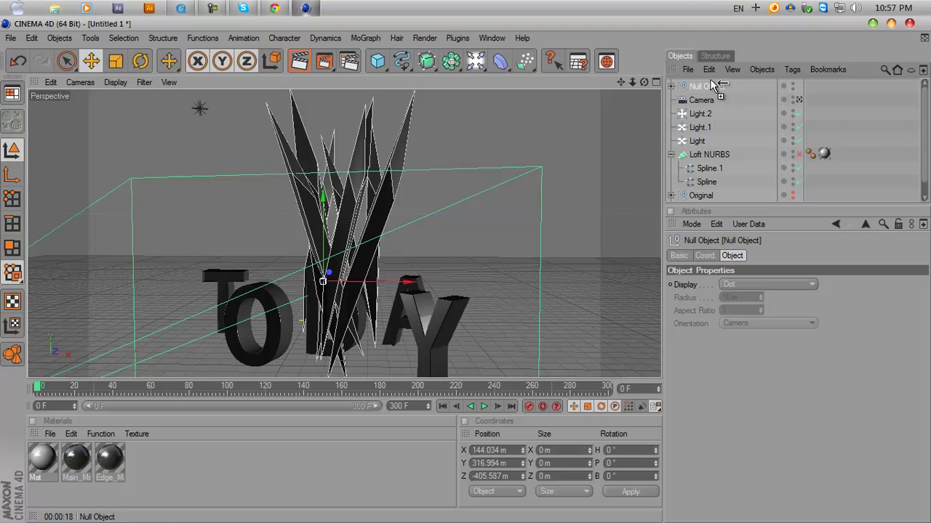
Duplicate the null group and raise the copied cloner's count to 4 in both X and Z.
key(ctrl+c)
key(ctrl+v)
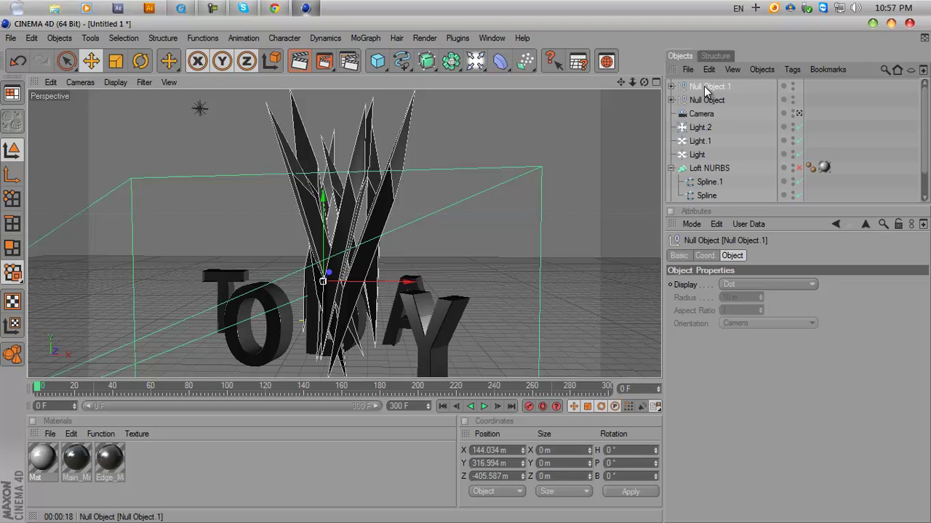
click(671, 87)
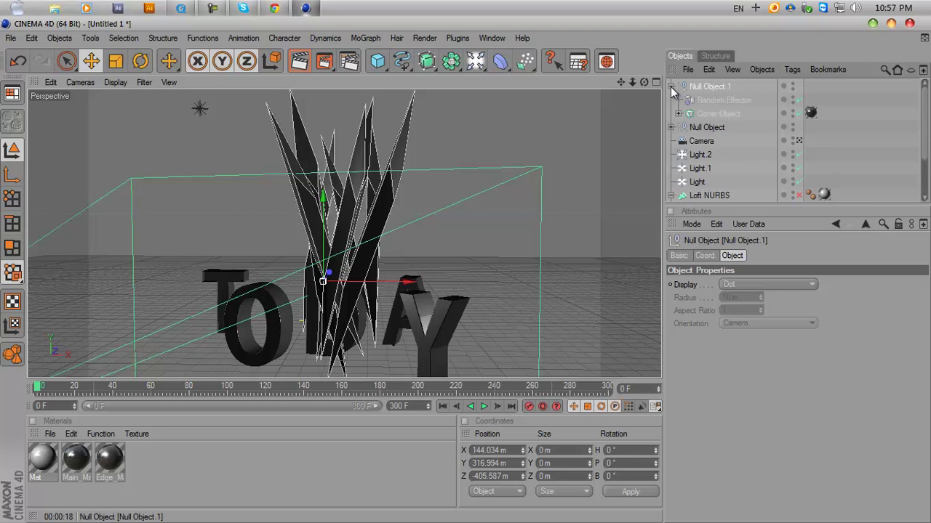
click(712, 113)
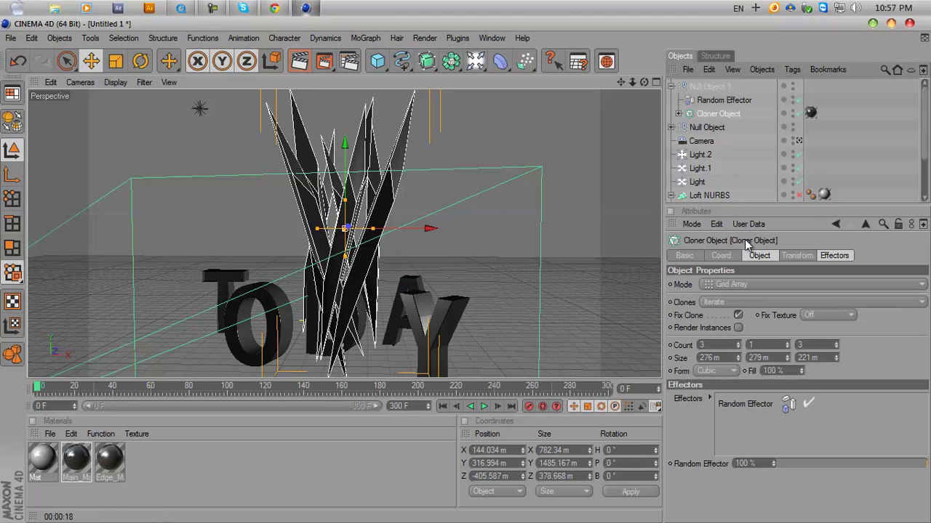
click(738, 343)
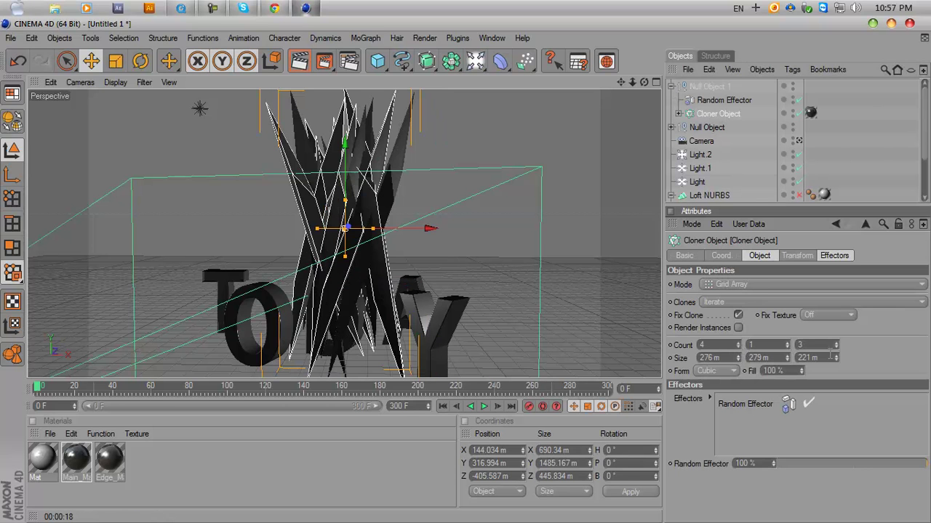
Set the copied Random Effector's uniform scale to -0.36 and its rotation to H 93°, P -38°, B 20°.
click(725, 100)
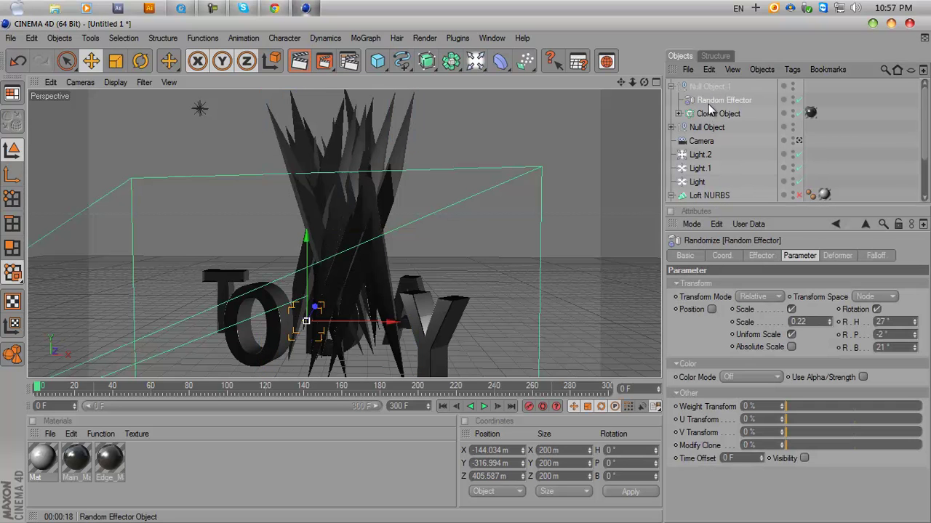
drag(914, 325, 917, 350)
mouse_move(829, 325)
mouse_down()
mouse_move(829, 313)
mouse_move(828, 327)
mouse_up()
alt+middle_drag(638, 101, 466, 270)
mouse_move(466, 271)
alt+mouse_down()
mouse_move(481, 272)
mouse_move(449, 267)
mouse_move(478, 267)
mouse_move(467, 269)
alt+mouse_up()
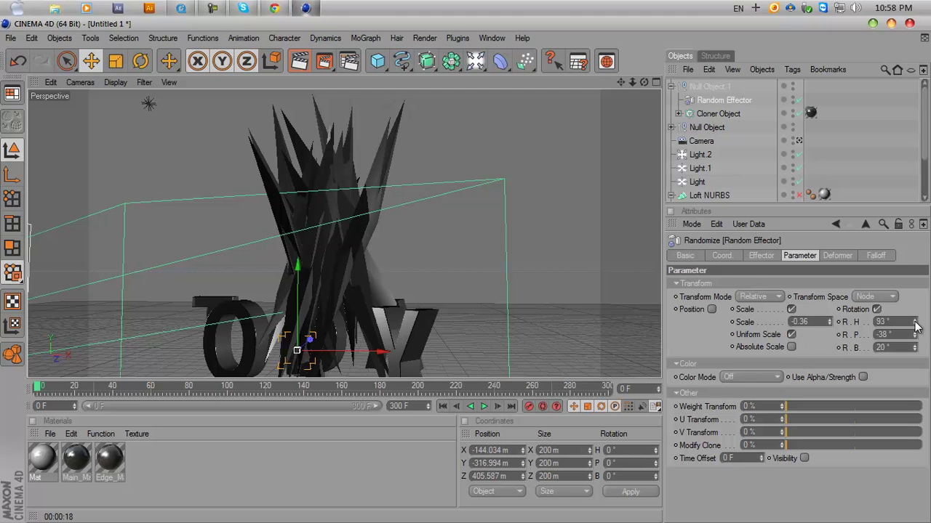
Set the copied cloner's grid size to 245 m in X and 186 m in Z, and its count to 2 × 1 × 2.
click(714, 114)
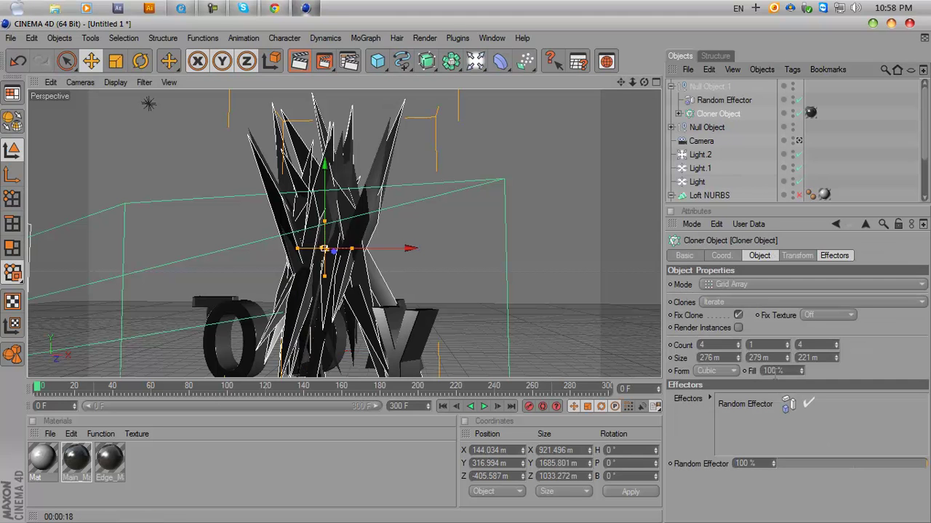
drag(839, 357, 838, 356)
drag(739, 360, 739, 368)
click(738, 348)
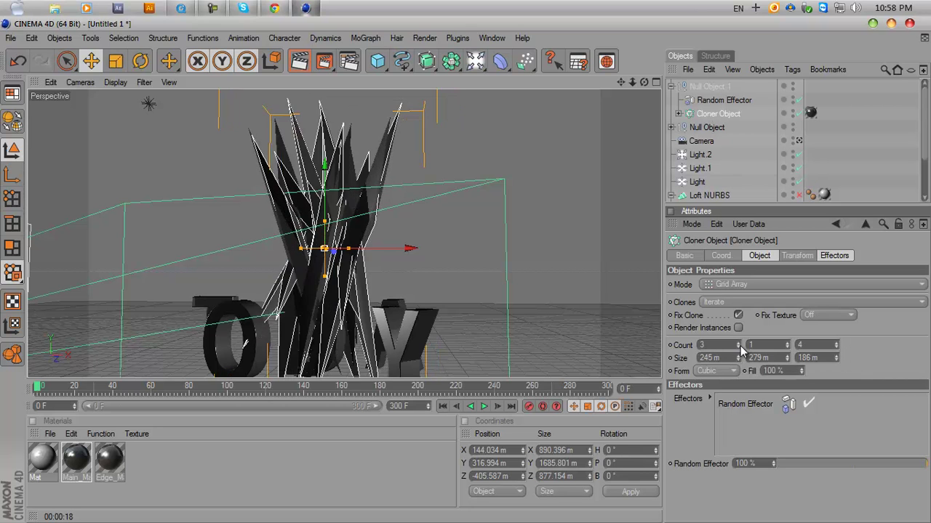
click(836, 349)
click(836, 348)
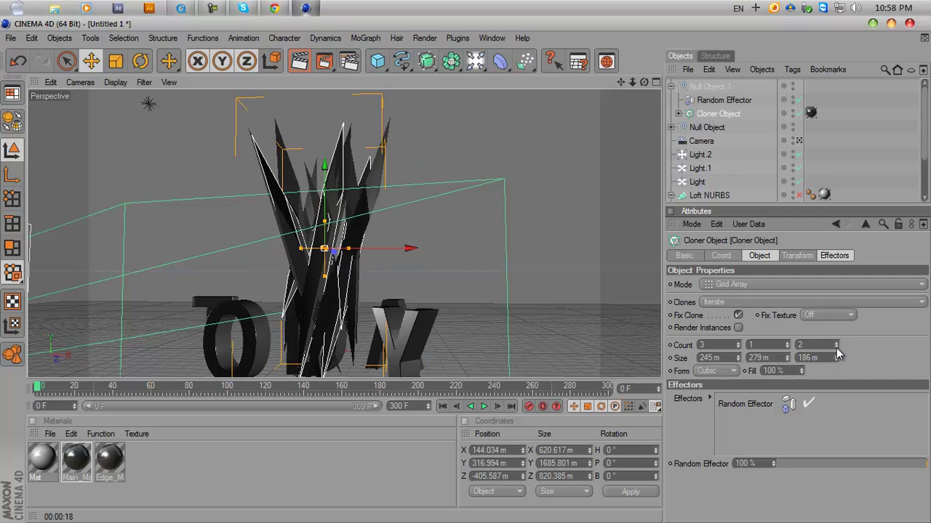
click(739, 348)
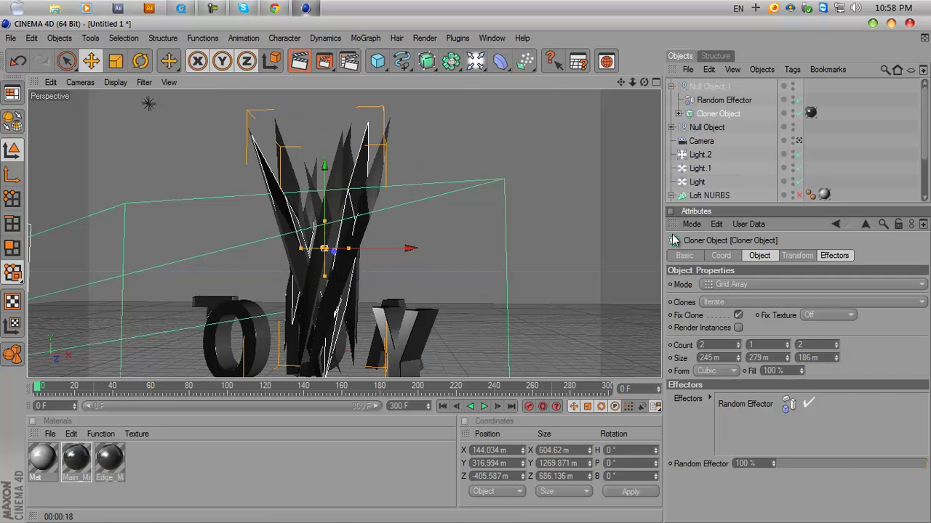
Set the copied Random Effector's rotation to H 145°, P 2°, B 14°.
drag(643, 83, 465, 274)
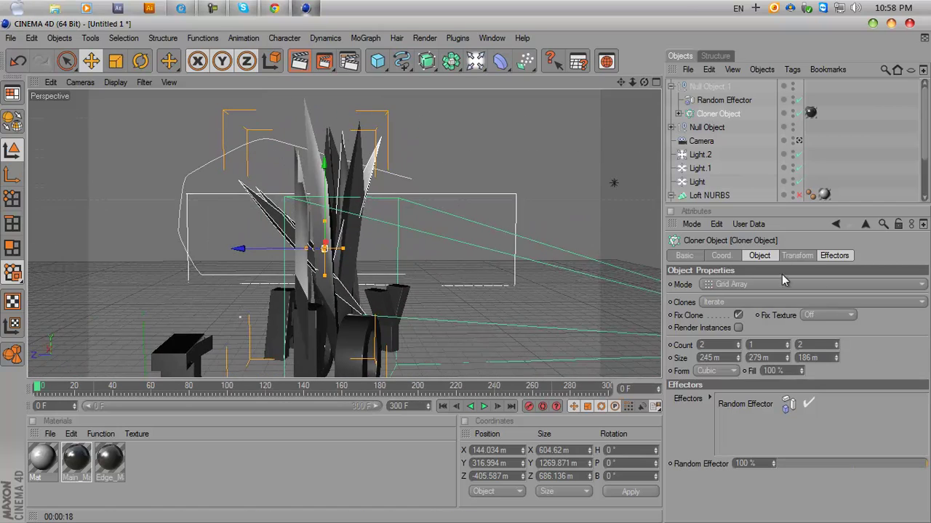
click(727, 101)
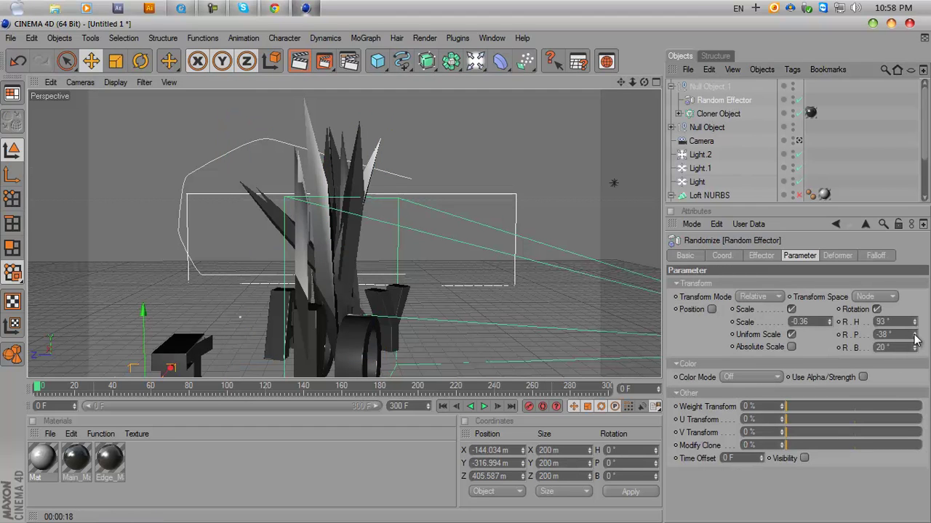
mouse_move(915, 340)
mouse_down()
mouse_move(916, 350)
mouse_move(916, 321)
mouse_up()
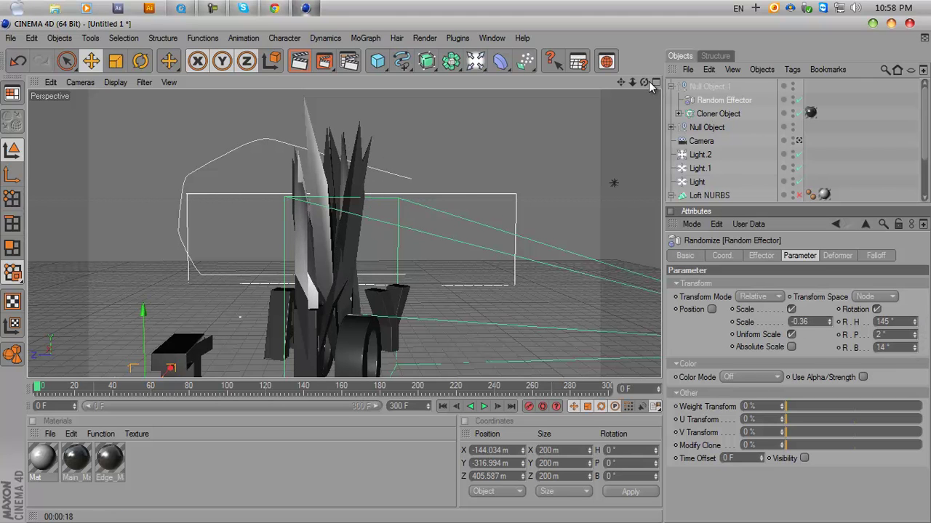
scroll(481, 270, up, 10)
scroll(465, 270, down, 10)
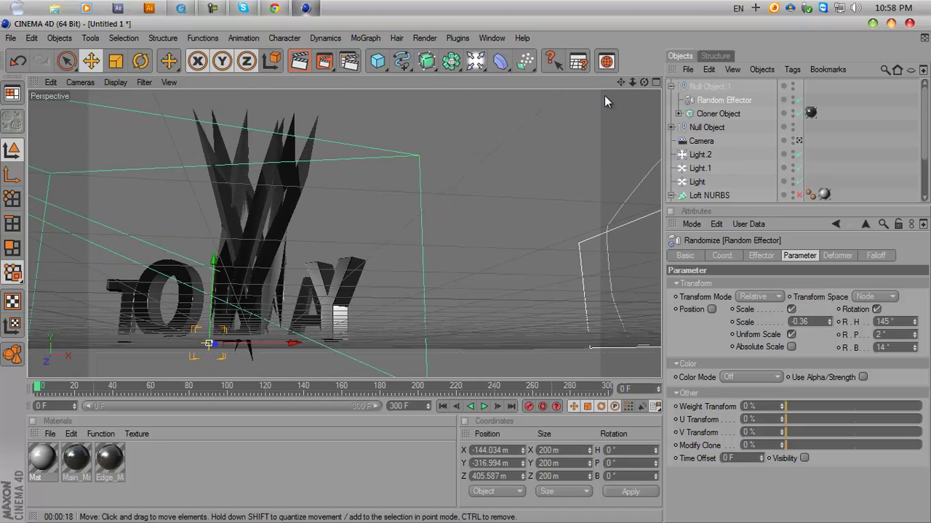
Reframe the view on the spikes, enable the Loft NURBS backdrop, and test-render the view.
drag(643, 82, 466, 267)
drag(623, 89, 466, 269)
key(ctrl+r)
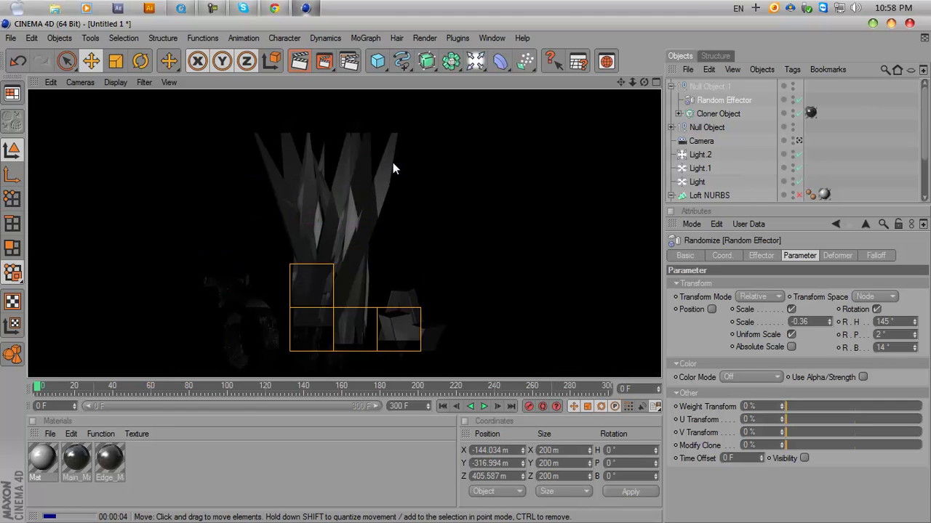
click(798, 195)
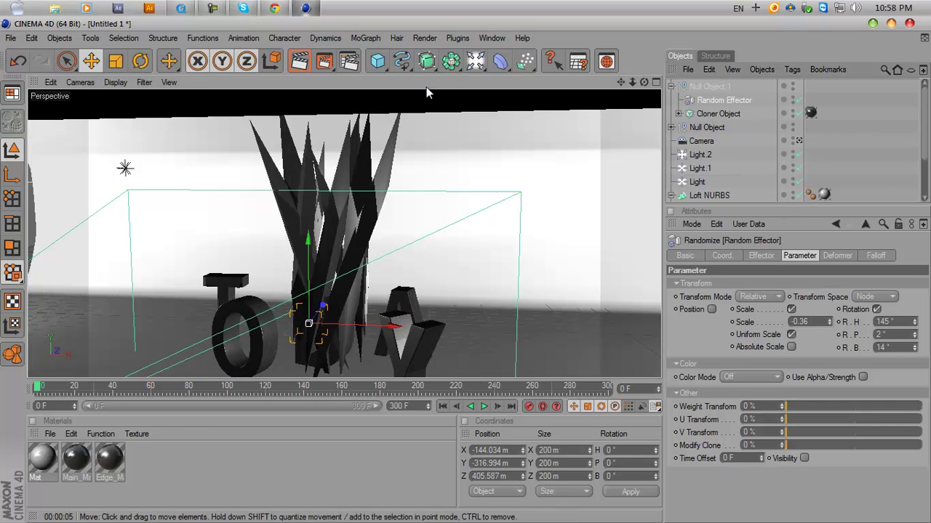
click(299, 61)
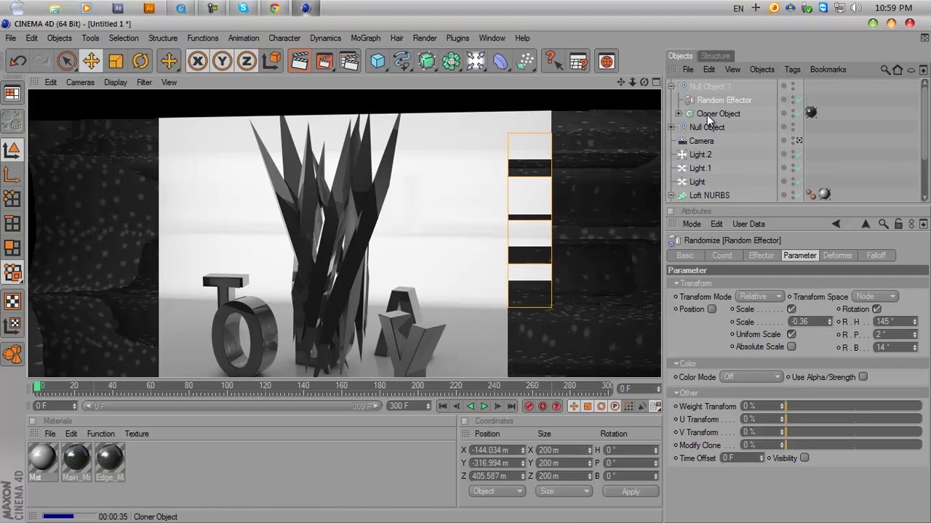
Duplicate the Null Object.1 spike group.
click(681, 90)
click(672, 86)
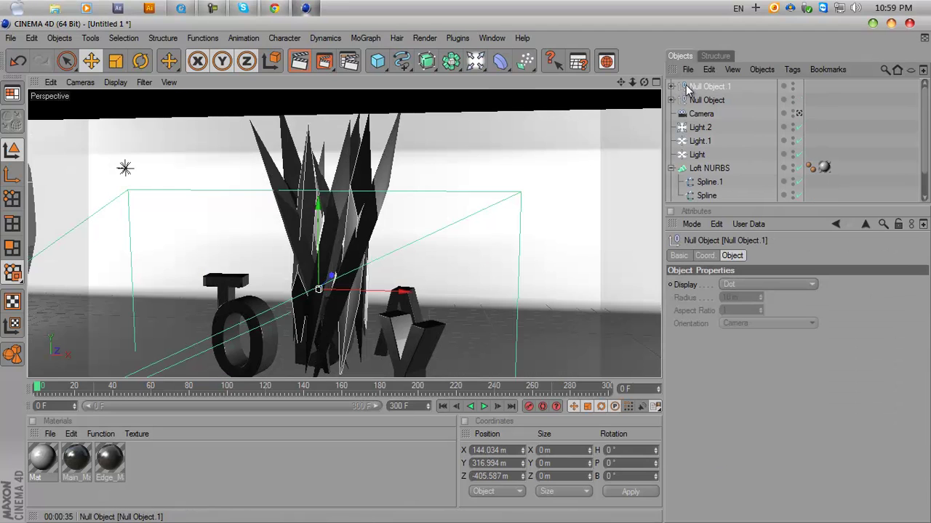
key(ctrl+c)
key(ctrl+v)
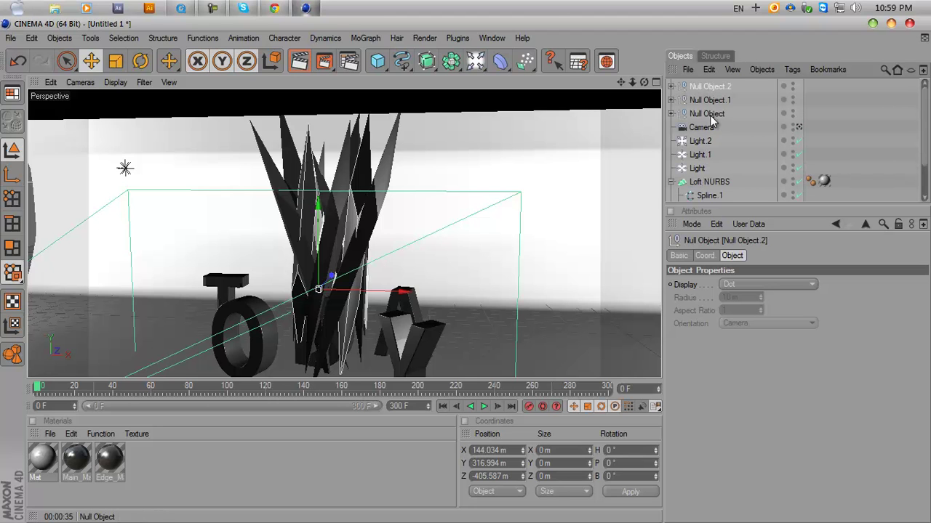
Set the cloner count in the Null Object.2 group to 4 in both X and Z.
click(672, 86)
click(711, 103)
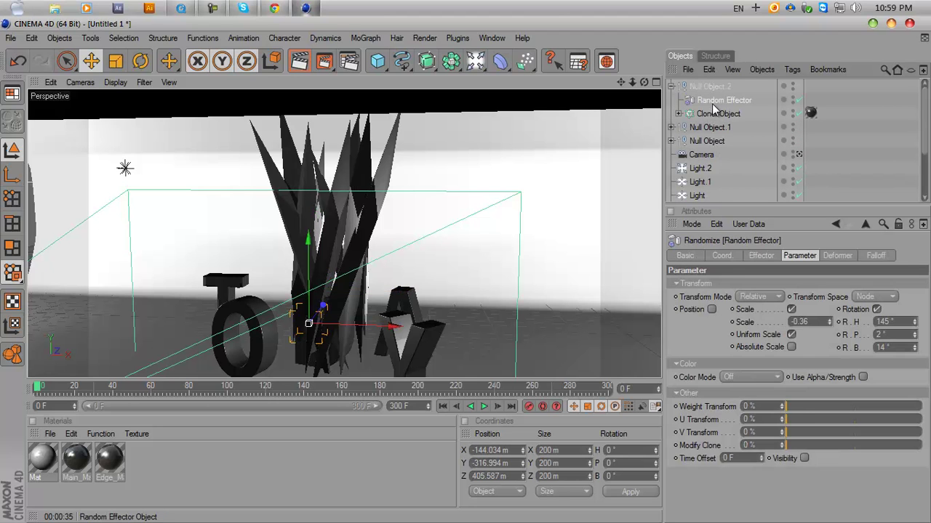
click(716, 113)
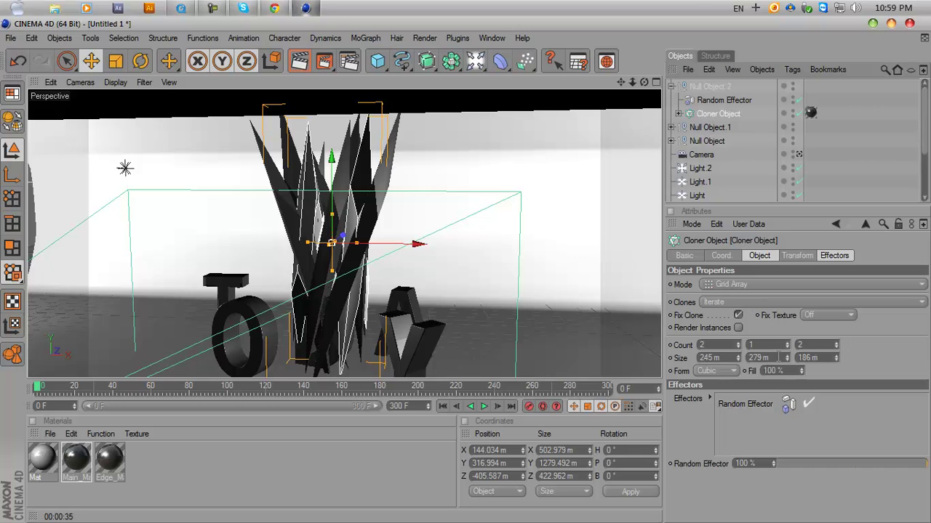
click(737, 344)
click(737, 344)
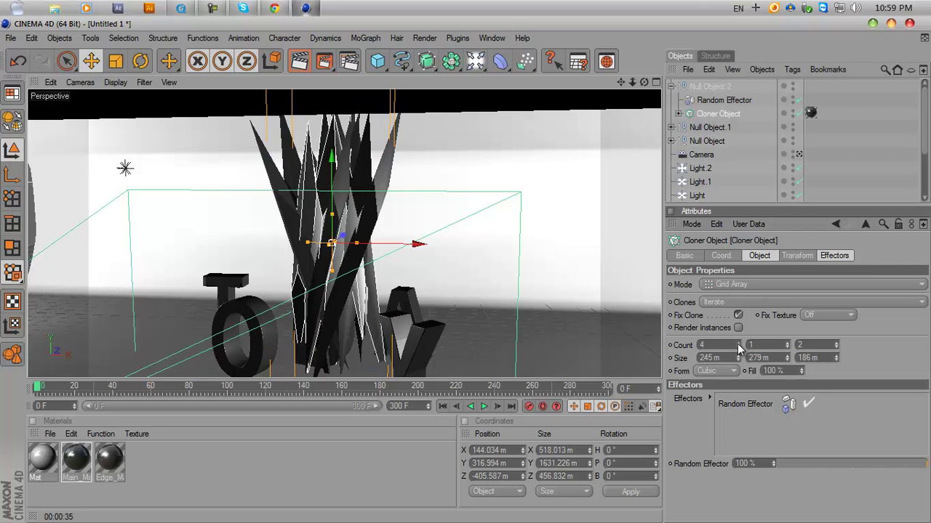
click(836, 345)
click(836, 344)
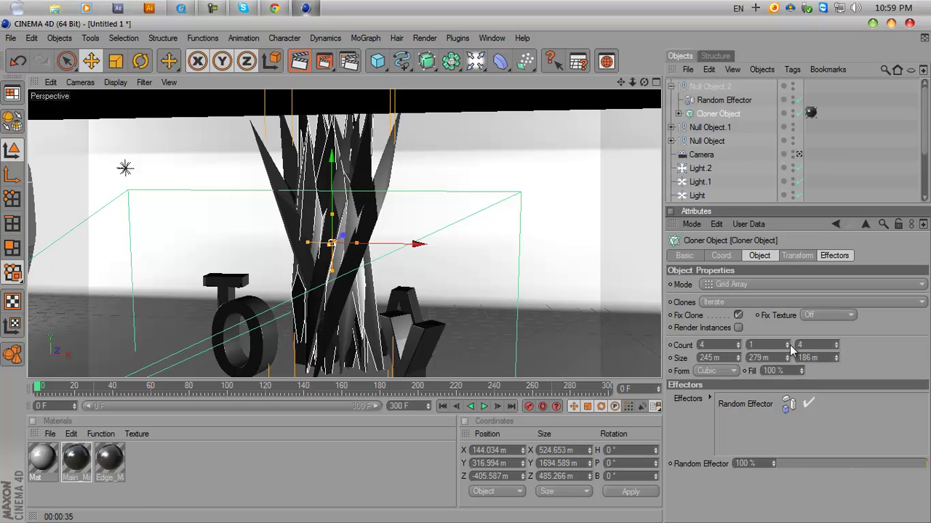
Set the Null Object.2 cloner's clone scale to X 0.76, Y 0.7, Z 0.37 and its clone rotation to H -26°, B 3°.
click(796, 256)
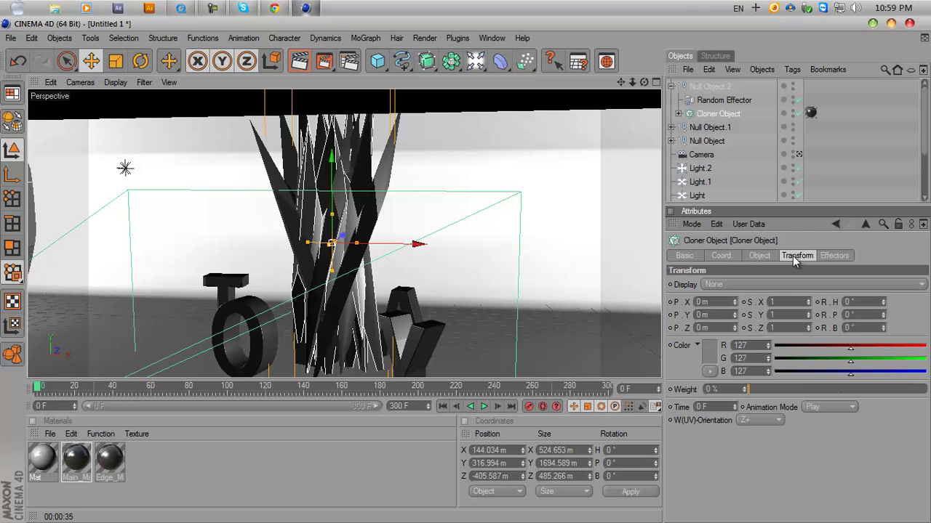
drag(807, 302, 809, 328)
drag(883, 302, 882, 325)
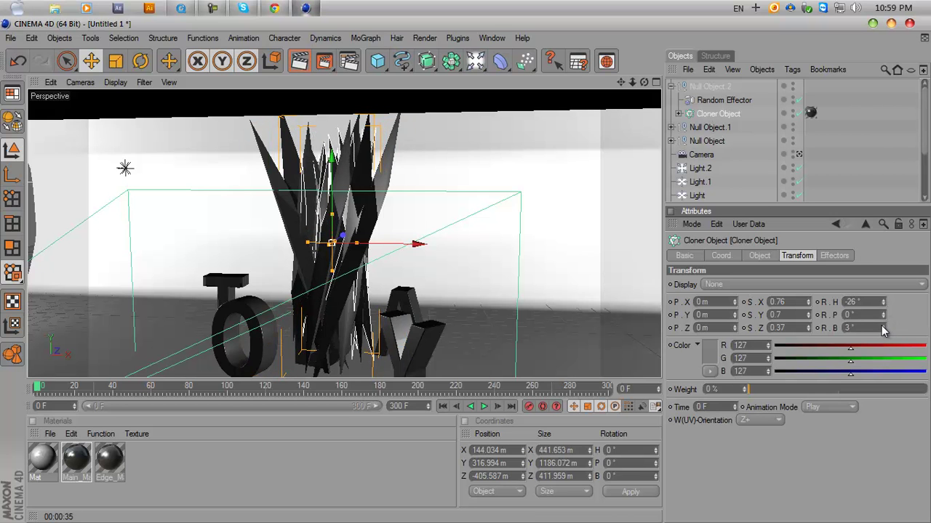
click(761, 257)
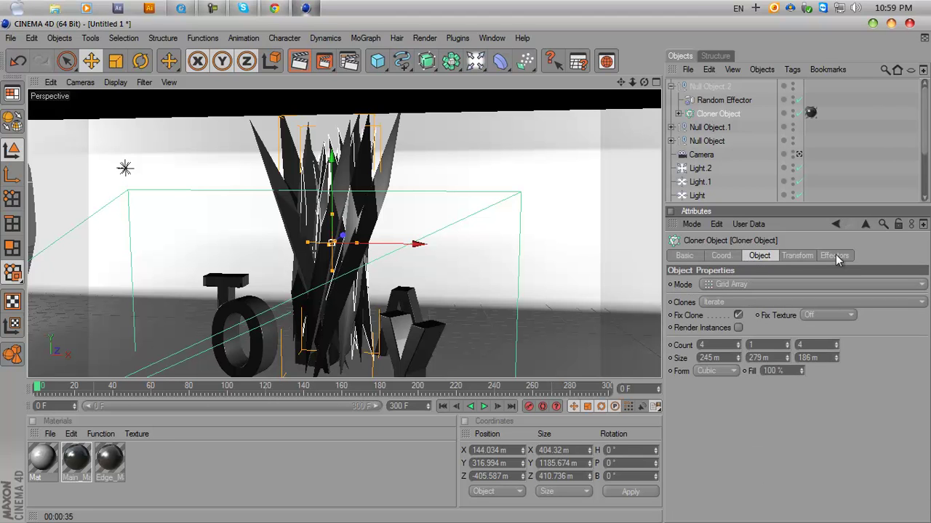
Set the Null Object.2 Random Effector's uniform scale to -0.37 and its rotation to H 159°, P -10°, B -16°.
click(722, 100)
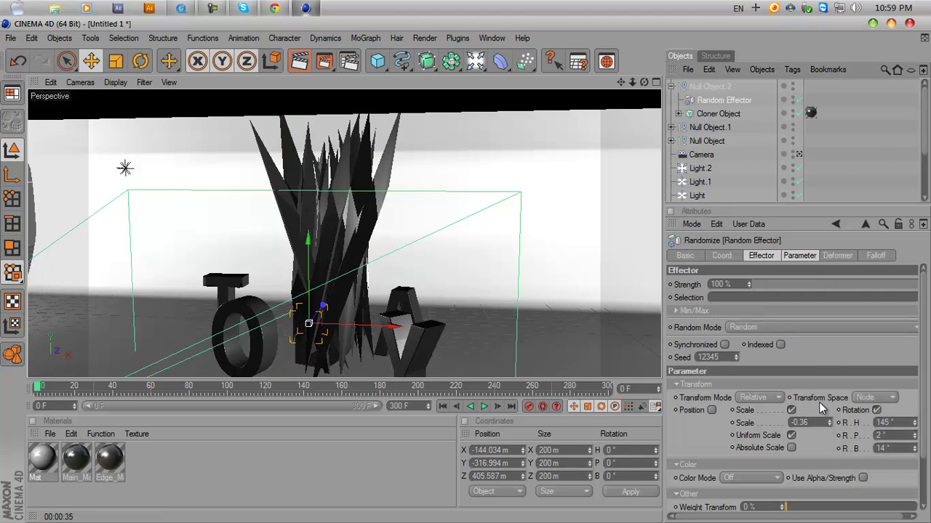
scroll(866, 385, down, 3)
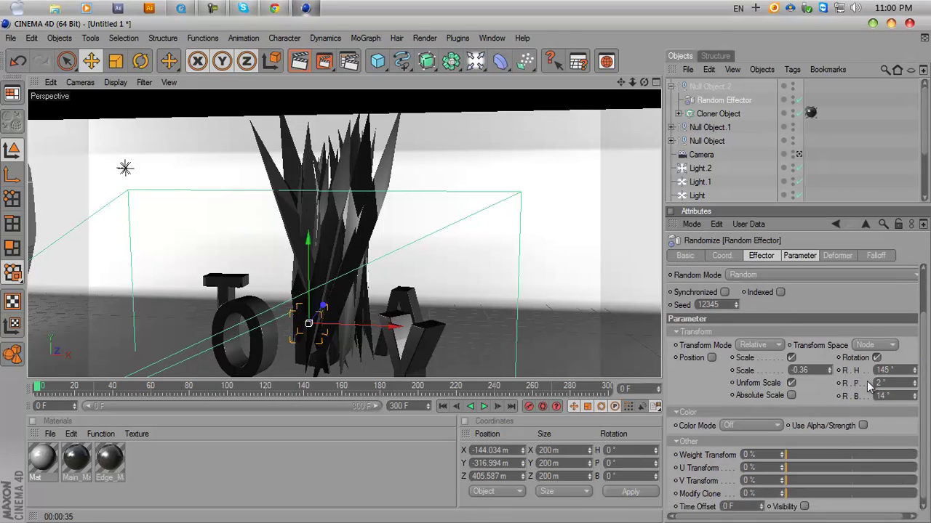
mouse_move(828, 367)
mouse_down()
mouse_move(828, 350)
mouse_move(829, 374)
mouse_move(839, 376)
mouse_up()
drag(663, 334, 637, 335)
mouse_move(889, 398)
mouse_down()
mouse_move(887, 410)
mouse_move(892, 377)
mouse_move(896, 399)
mouse_move(888, 393)
mouse_up()
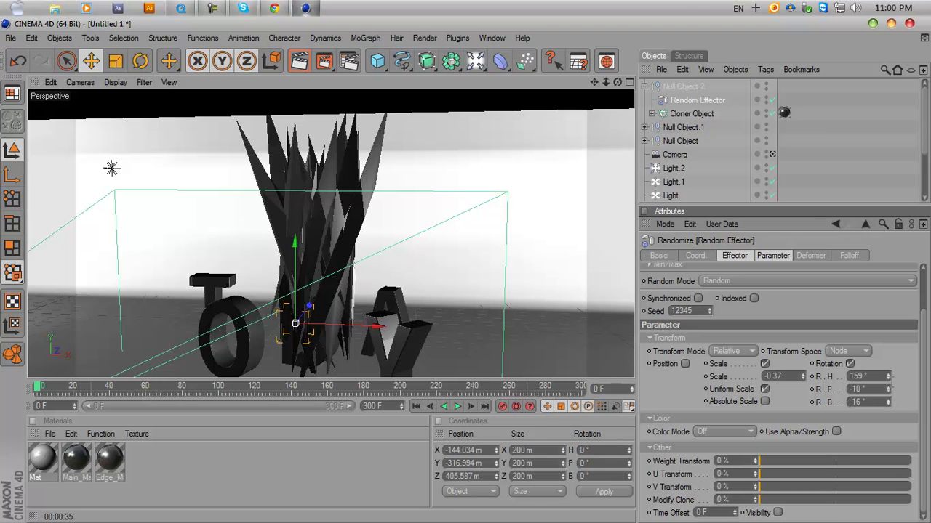
Turn off the Random Effector's uniform scale and set scale to X -0.13, Y 0.8, Z -0.32 and rotation H to 295°.
click(764, 389)
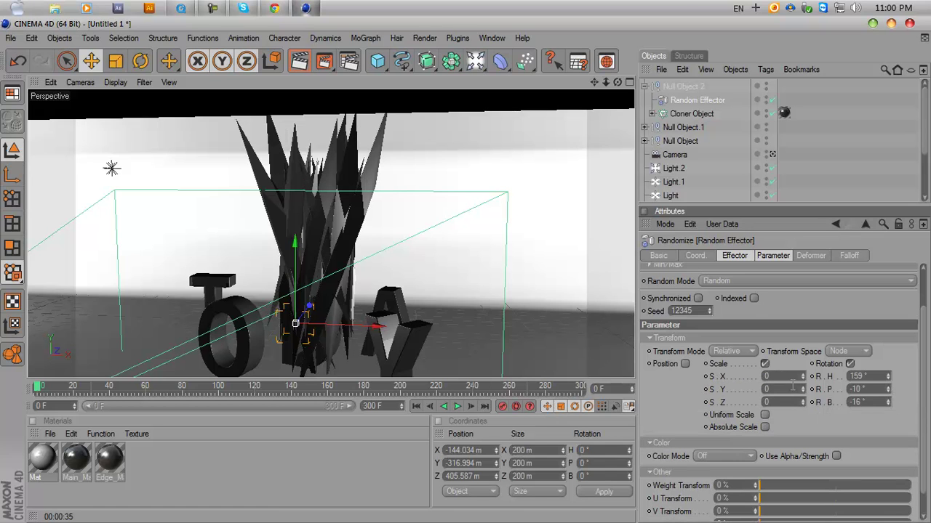
mouse_move(804, 378)
mouse_down()
mouse_move(805, 359)
mouse_move(802, 408)
mouse_move(804, 377)
mouse_up()
mouse_move(886, 377)
mouse_down()
mouse_move(887, 368)
mouse_move(889, 378)
mouse_up()
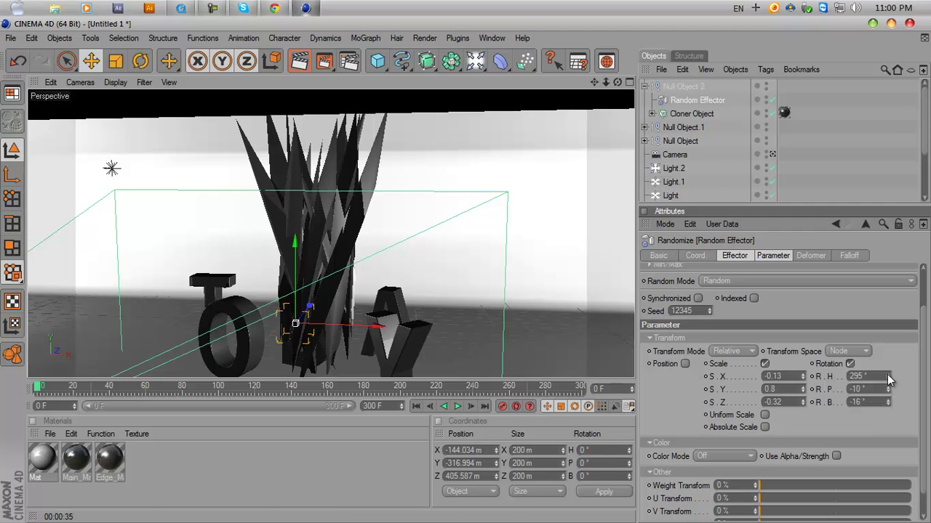
Test-render the view and compare the spikes with the MBC2 On Screen Package Elements reference video in the media player.
alt+drag(586, 120, 468, 269)
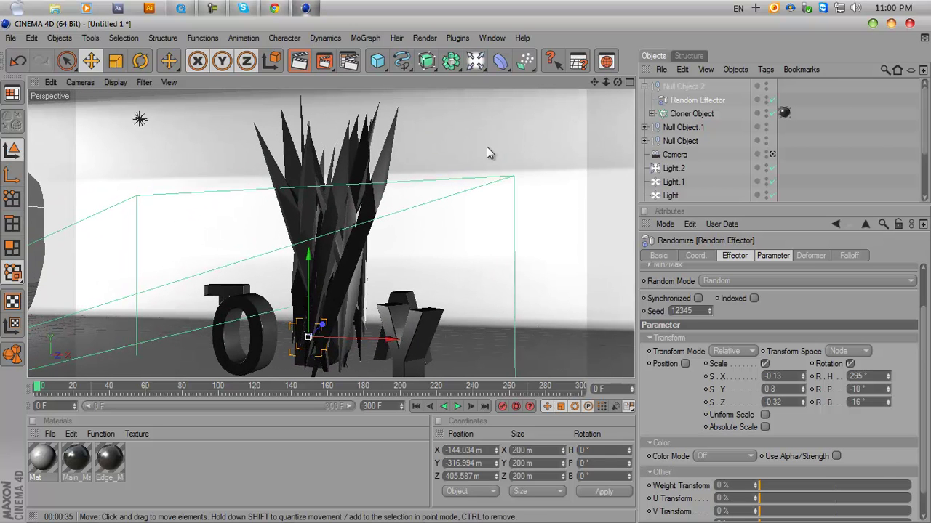
click(299, 61)
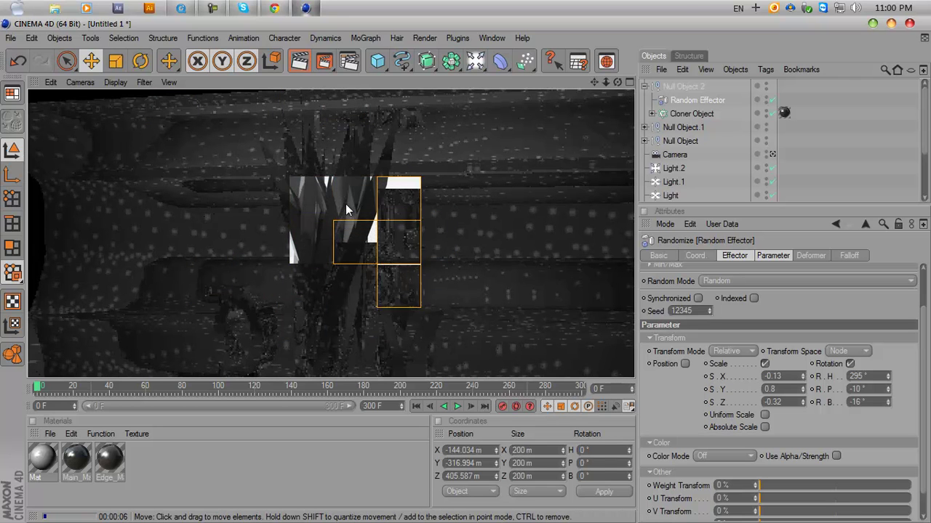
click(186, 11)
click(565, 463)
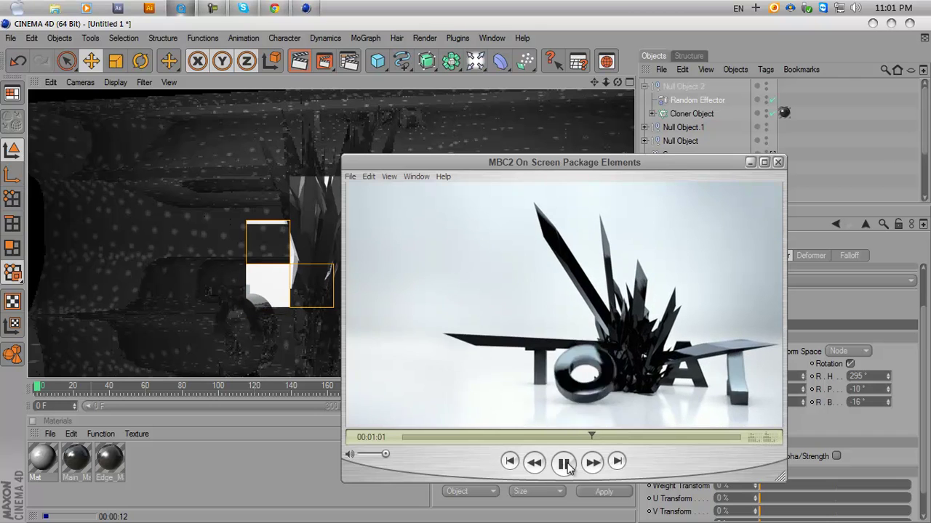
click(565, 464)
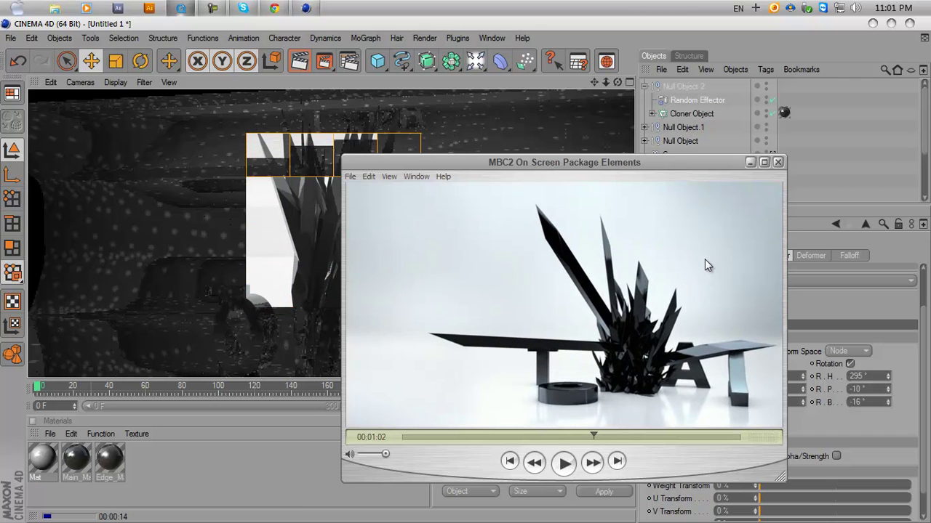
click(750, 162)
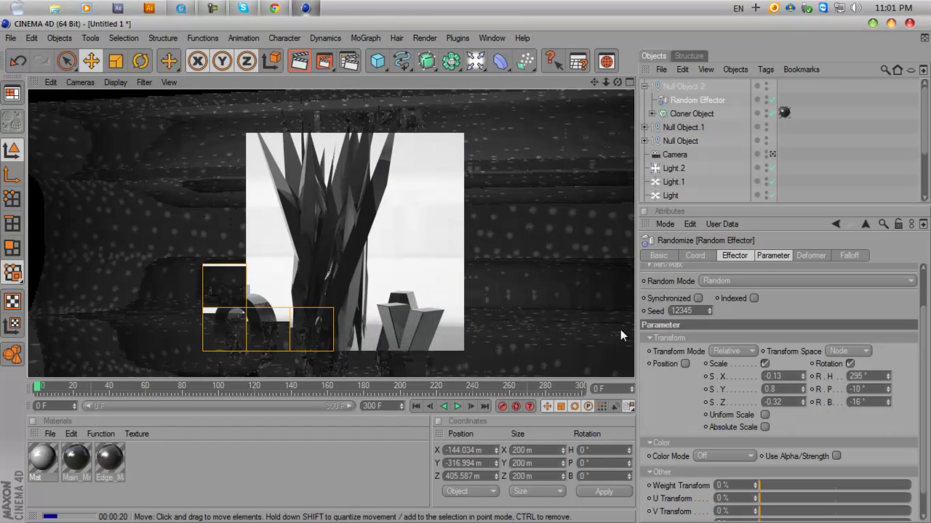
click(809, 177)
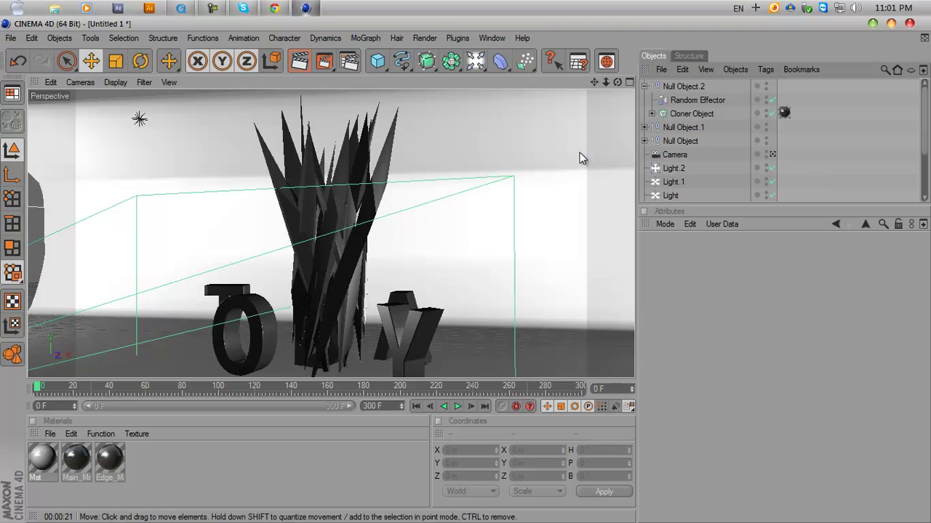
Reframe the spikes and text, and scrub through the reference video to examine how its spikes grow.
drag(595, 81, 467, 273)
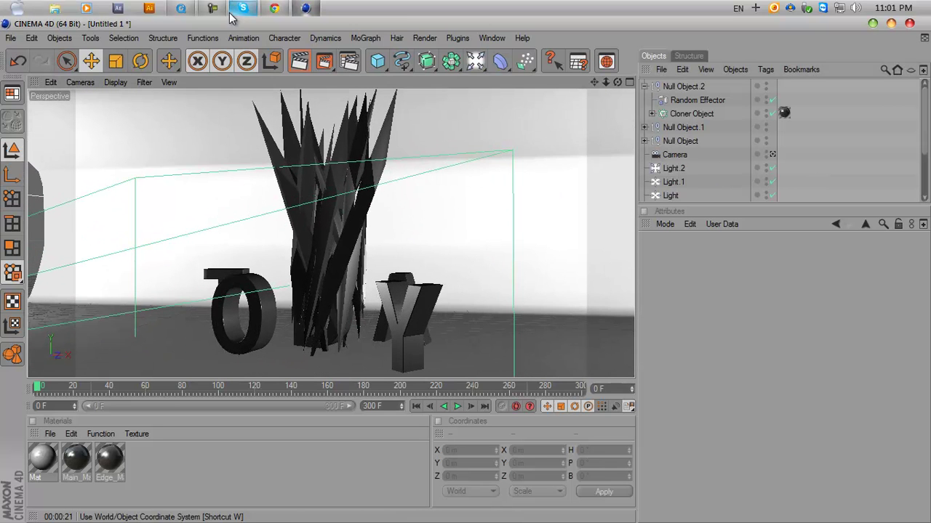
click(180, 8)
mouse_move(594, 436)
mouse_down()
mouse_move(573, 436)
mouse_move(592, 437)
mouse_up()
click(751, 162)
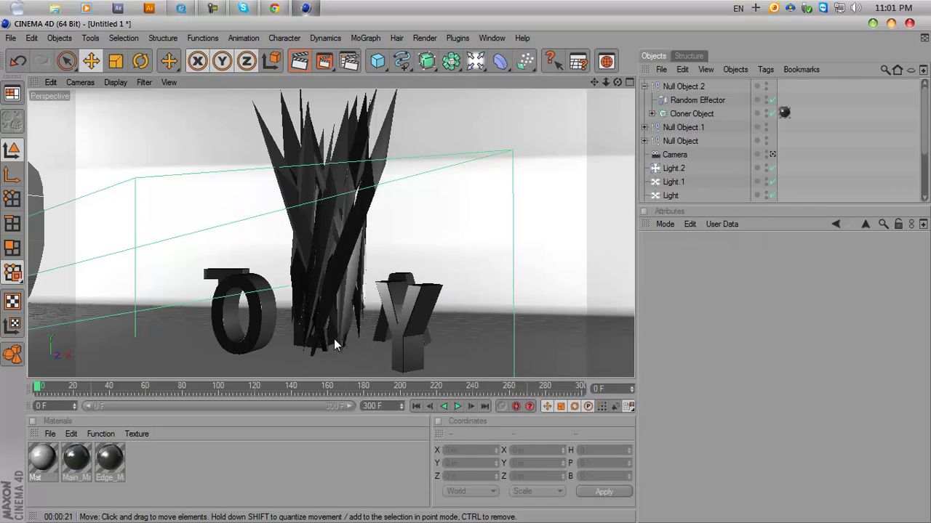
Move the animation timeline to frame 80.
drag(40, 390, 99, 391)
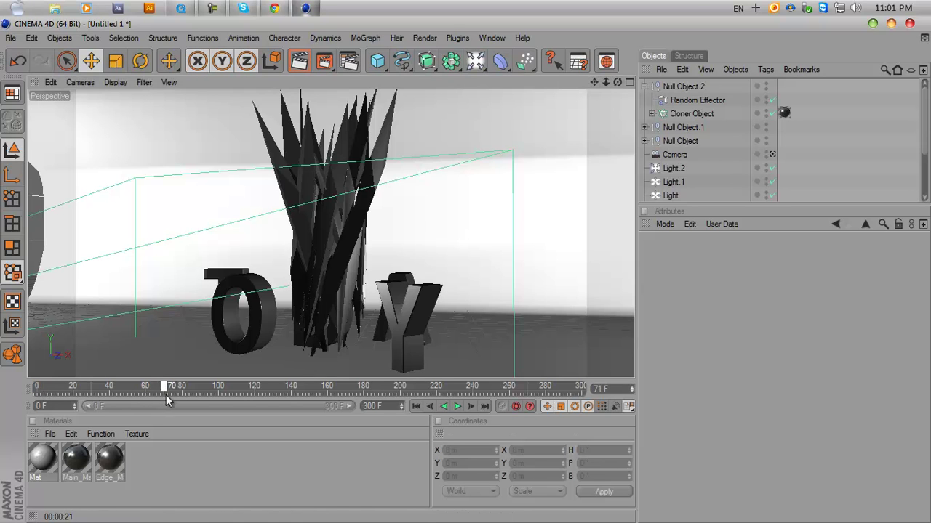
drag(181, 395, 183, 395)
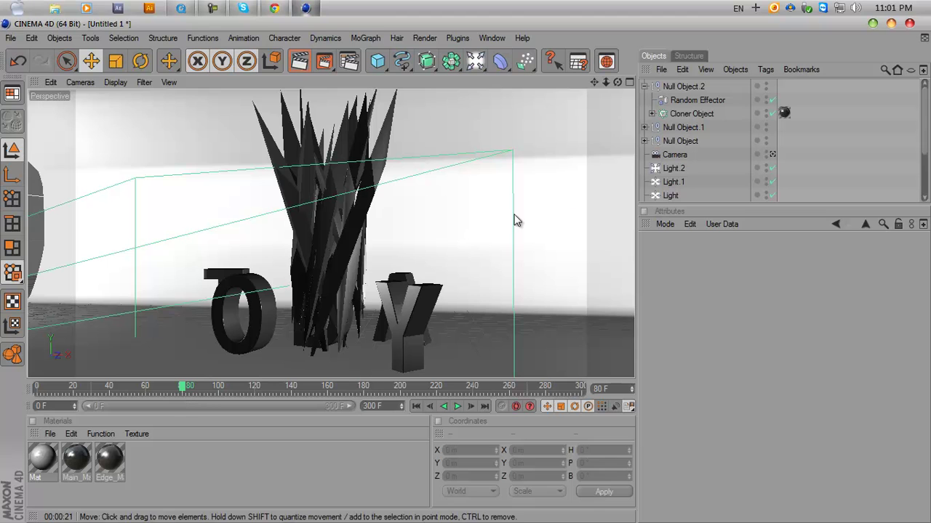
Set the Null Object.2 cloner's clone scale to -1 in X, Y and Z.
click(687, 115)
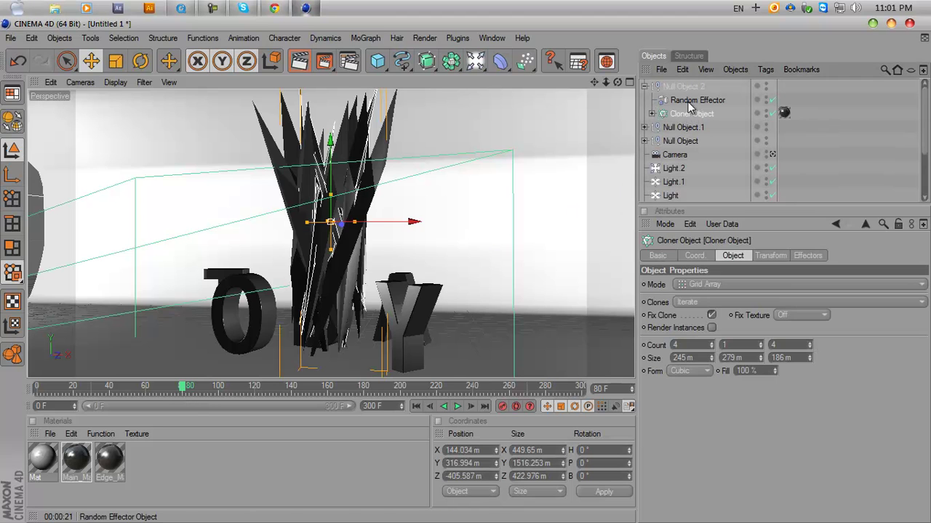
click(688, 102)
mouse_move(747, 203)
mouse_down()
mouse_move(747, 189)
mouse_move(747, 203)
mouse_up()
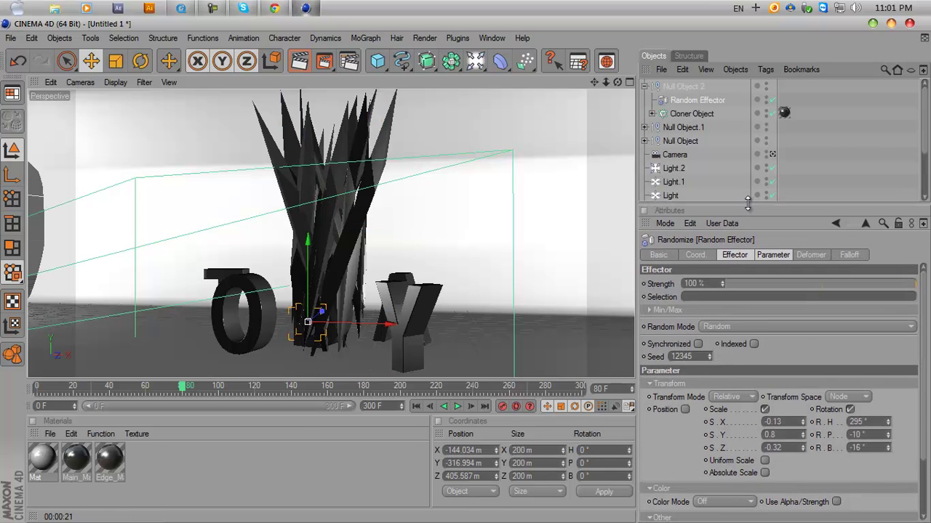
click(687, 116)
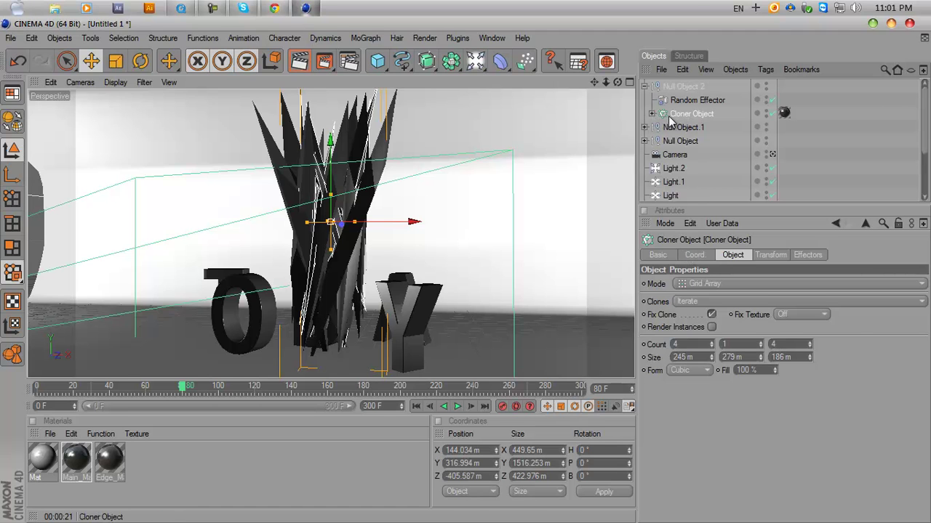
click(770, 255)
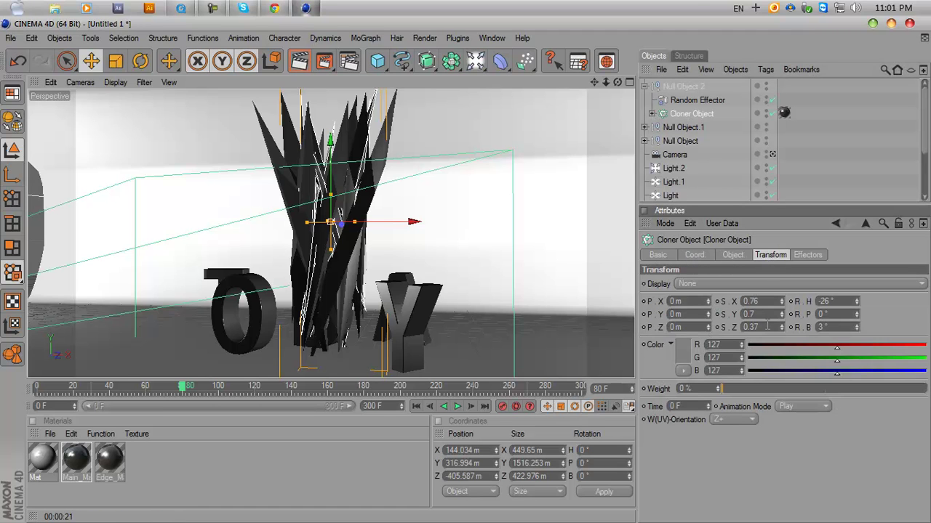
drag(769, 301, 703, 300)
text(-1)
key(Return)
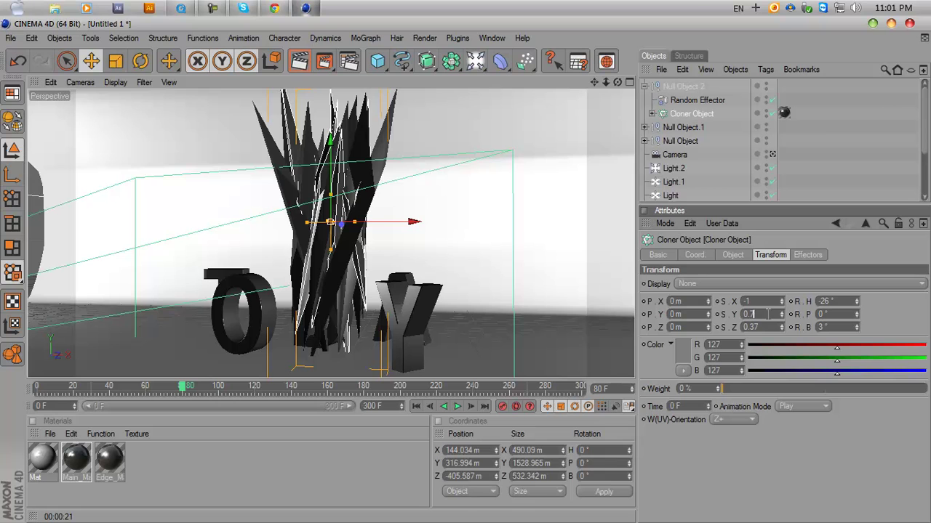
text(-1)
key(Return)
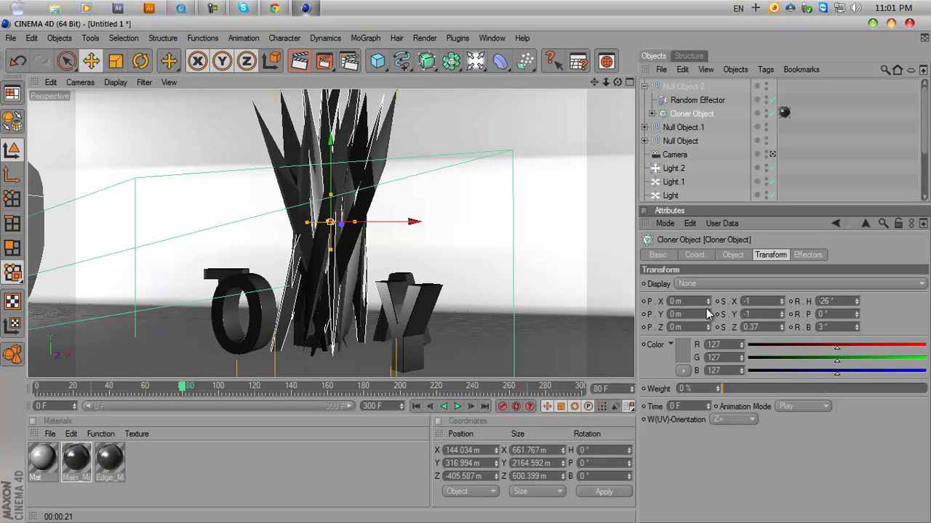
drag(770, 328, 723, 328)
text(-1)
key(Return)
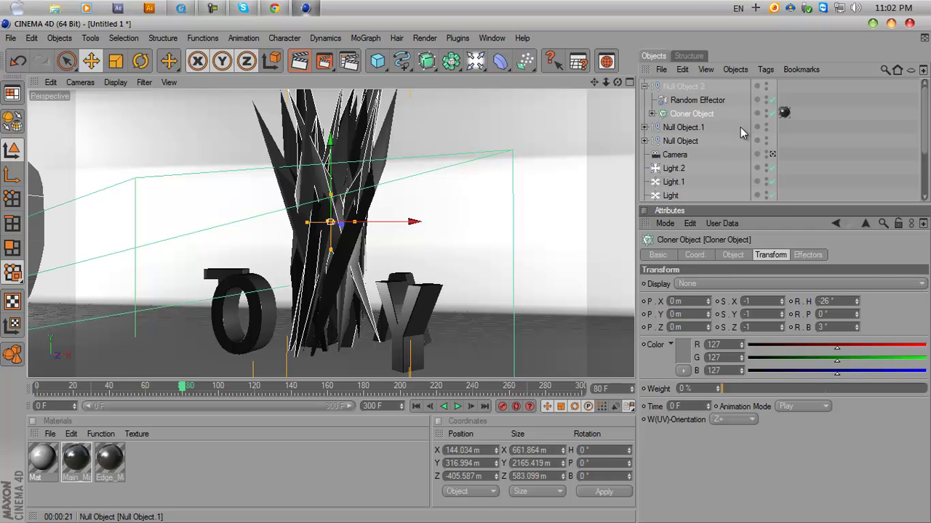
Set the Null Object.1 cloner's clone scale to 0 in X, Y and Z.
click(644, 127)
click(681, 154)
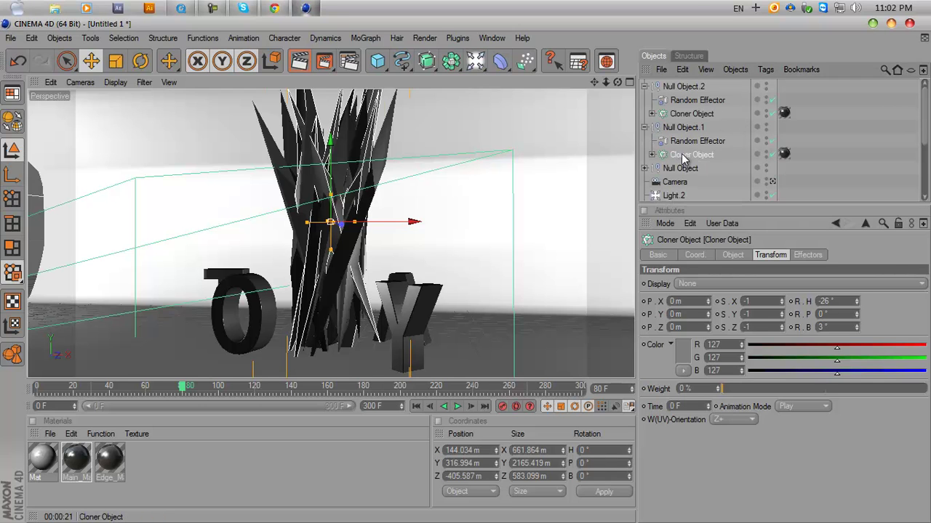
click(745, 301)
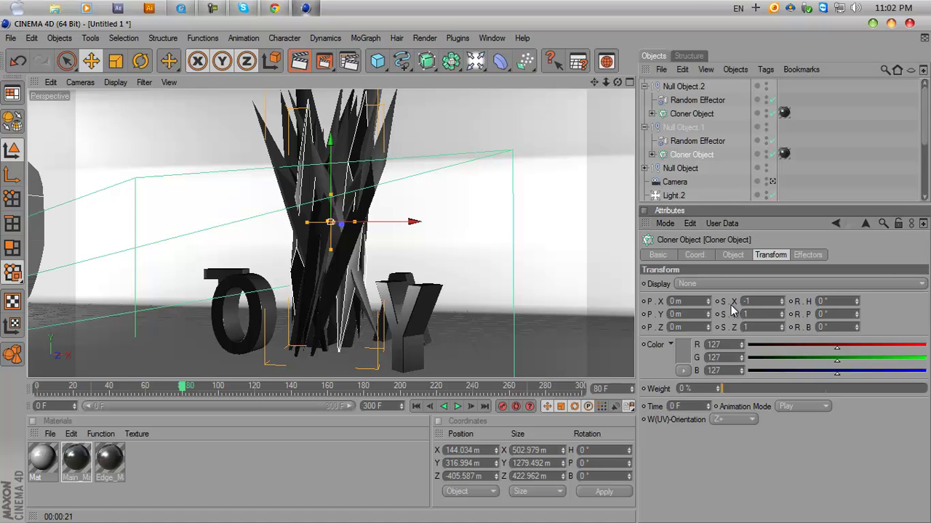
text(-1)
key(Return)
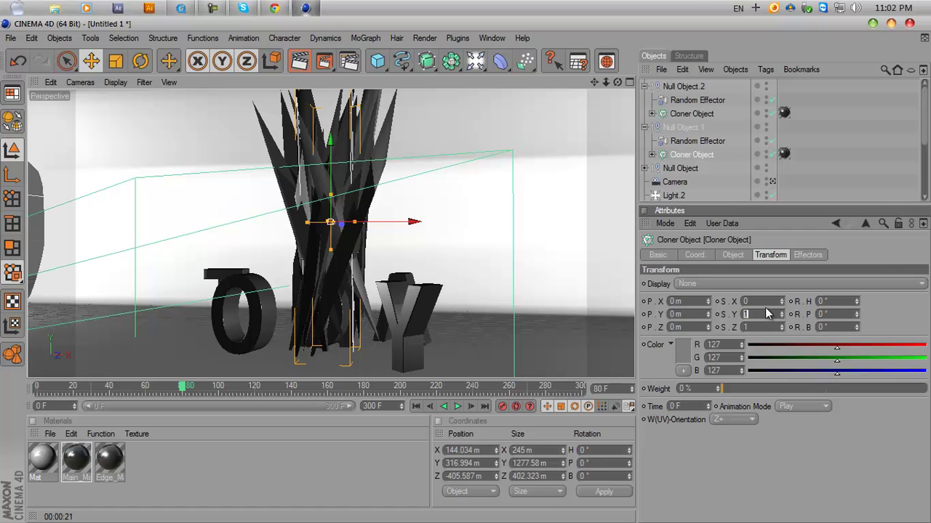
click(765, 313)
text(0)
key(Tab)
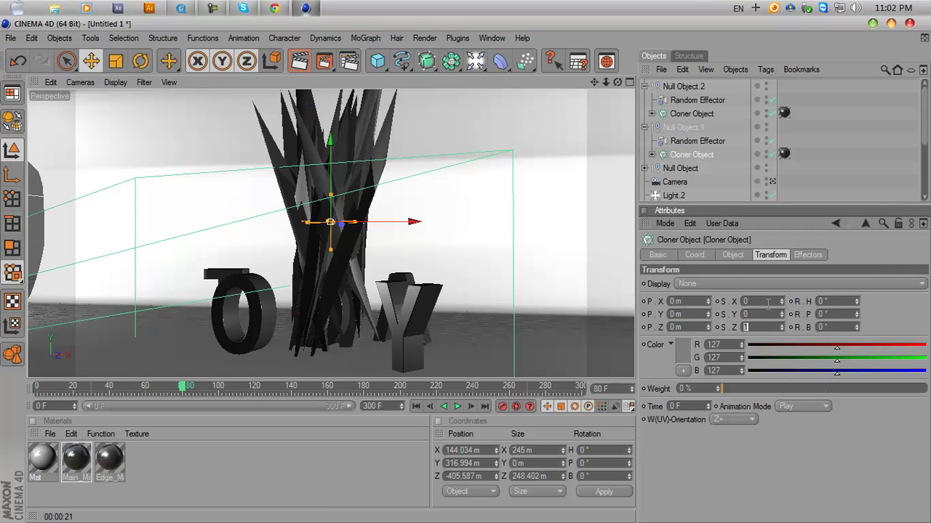
Set the Null Object.2 cloner's clone scale to 0 in X, Y and Z.
click(691, 114)
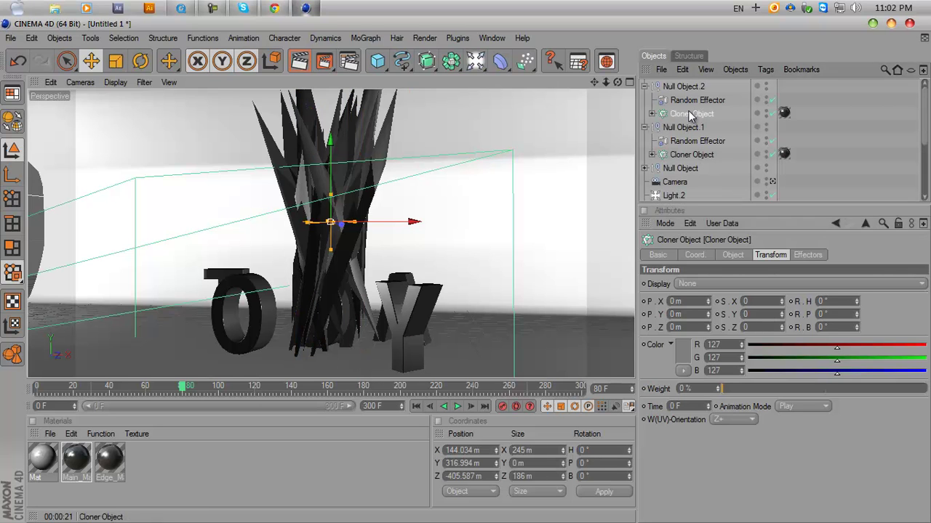
click(748, 300)
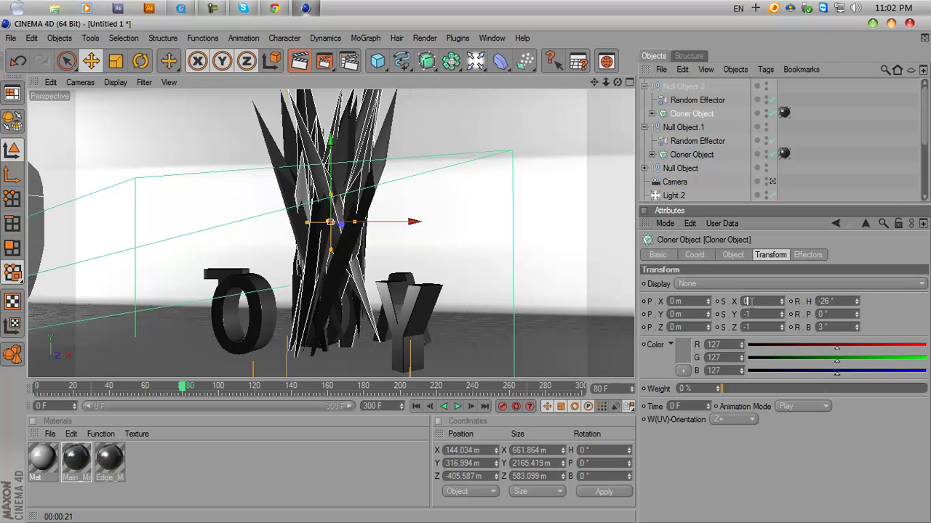
text(0)
key(Return)
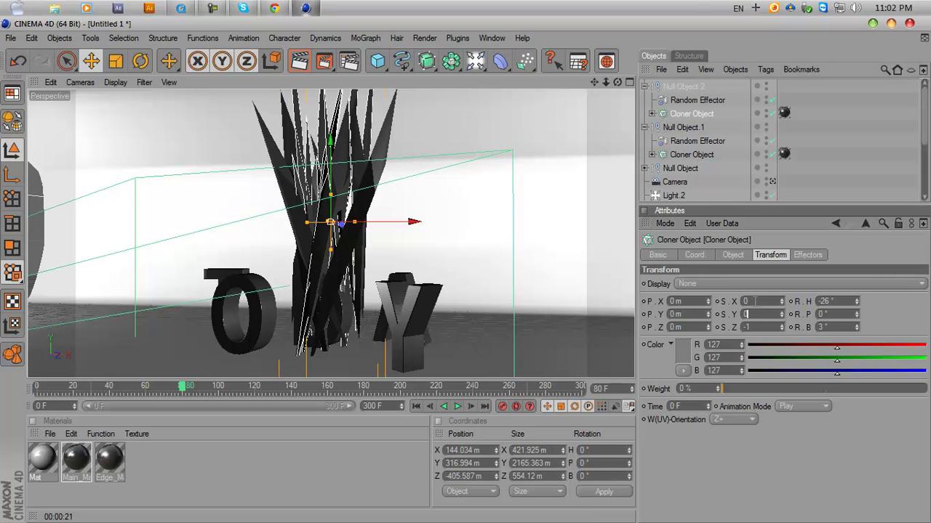
text(0)
key(Return)
text(0)
key(Return)
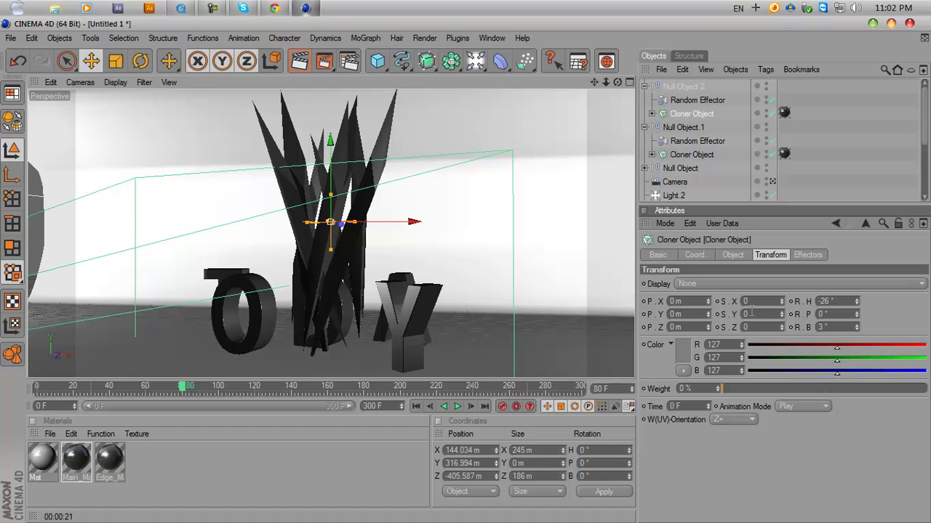
Set the clone scale of the cloner inside Null Object to 0 in X, Y and Z.
click(644, 167)
click(689, 192)
scroll(689, 191, down, 3)
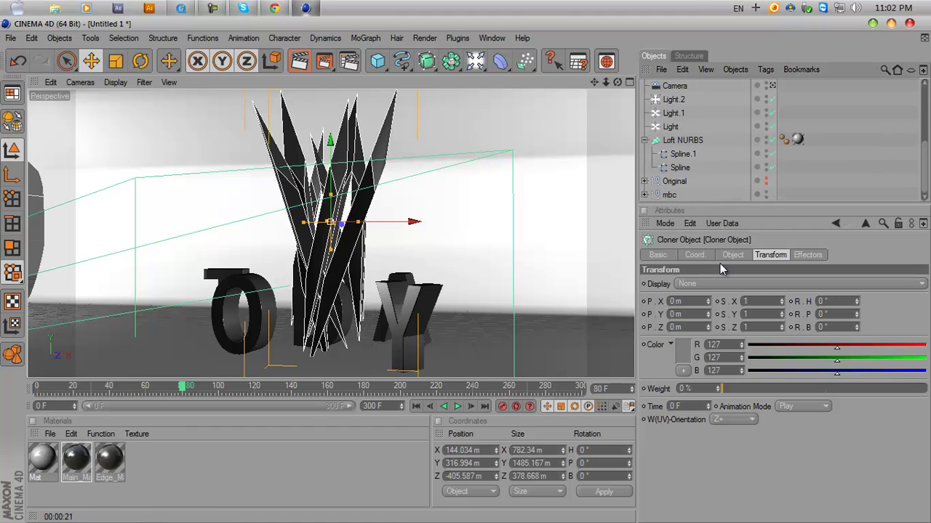
text(0)
key(Return)
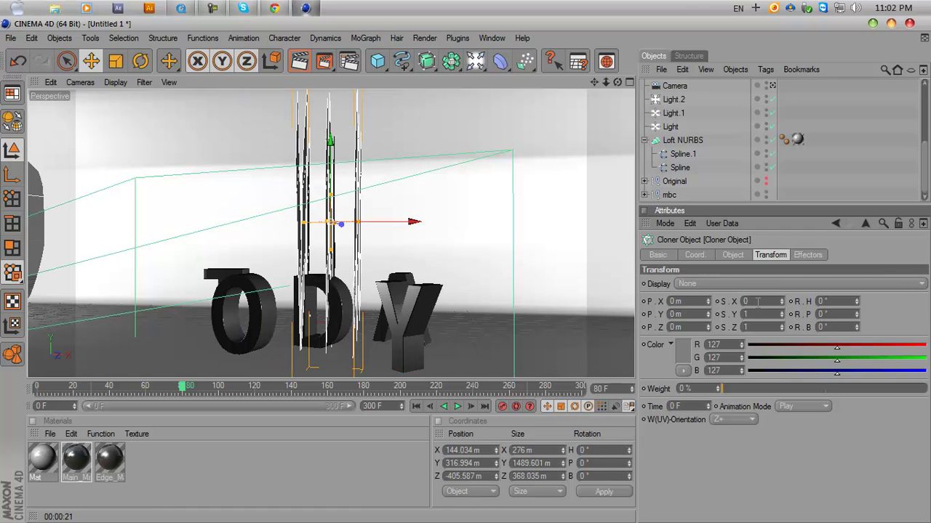
text(0)
key(Return)
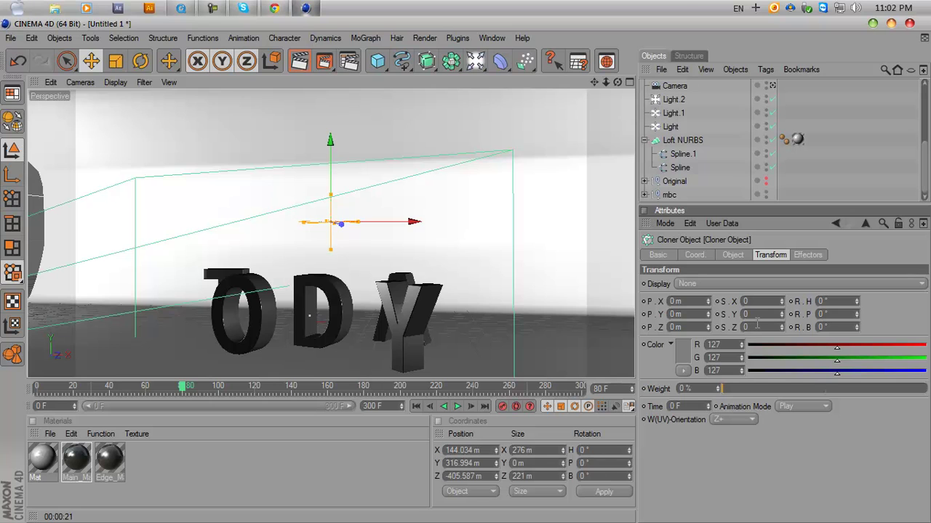
Record keyframes for the zero X, Y and Z clone scale of all three cloners at frame 80.
ctrl+click(718, 328)
drag(778, 212, 778, 284)
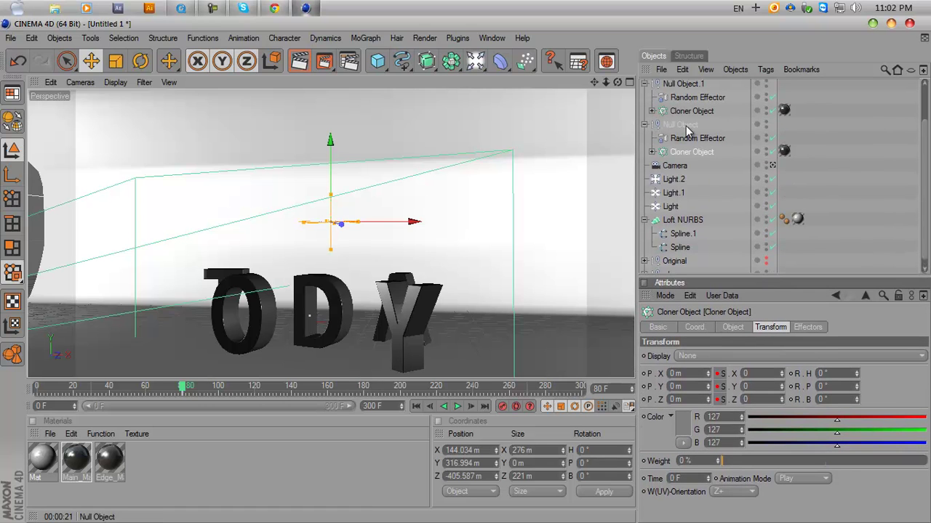
key(ctrl+c)
key(ctrl+v)
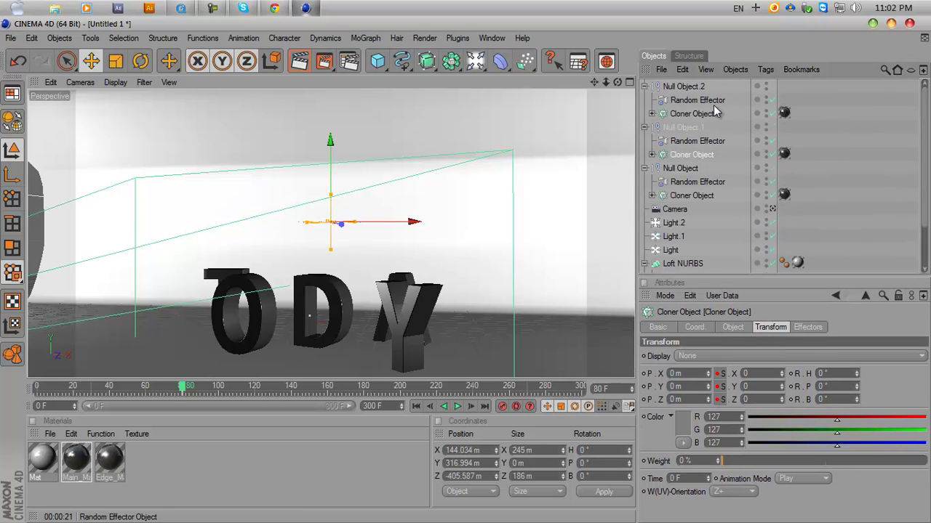
click(711, 113)
ctrl+click(718, 399)
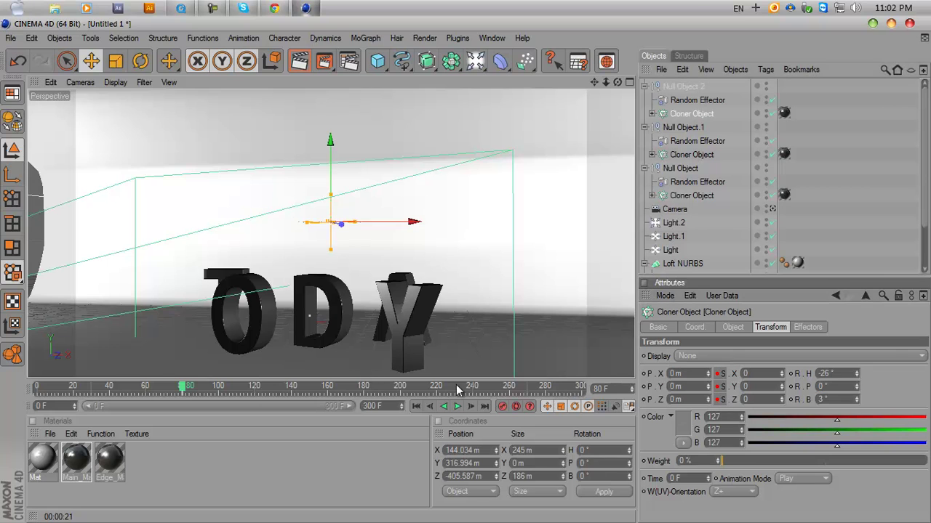
At frame 90, set the Null Object.2 cloner's clone scale to 1 in X, Y and Z and keyframe it.
drag(184, 390, 201, 393)
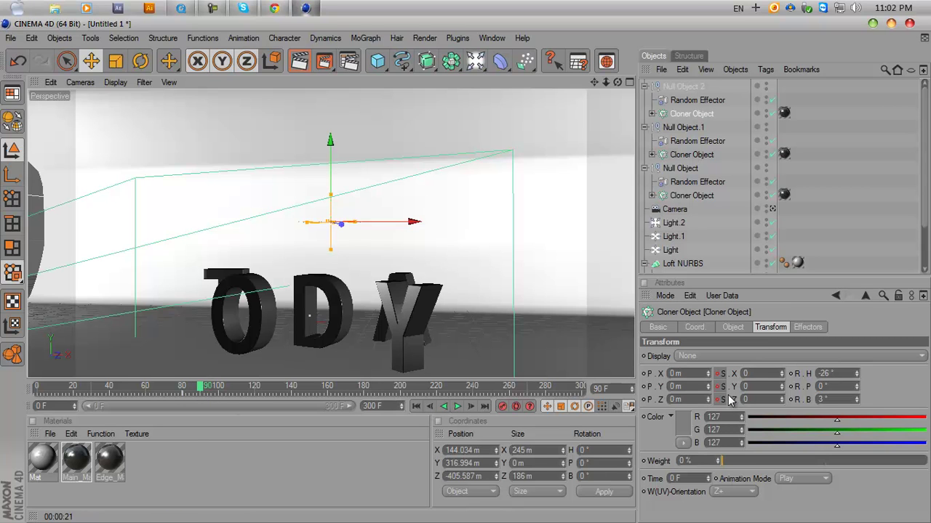
click(756, 373)
text(1)
key(Return)
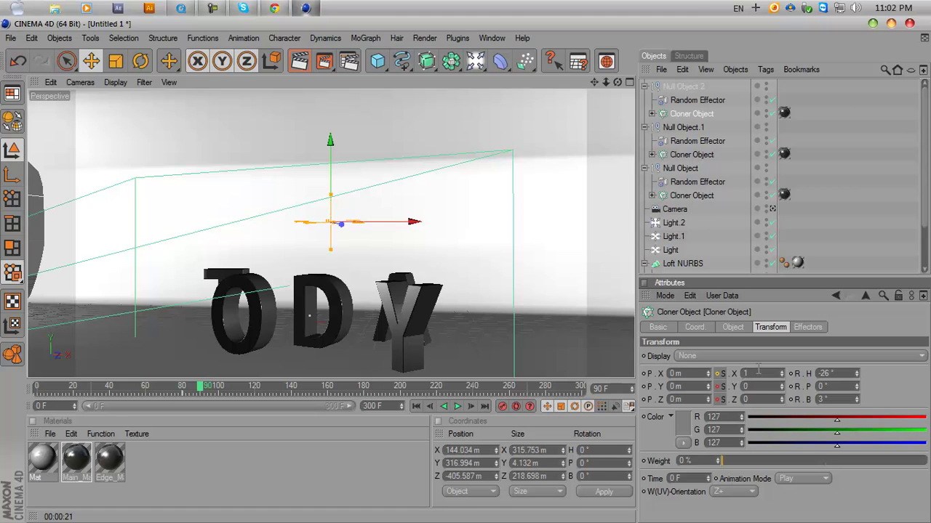
click(754, 386)
text(1)
key(Return)
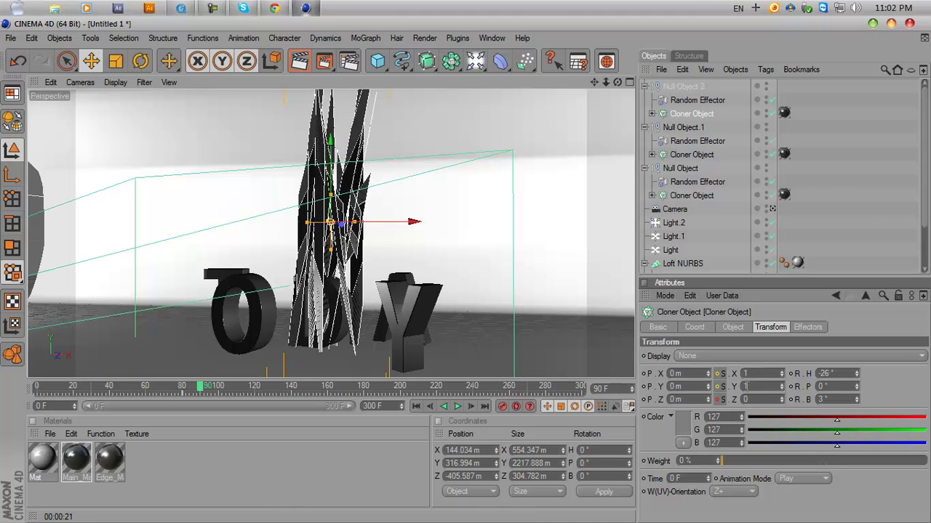
text(1)
key(Return)
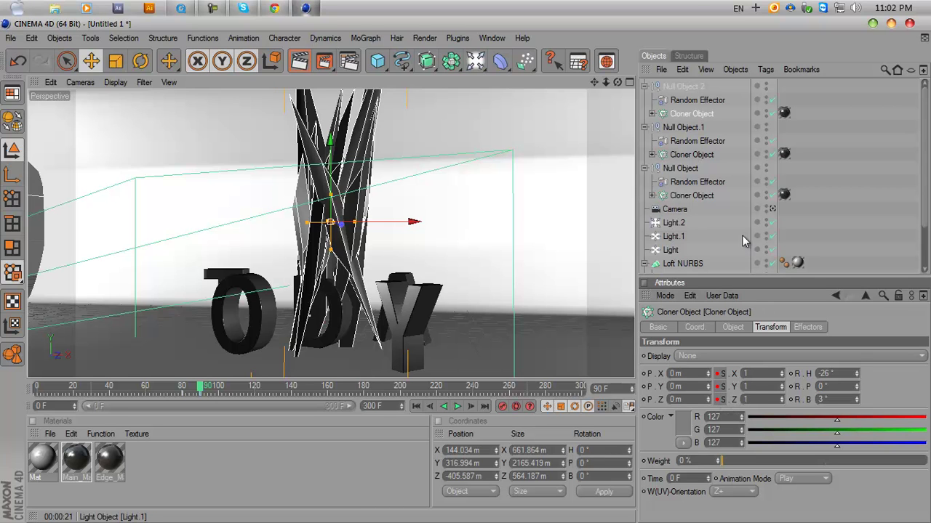
Set the Null Object.1 cloner's clone scale to 1 in X, Y and Z and keyframe it at frame 90.
click(692, 155)
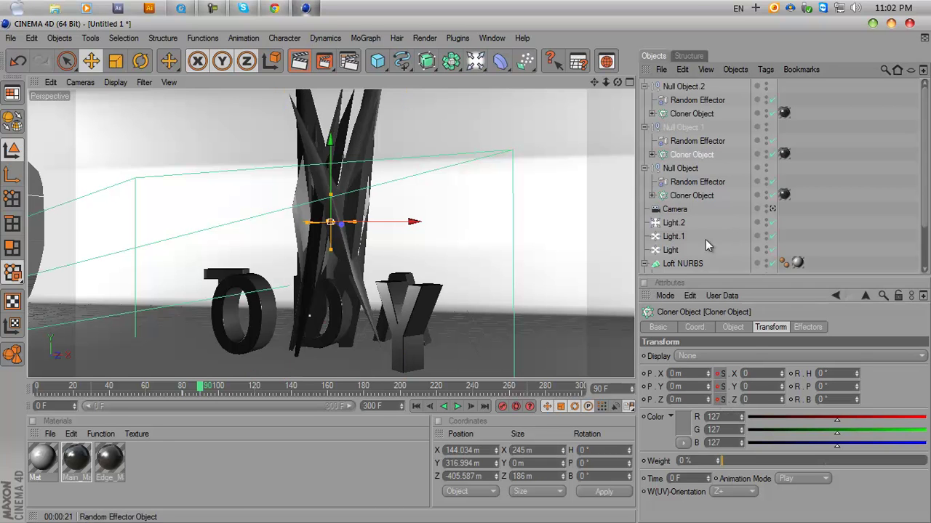
click(755, 373)
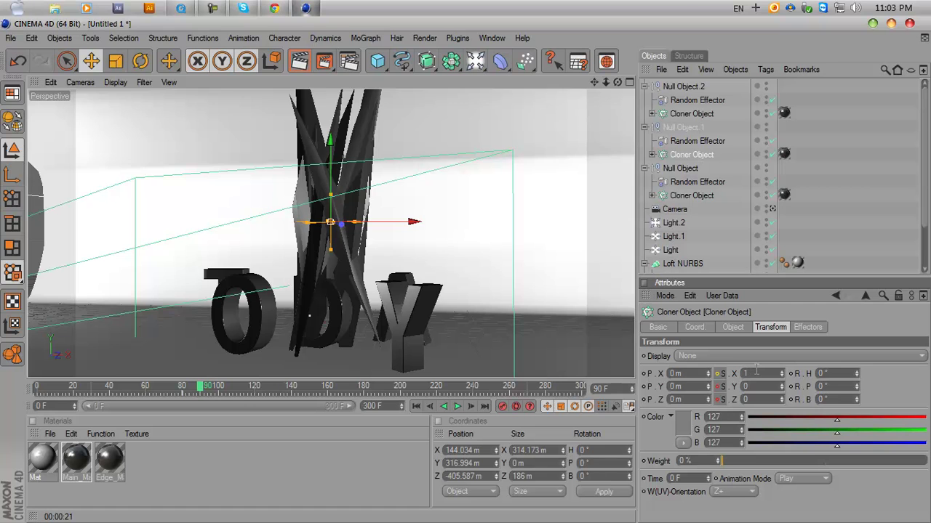
text(1)
key(Return)
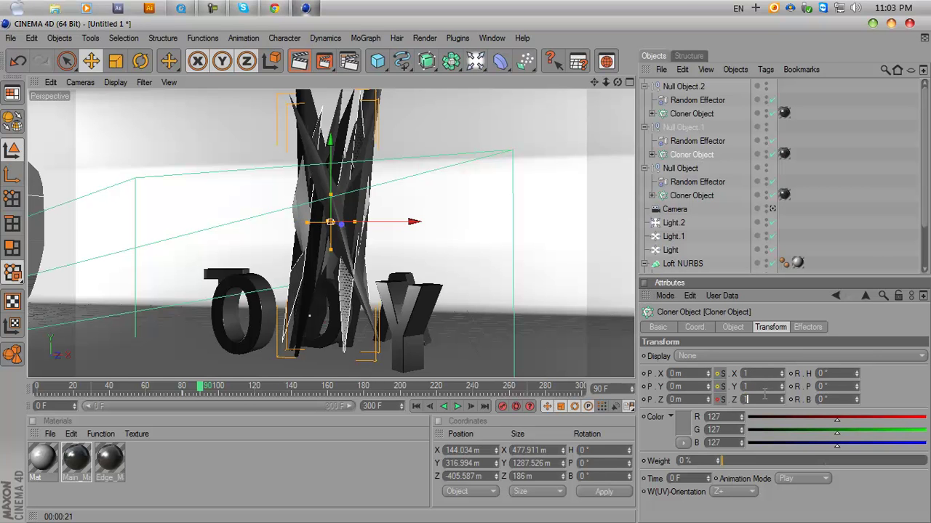
click(765, 394)
text(1)
key(Return)
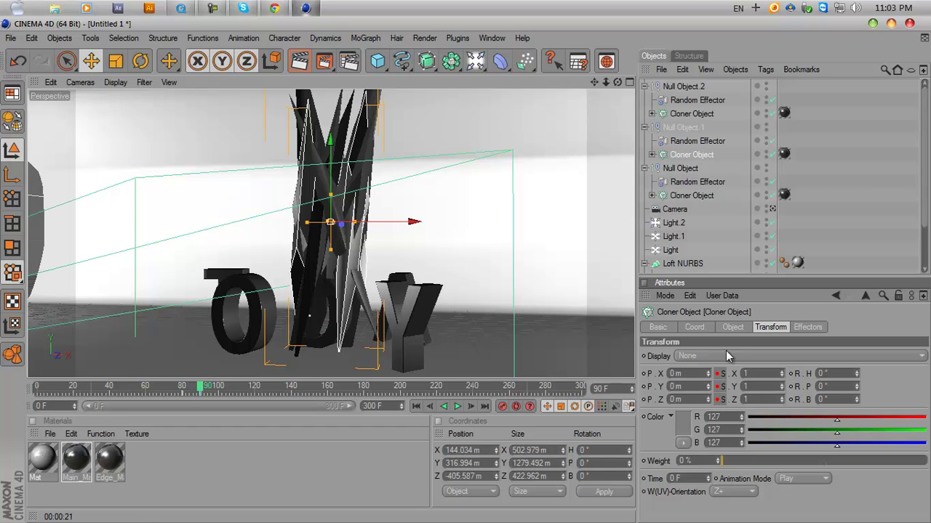
Set the clone scale of the cloner inside Null Object to 1 on all axes and keyframe it at frame 90.
click(689, 195)
click(756, 374)
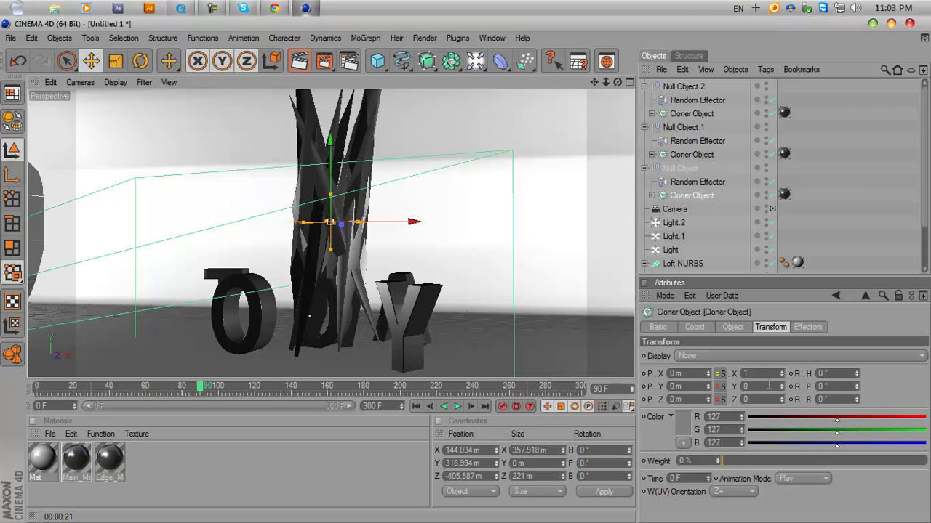
key(Return)
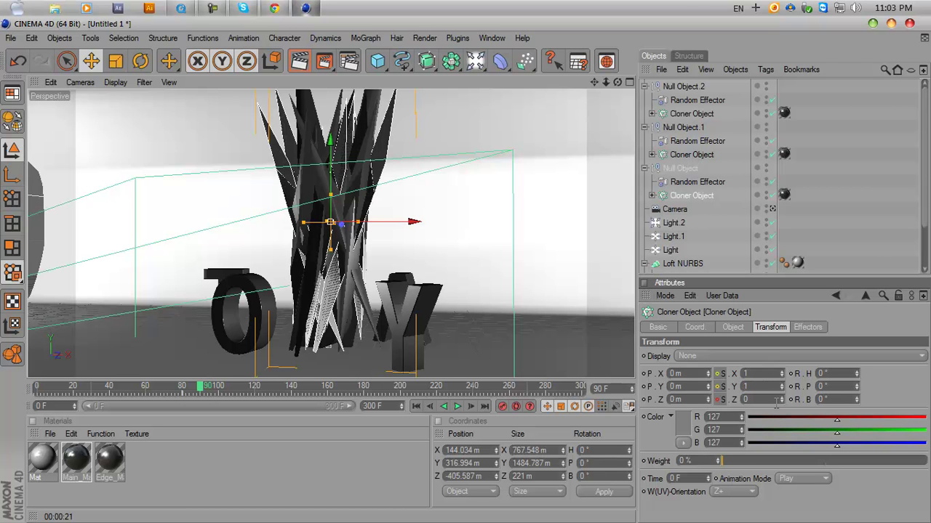
text(1)
key(Return)
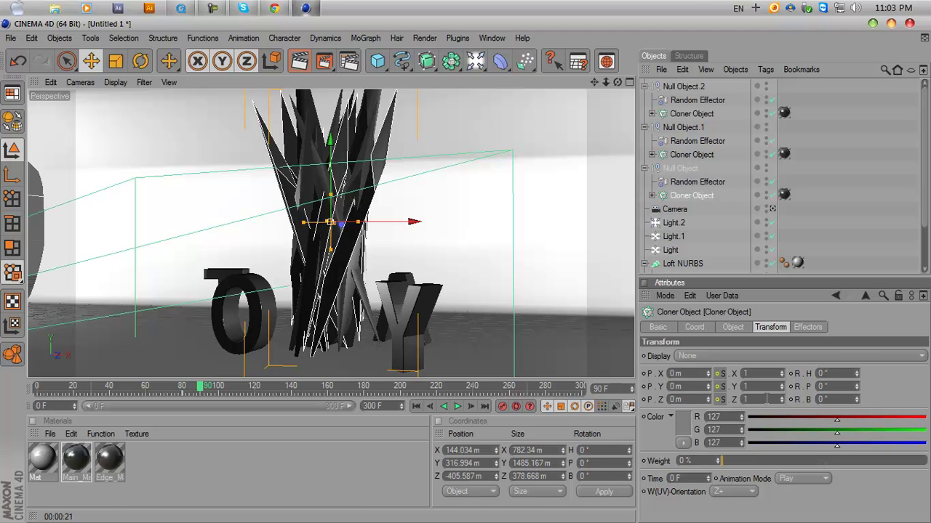
ctrl+click(719, 401)
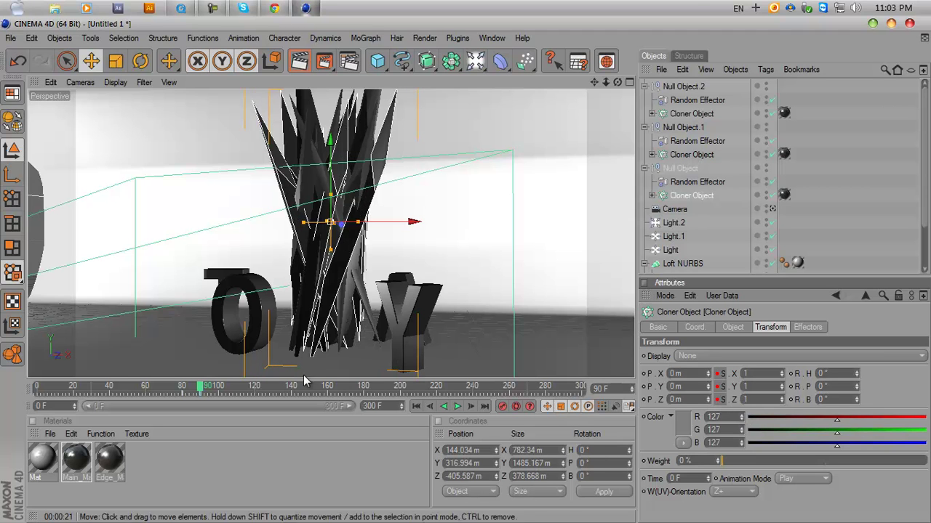
At frame 83, lower each of the three spike cloners vertically by roughly 430 to 450 m, down to the letters' level.
drag(200, 393, 187, 393)
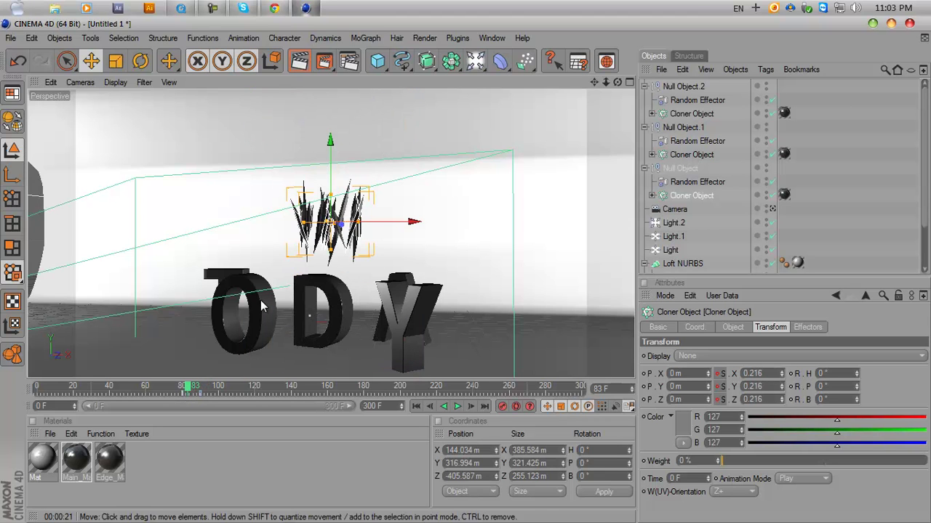
click(685, 157)
click(689, 115)
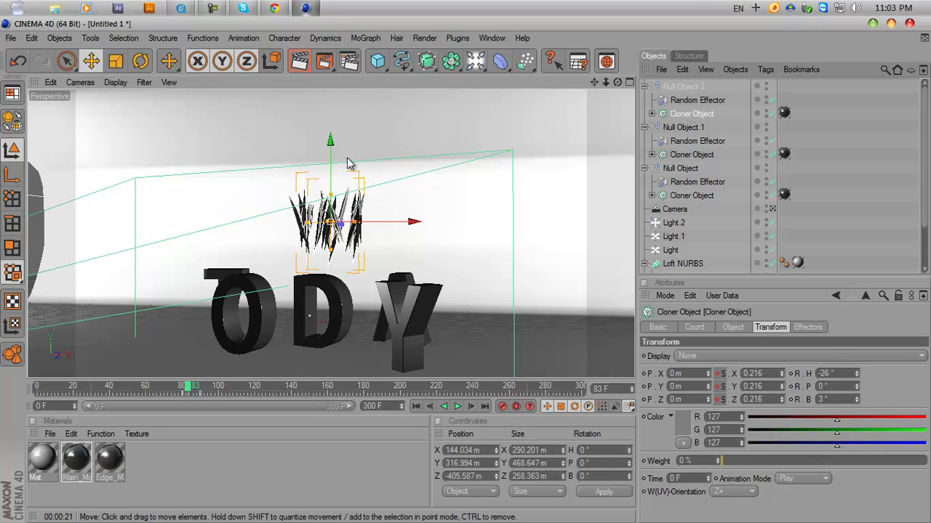
drag(328, 163, 465, 270)
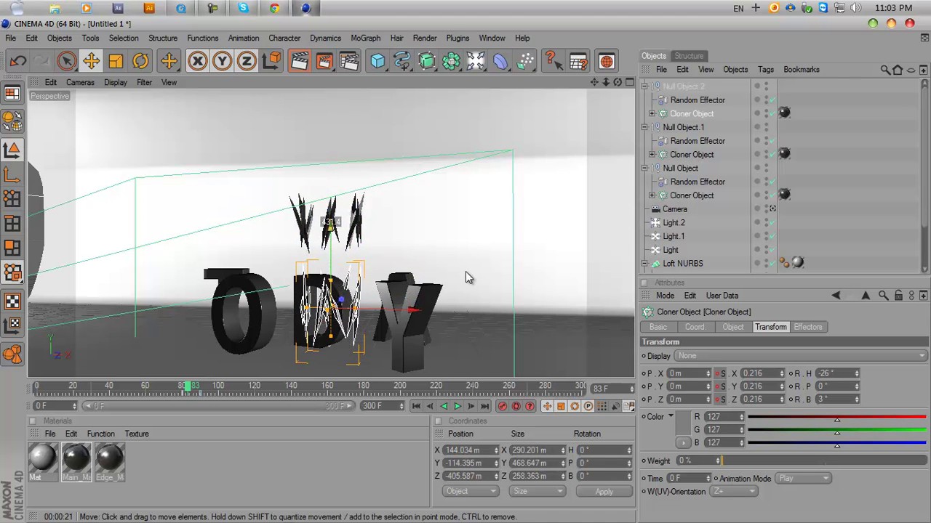
click(676, 157)
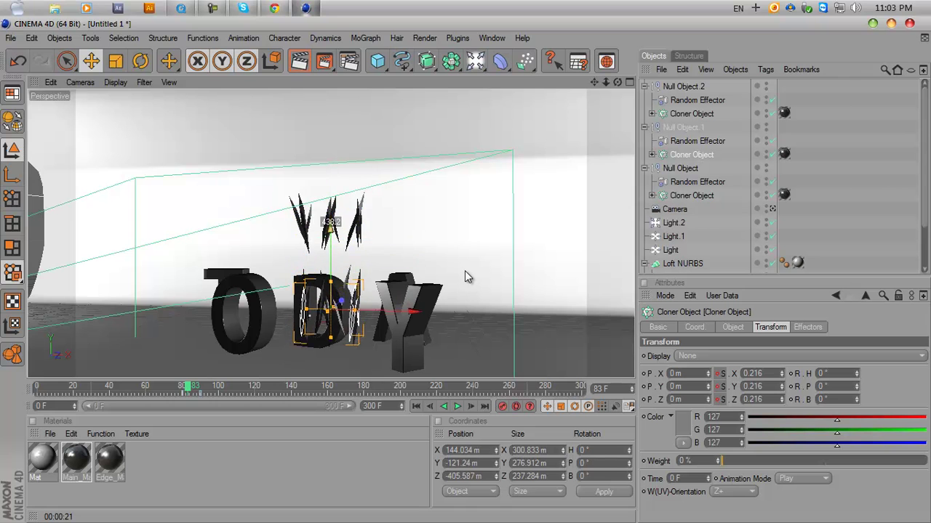
click(691, 195)
drag(335, 168, 465, 270)
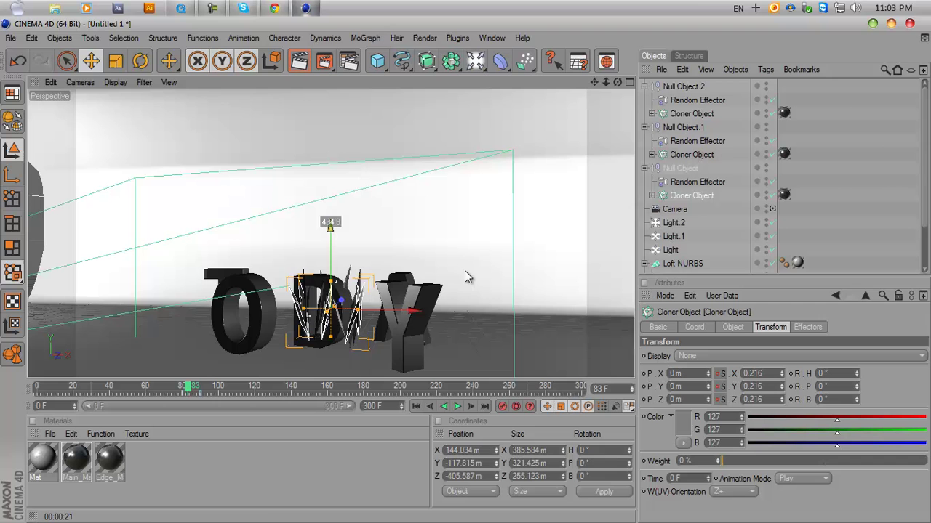
Play and scrub the spike growth animation from frame 80, and open the coordinates of the cloner inside Null Object.
mouse_move(187, 388)
mouse_down()
mouse_move(209, 387)
mouse_move(182, 386)
mouse_up()
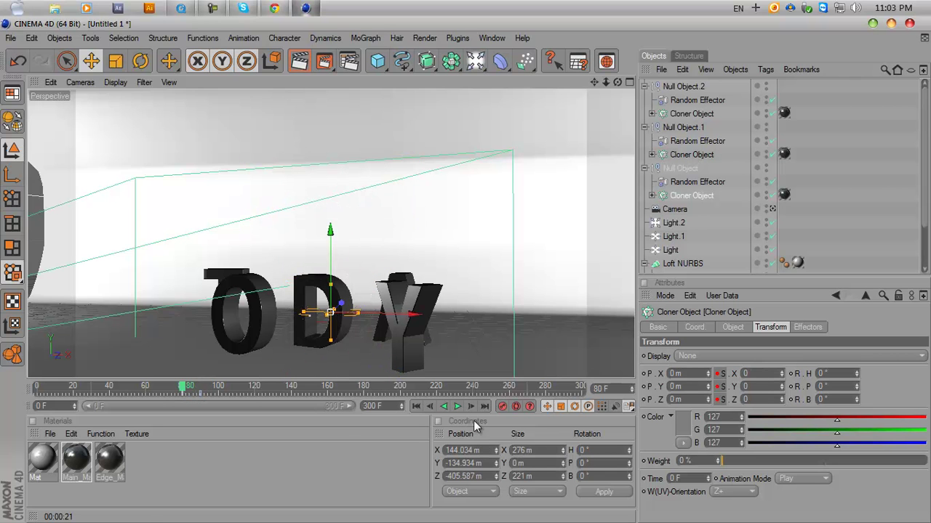
click(458, 408)
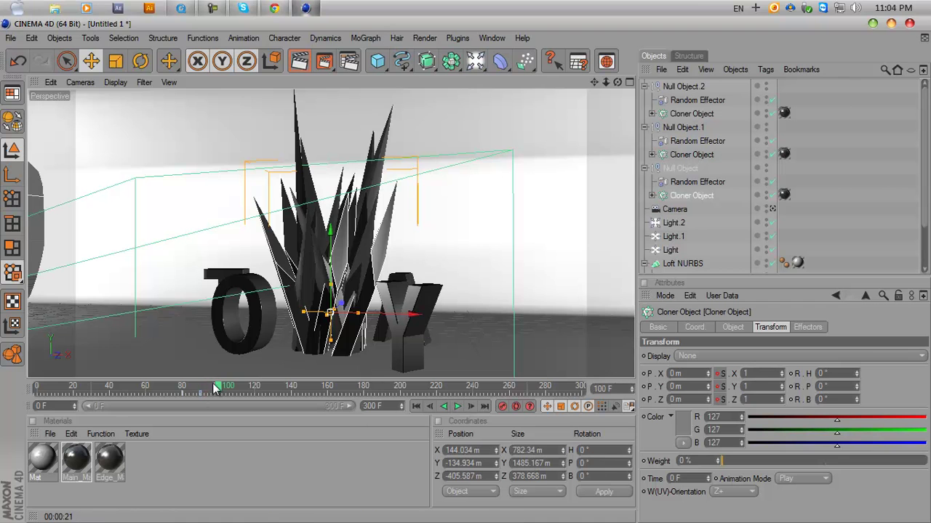
click(178, 395)
mouse_move(179, 395)
mouse_down()
mouse_move(204, 395)
mouse_move(187, 390)
mouse_up()
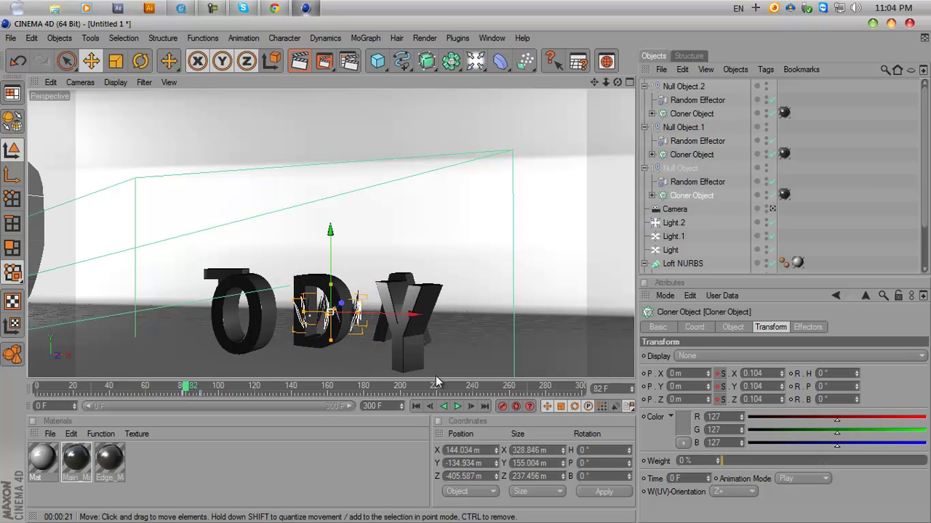
click(695, 327)
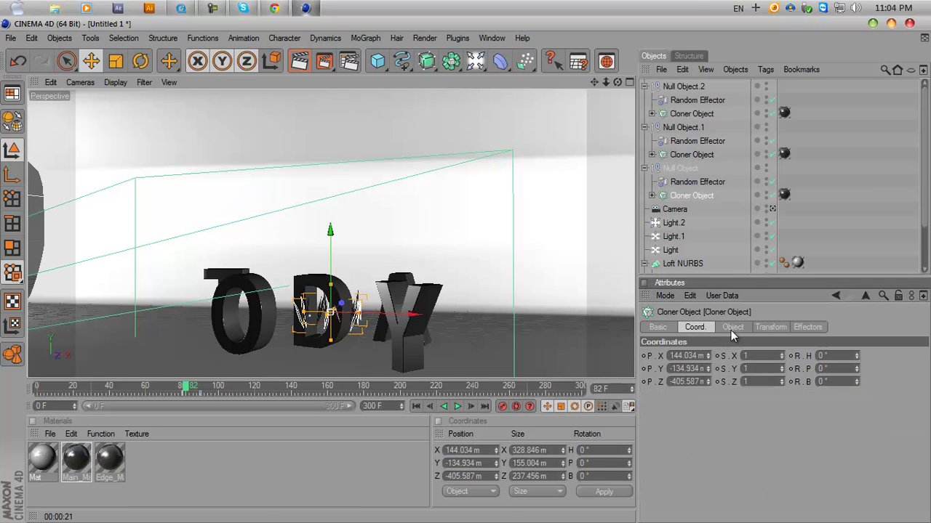
At frame 81, lower Null Object.2's cloner to the base of the letter D, placing it at about X 59 m, Y -297 m.
mouse_move(187, 390)
mouse_down()
mouse_move(205, 389)
mouse_move(186, 392)
mouse_up()
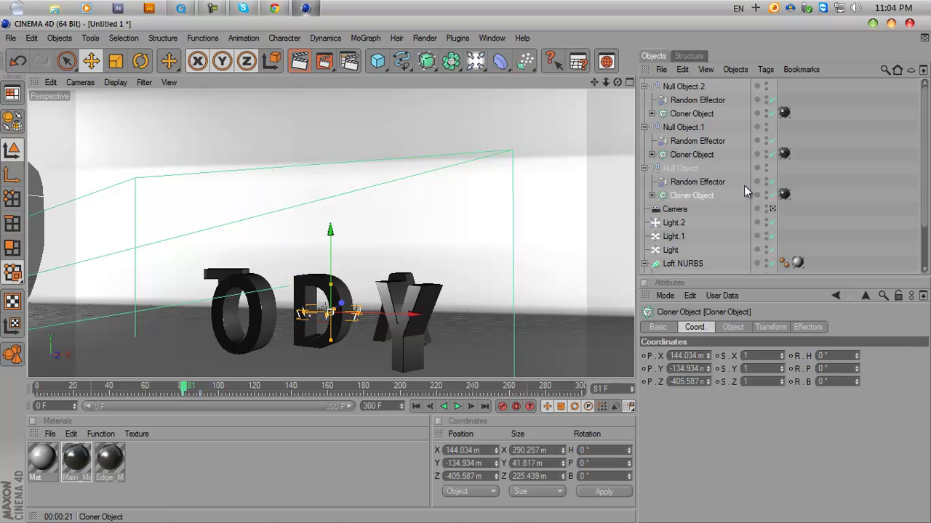
click(691, 113)
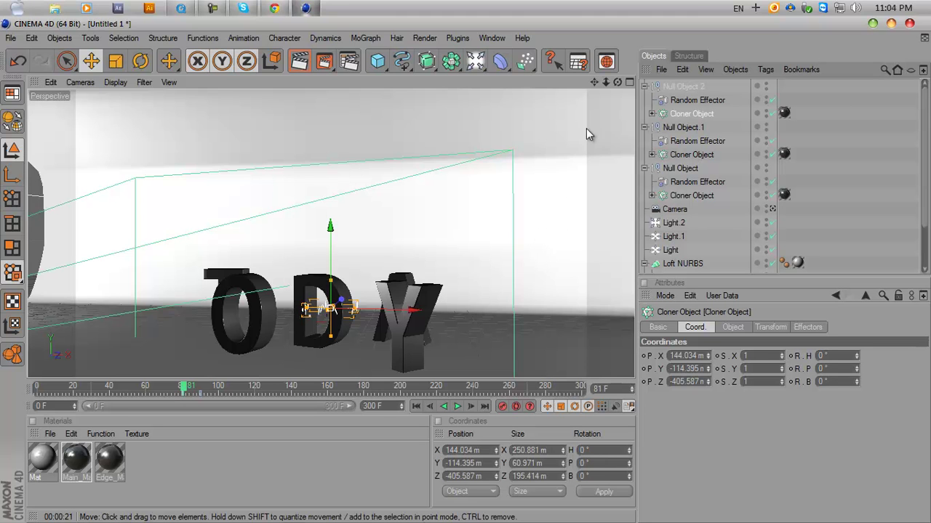
drag(595, 85, 399, 194)
scroll(399, 194, down, 3)
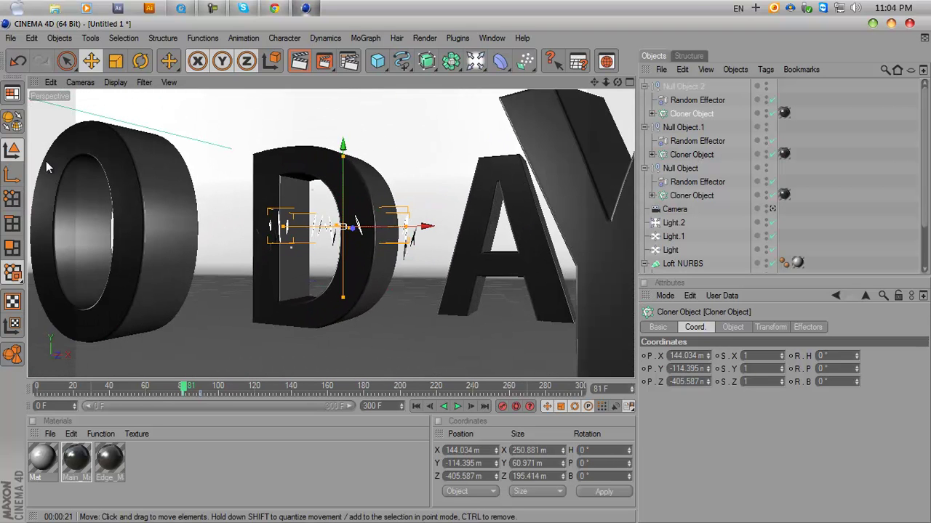
click(12, 174)
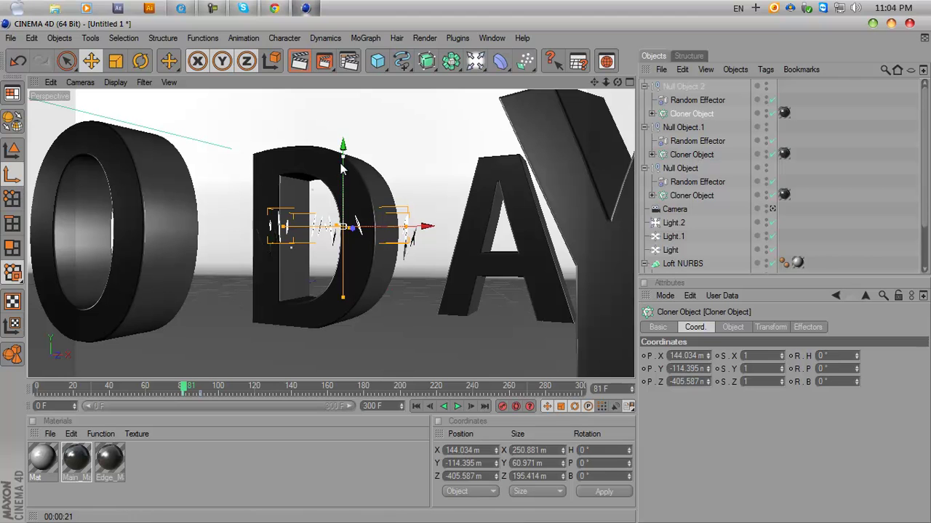
drag(345, 149, 466, 270)
drag(398, 311, 465, 270)
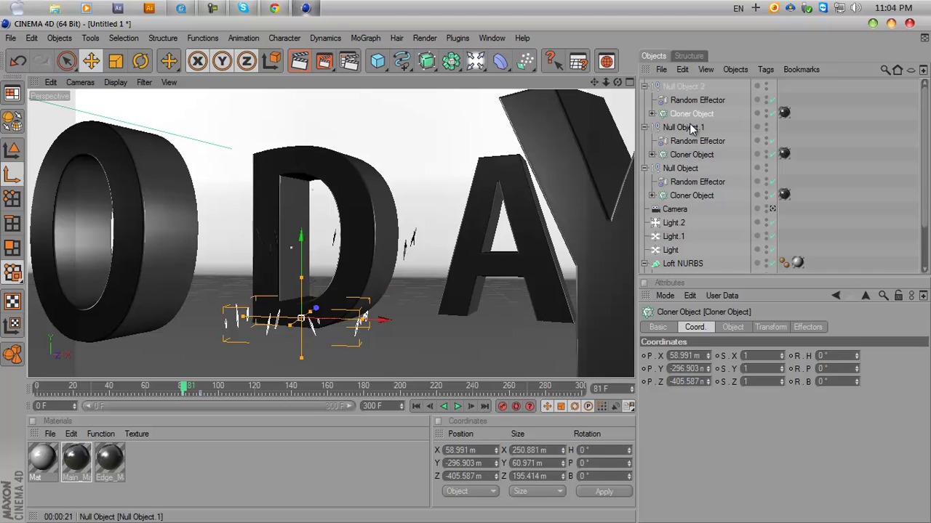
Lower the cloners of Null Object.1 and Null Object to the D's base, at about Y -300 m and -305 m.
click(691, 154)
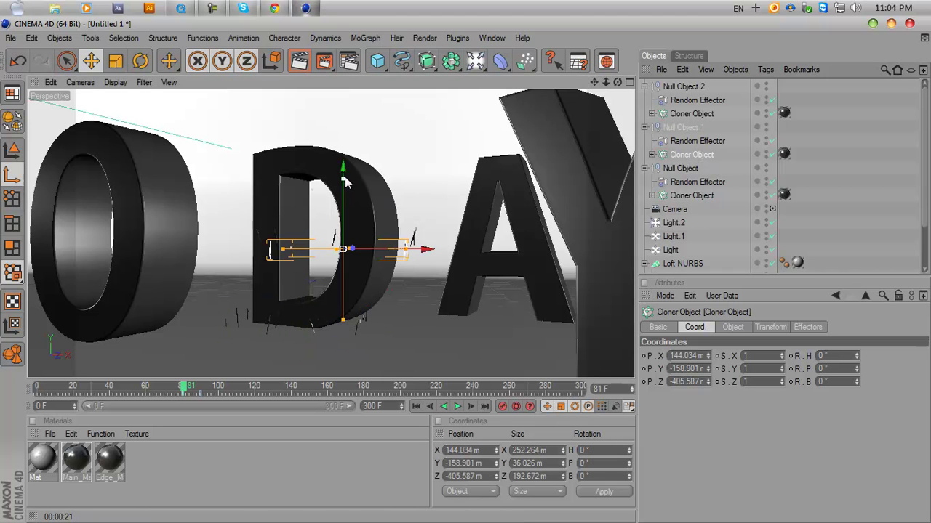
drag(346, 171, 465, 270)
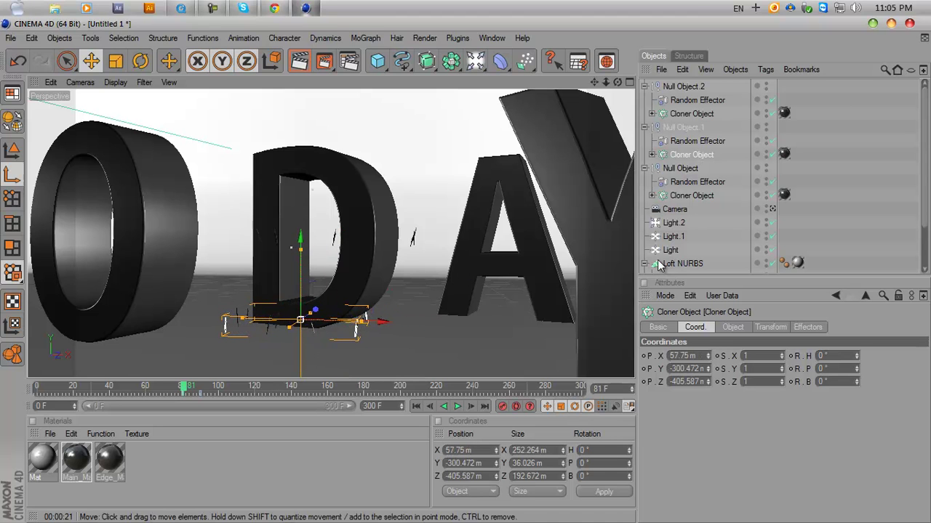
click(683, 196)
drag(354, 177, 464, 270)
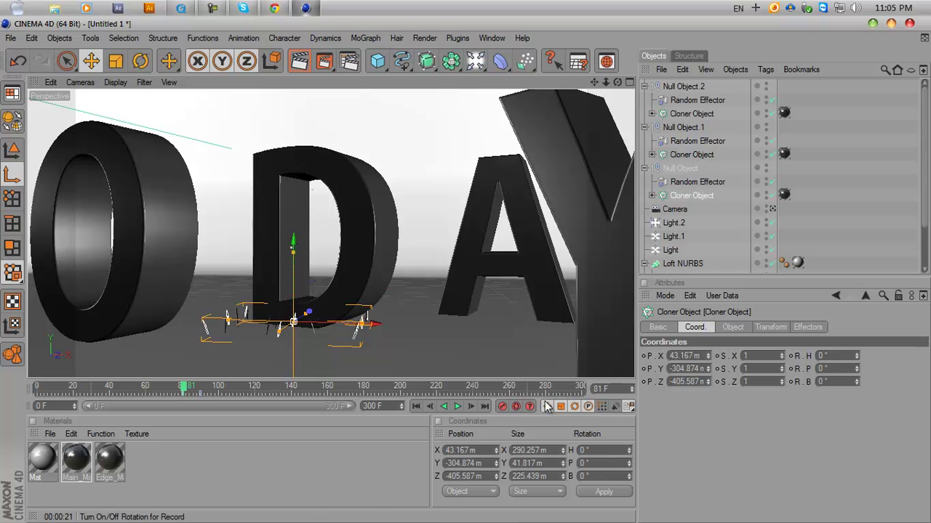
Play the spike growth from frame 79 and check how the clusters rise around the letter D.
mouse_move(186, 389)
mouse_down()
mouse_move(177, 391)
mouse_move(211, 391)
mouse_move(180, 392)
mouse_up()
scroll(412, 251, down, 5)
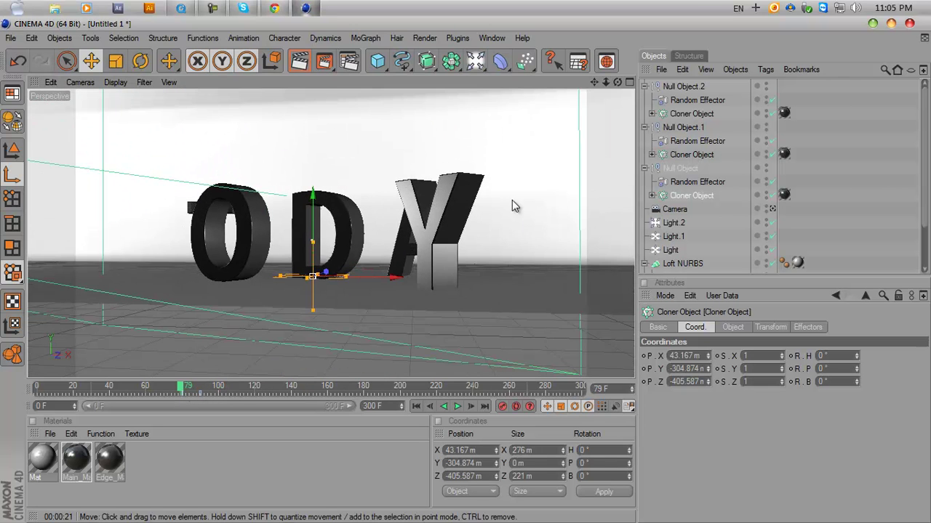
drag(594, 82, 466, 269)
drag(617, 82, 479, 328)
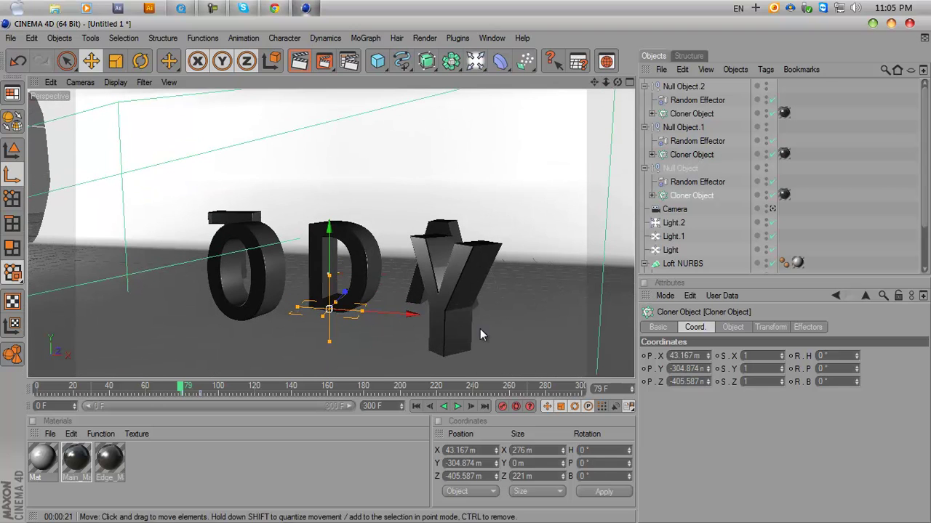
click(458, 407)
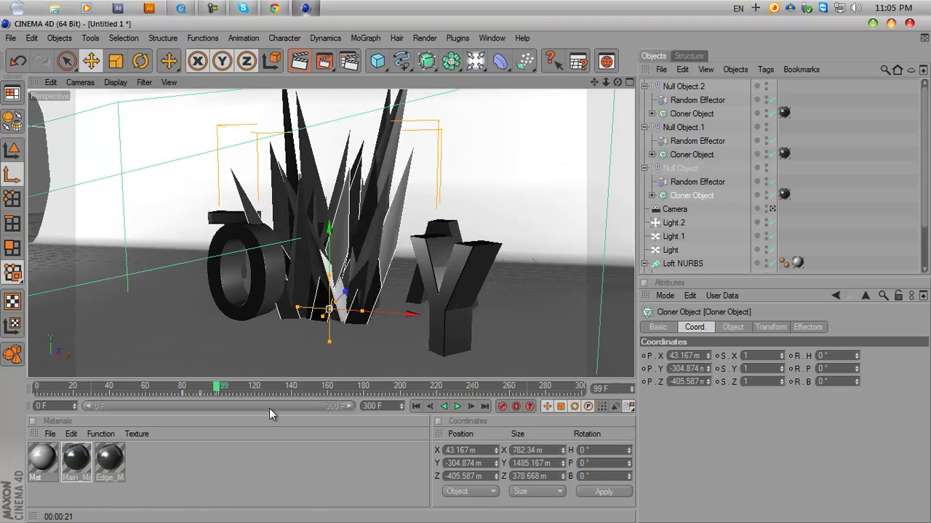
Shift the cloners of Null Object, Null Object.1 and Null Object.2 in depth to about Z -283, -253 and -268 m.
drag(223, 393, 185, 386)
drag(347, 288, 466, 269)
key(ctrl+z)
click(691, 154)
drag(469, 266, 466, 270)
key(ctrl+z)
click(687, 115)
Advance the spike growth to frame 101 and view the scene through the Camera.
drag(190, 390, 206, 387)
mouse_move(215, 385)
mouse_down()
mouse_move(188, 387)
mouse_move(220, 387)
mouse_up()
alt+drag(465, 271, 603, 104)
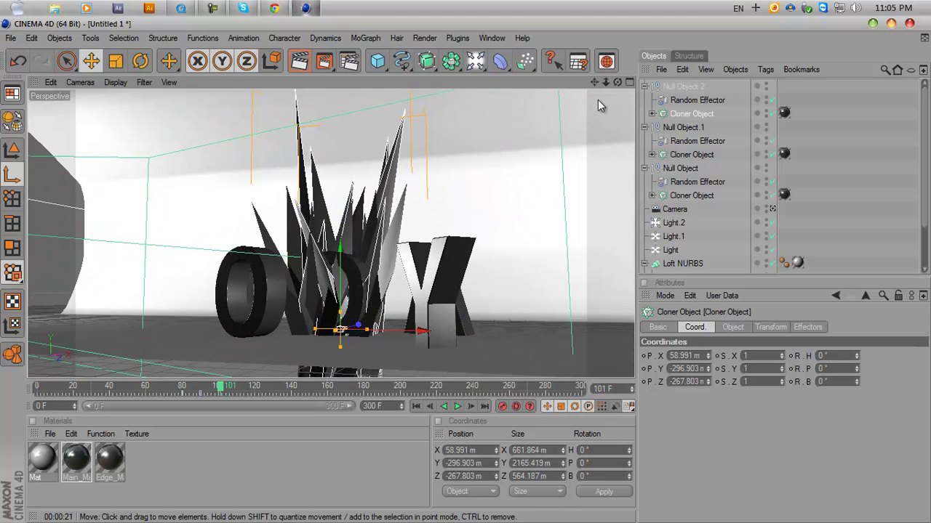
click(772, 208)
mouse_move(465, 270)
alt+mouse_down()
mouse_move(451, 269)
mouse_move(467, 275)
alt+mouse_up()
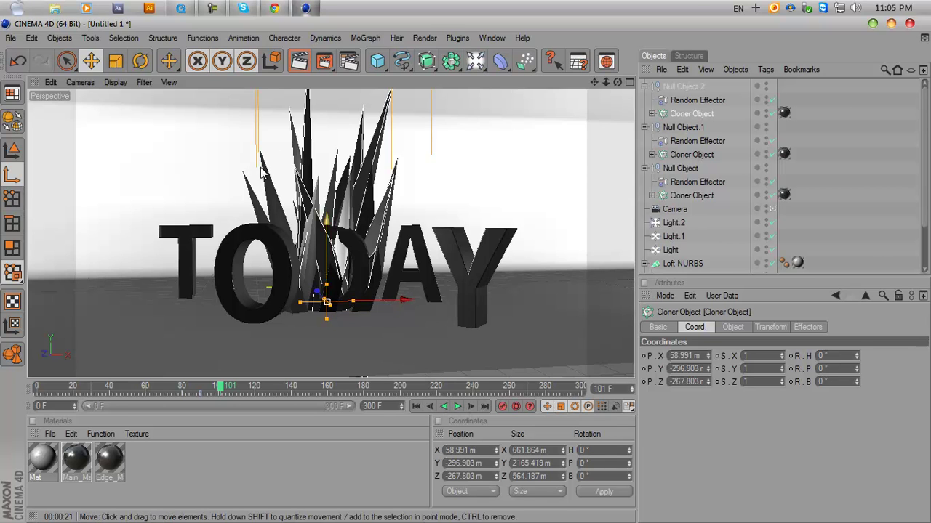
Set the clone count of Null Object.1's grid cloner to 3 by 1 by 3.
click(689, 155)
click(733, 328)
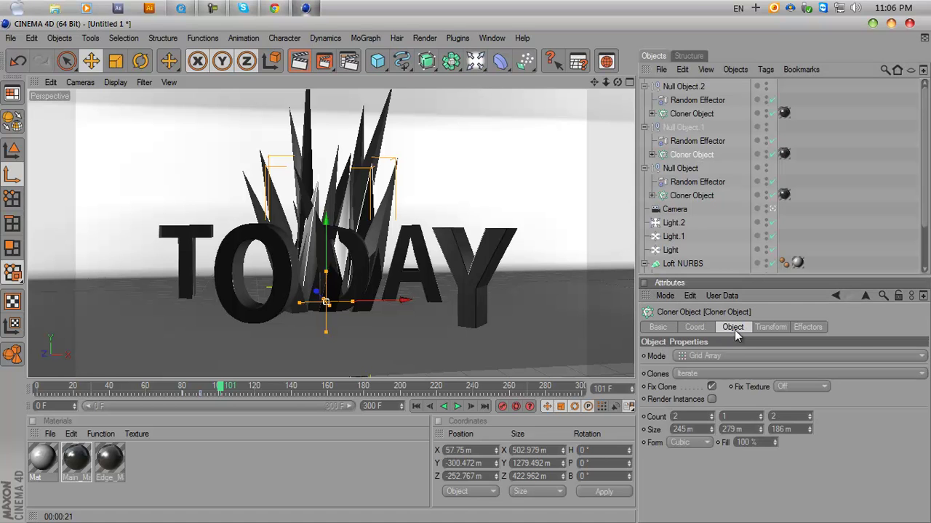
click(808, 415)
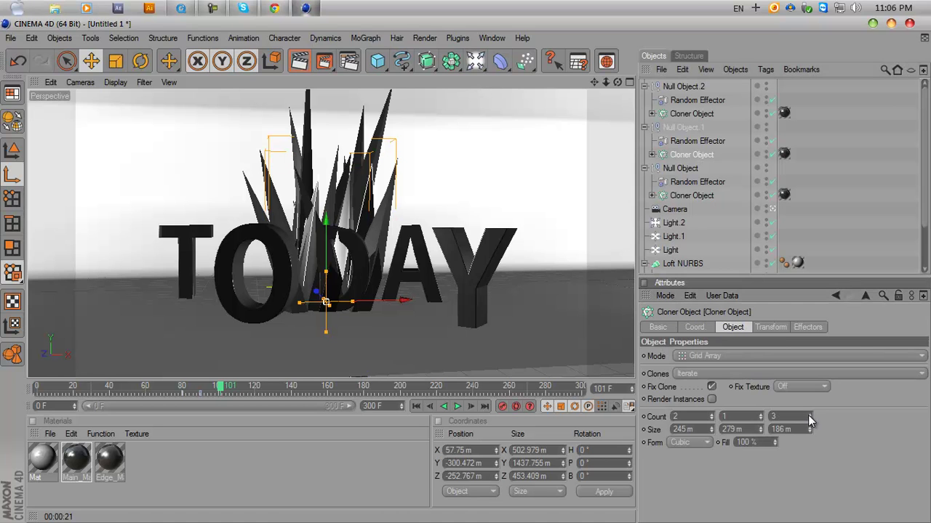
click(713, 415)
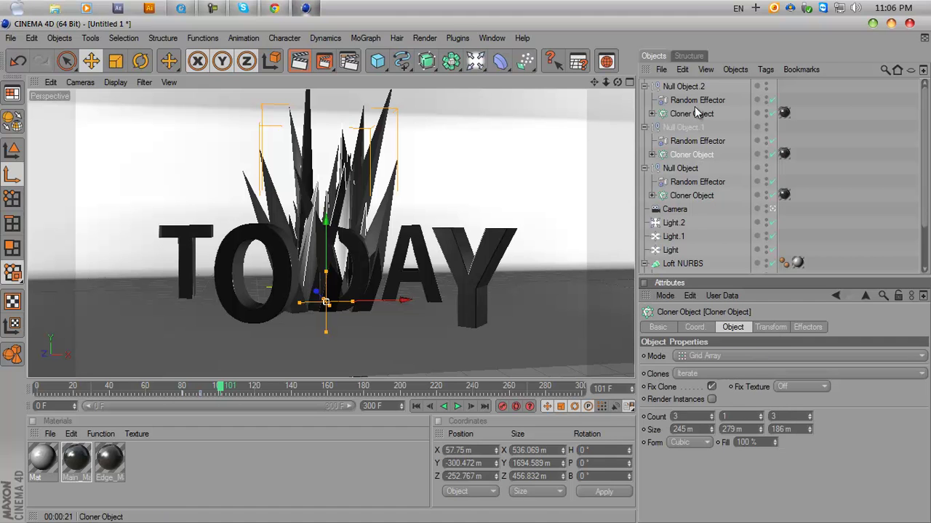
Set the uniform scale of Null Object.1's Random Effector to -0.96.
click(694, 141)
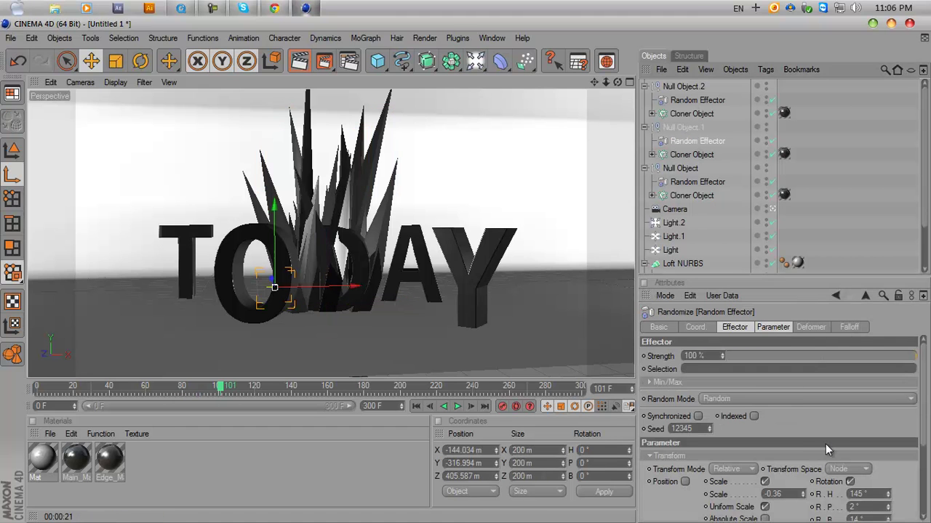
scroll(915, 437, down, 4)
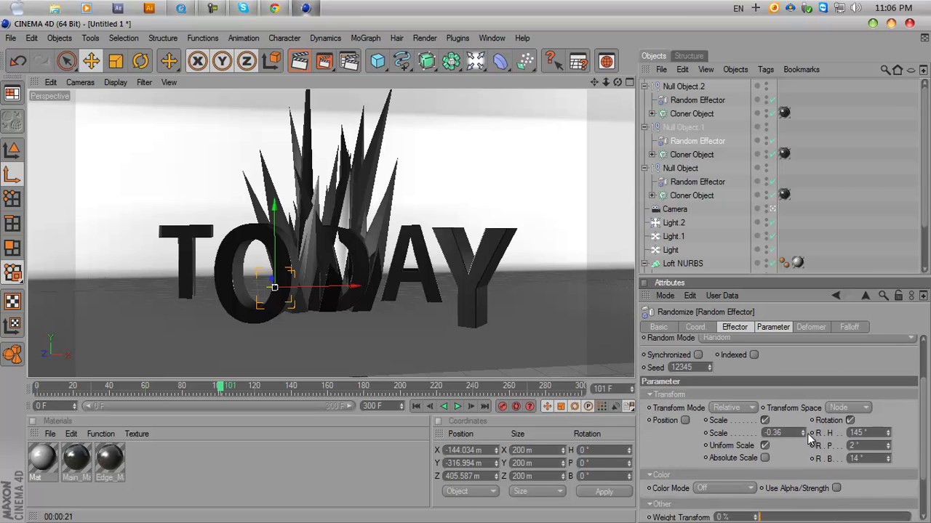
drag(804, 432, 804, 433)
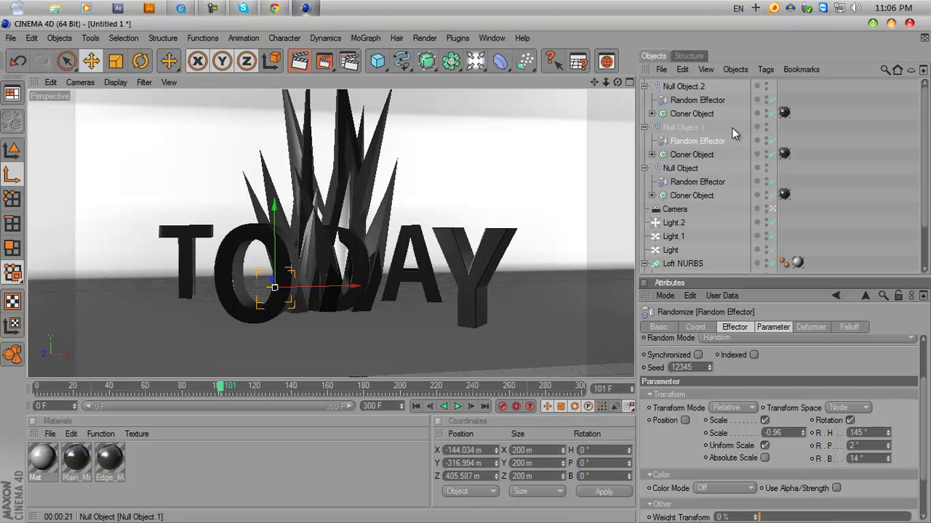
Set Null Object.2's Random Effector scale to -0.21 in X and 3.49 in Y, and Null Object's uniform effector scale to 0.58.
click(686, 101)
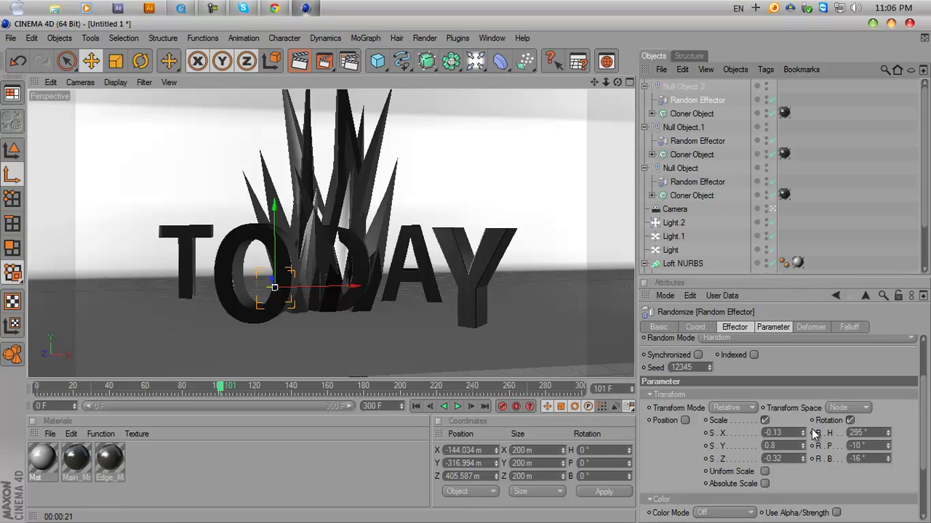
drag(806, 435, 806, 435)
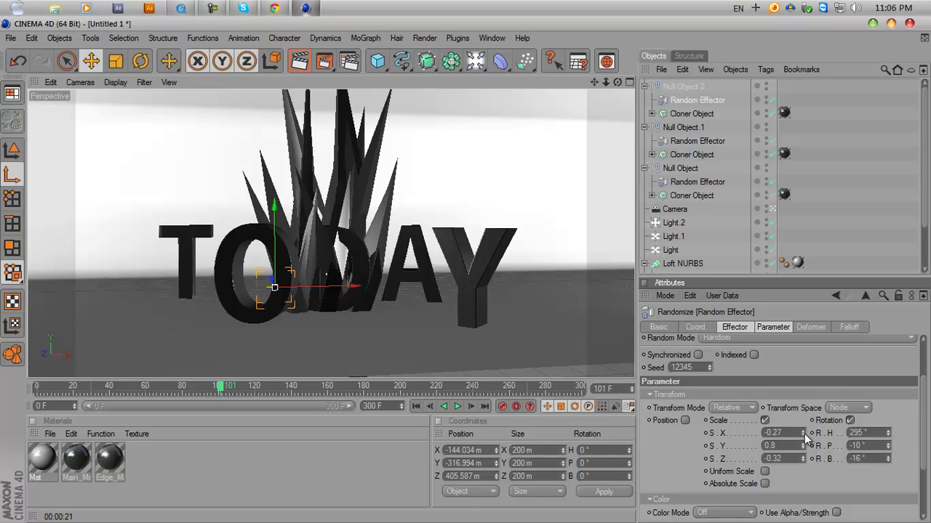
mouse_move(803, 444)
mouse_down()
mouse_move(803, 436)
mouse_move(803, 445)
mouse_up()
drag(802, 480, 804, 444)
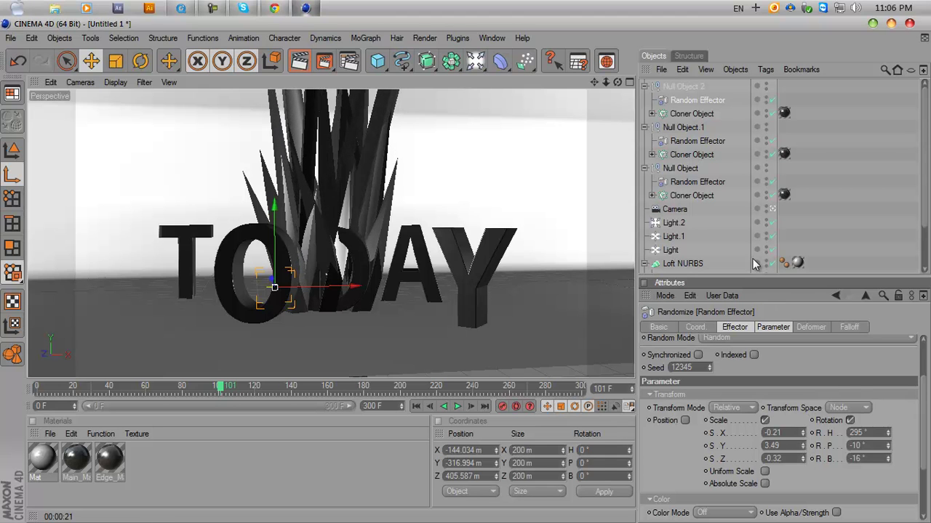
click(680, 182)
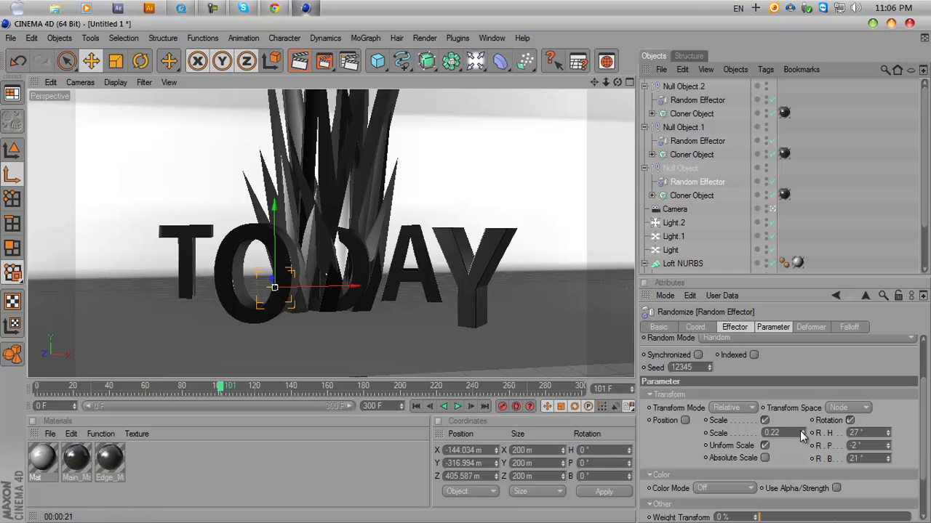
drag(803, 435, 804, 433)
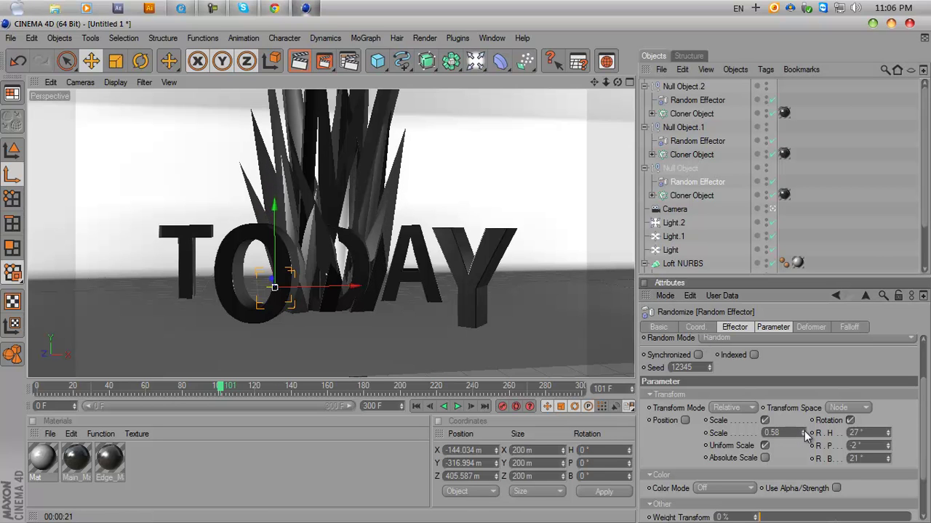
Raise the Z count of Null Object.1's cloner, and set Null Object's cloner to a Z count of 4 and Z size of 267 m.
click(684, 155)
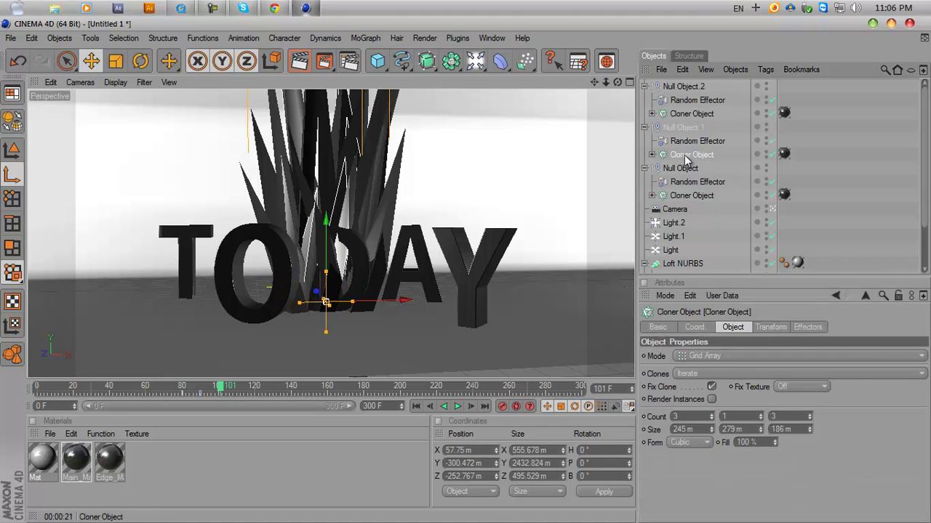
click(809, 415)
click(692, 194)
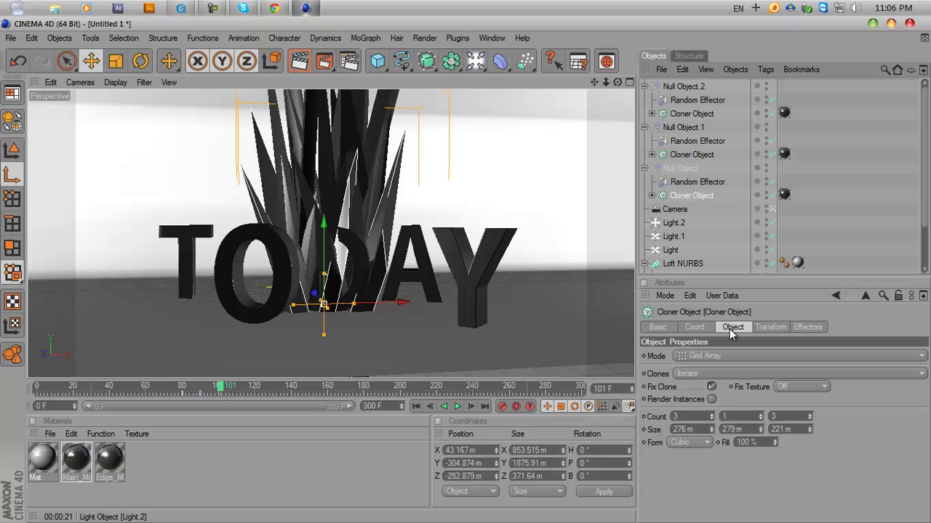
click(808, 414)
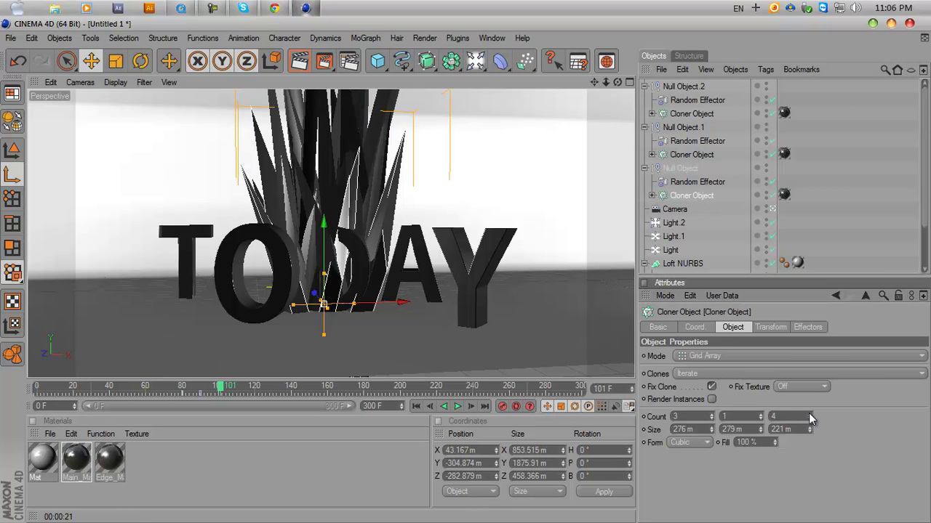
drag(809, 429, 808, 428)
Set the Y scale of Null Object.2's Random Effector to 1.11.
alt+right_drag(586, 97, 304, 87)
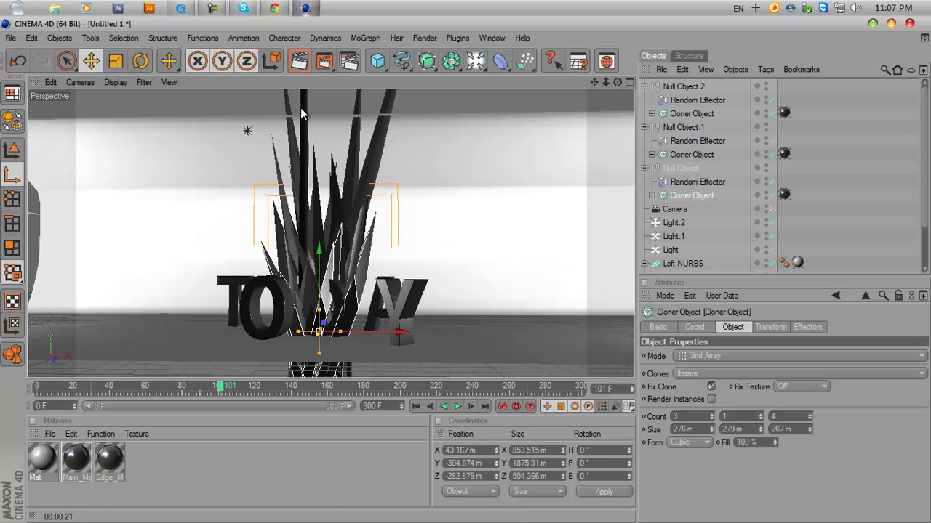
click(695, 100)
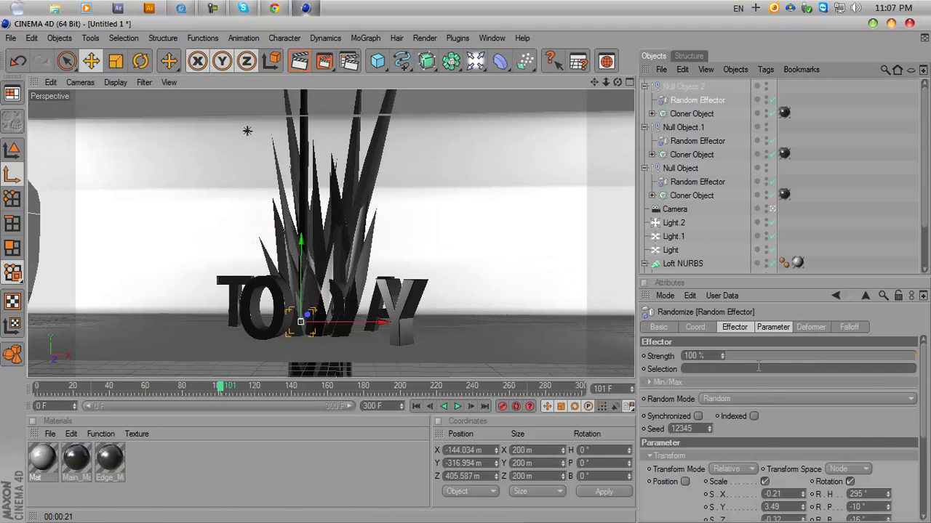
scroll(819, 471, down, 3)
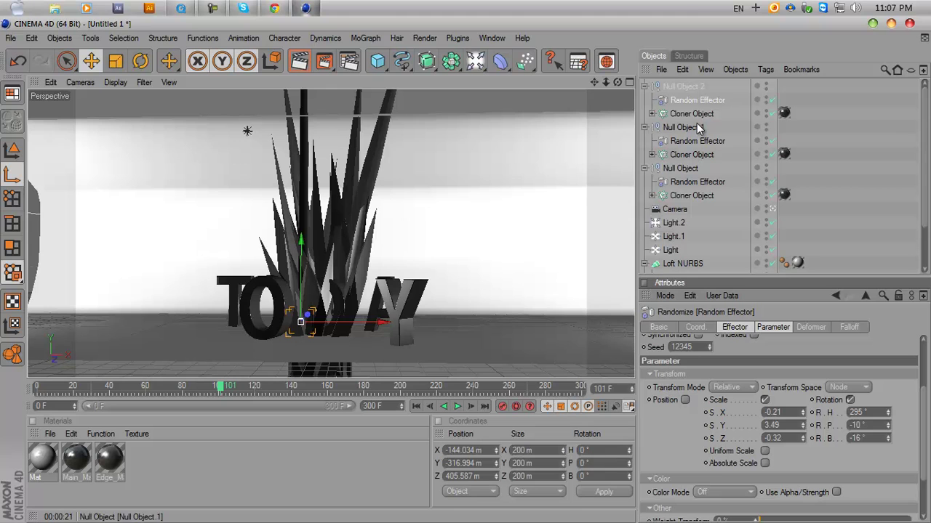
mouse_move(804, 425)
mouse_down()
mouse_move(796, 446)
mouse_move(804, 425)
mouse_up()
scroll(478, 295, up, 3)
scroll(463, 264, up, 2)
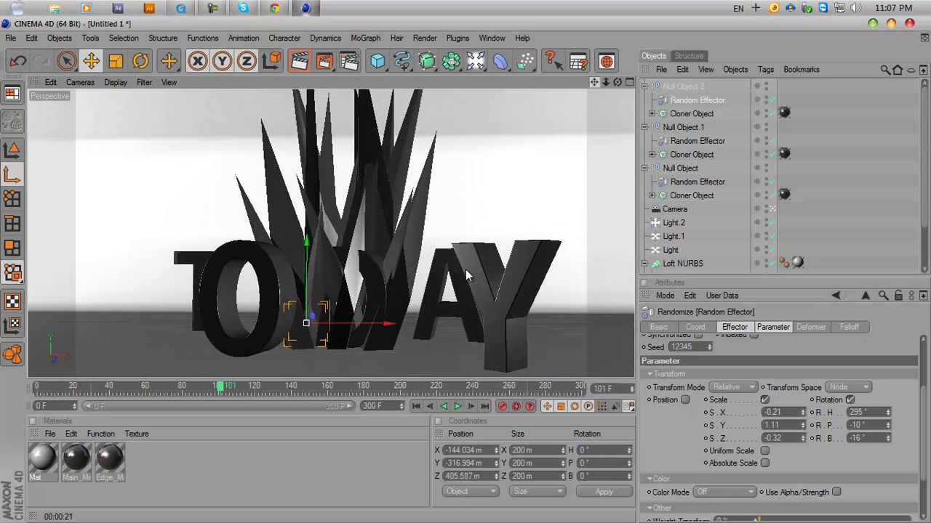
Render the spike cluster in the viewport and compare it with the MBC2 reference video.
click(300, 61)
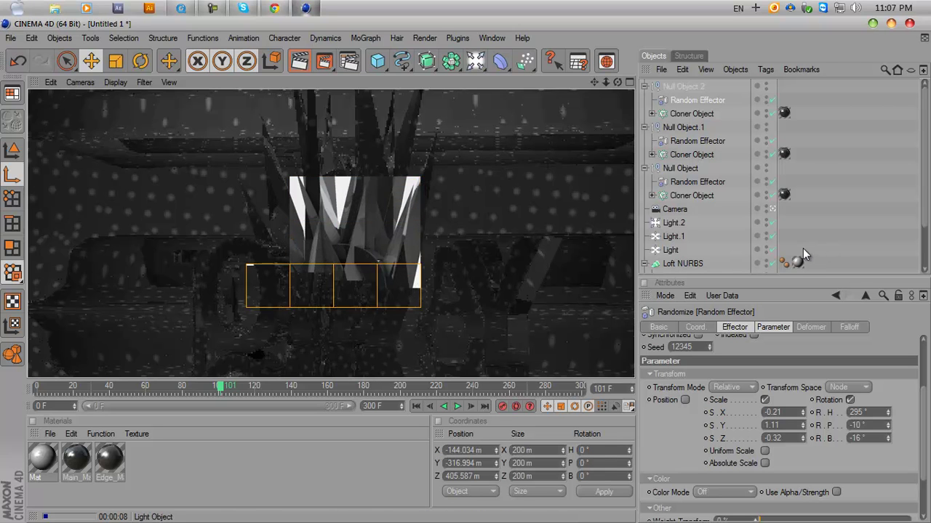
click(182, 8)
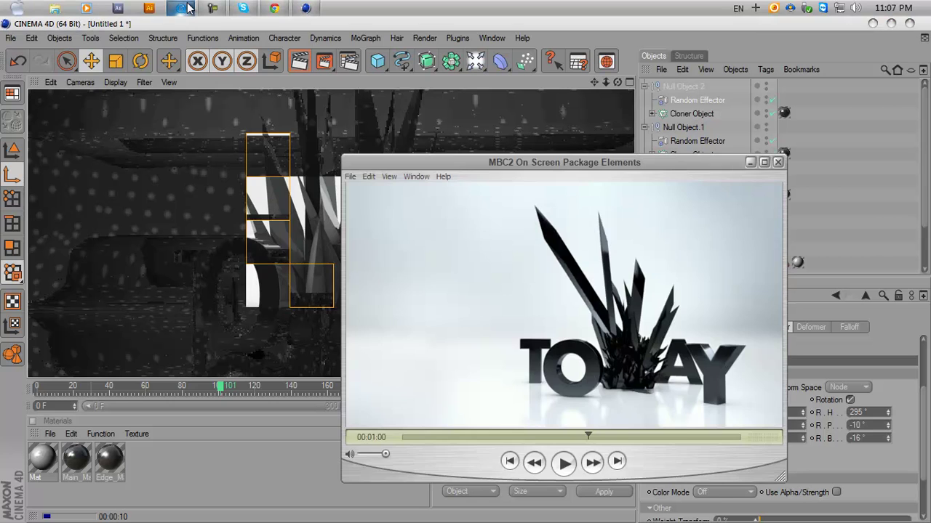
click(183, 8)
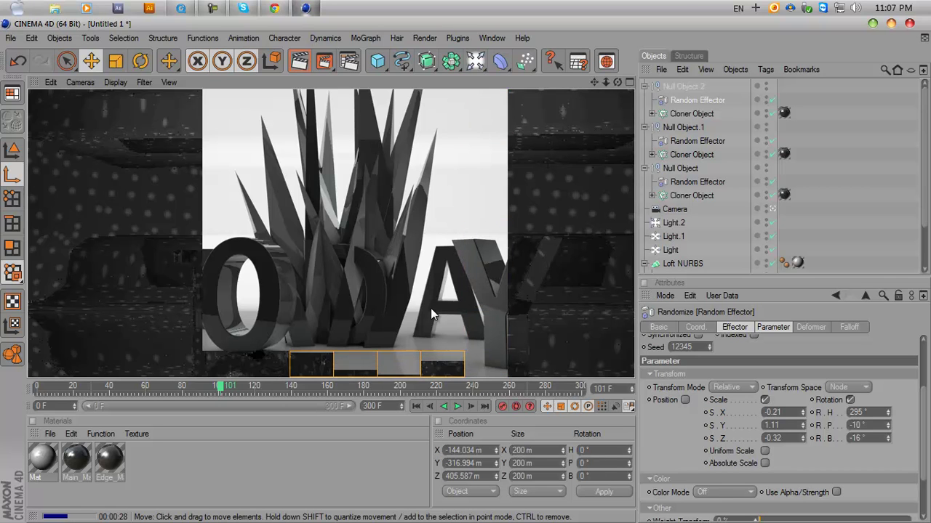
Enlarge the object list and collapse the Null Object.1 and Null Object groups.
drag(715, 281, 713, 316)
click(644, 128)
click(644, 141)
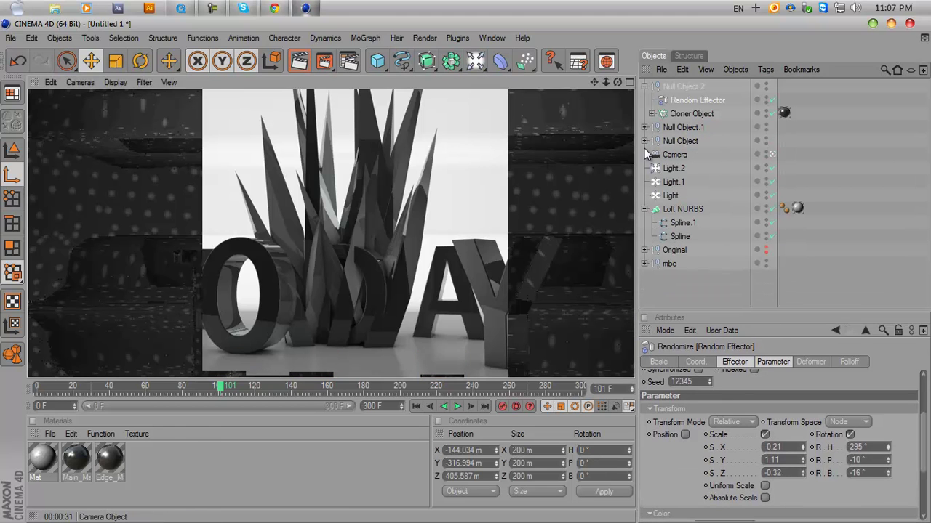
Collapse the Null Object.2 group, duplicate it, and rename the copy DClones.
click(644, 87)
click(679, 89)
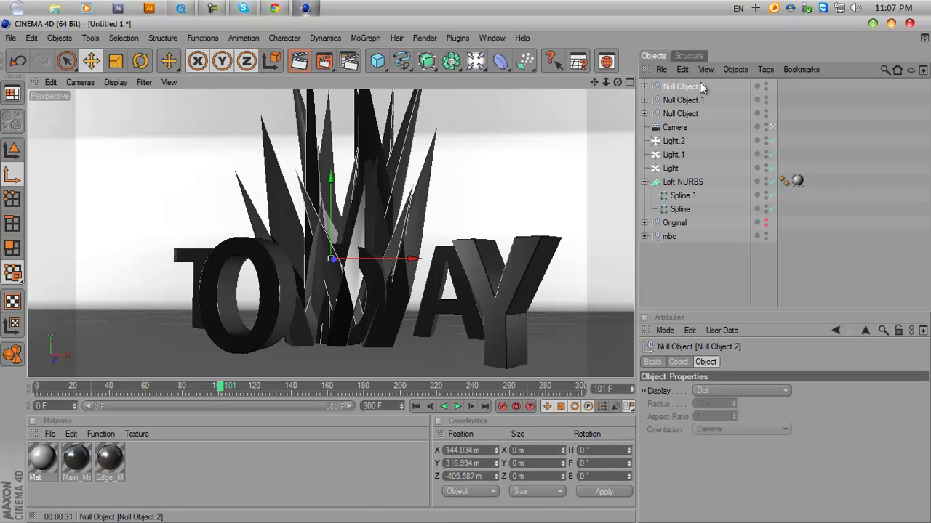
key(ctrl+c)
key(ctrl+v)
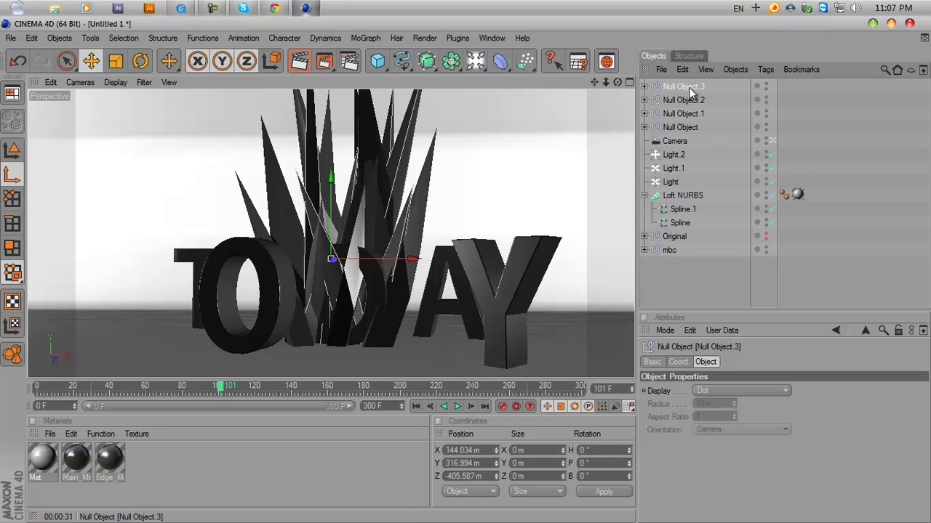
double_click(688, 87)
text(DC)
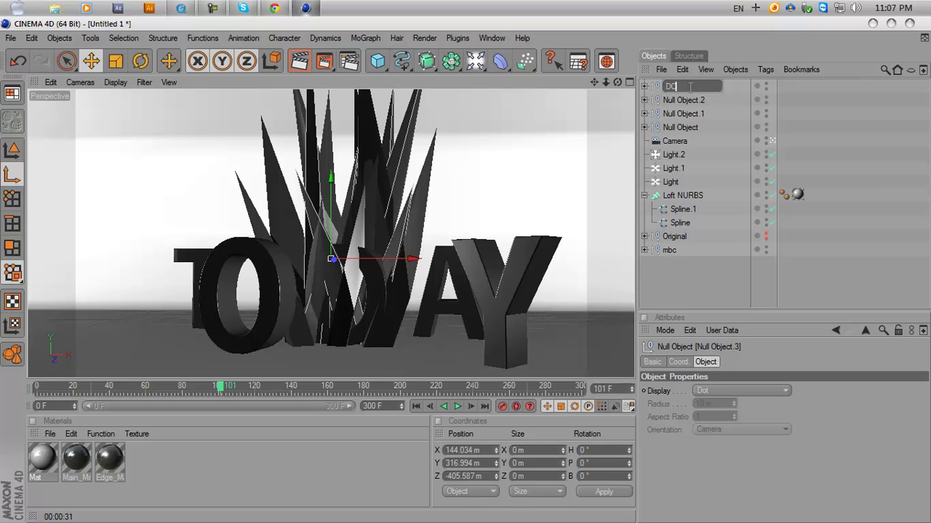
text(lones)
key(Return)
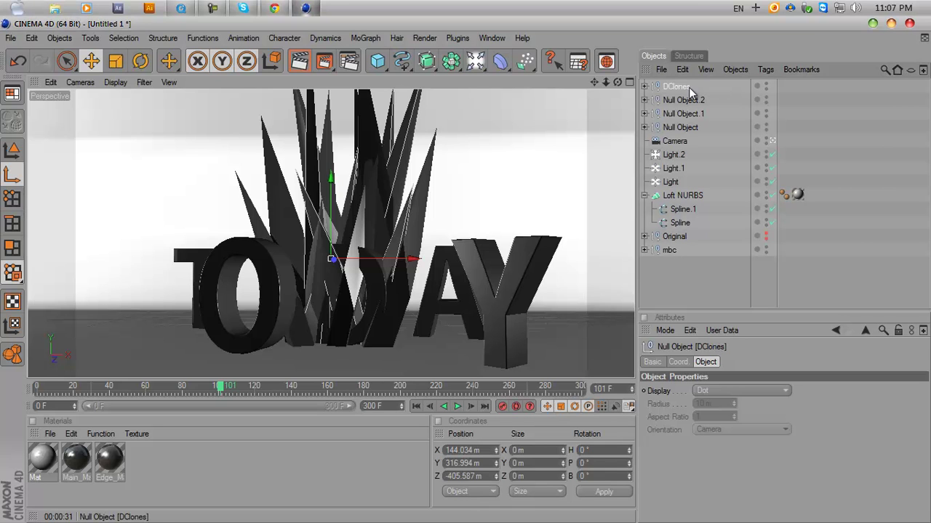
Set the mode of the cloner inside the DClones group to Object.
click(645, 87)
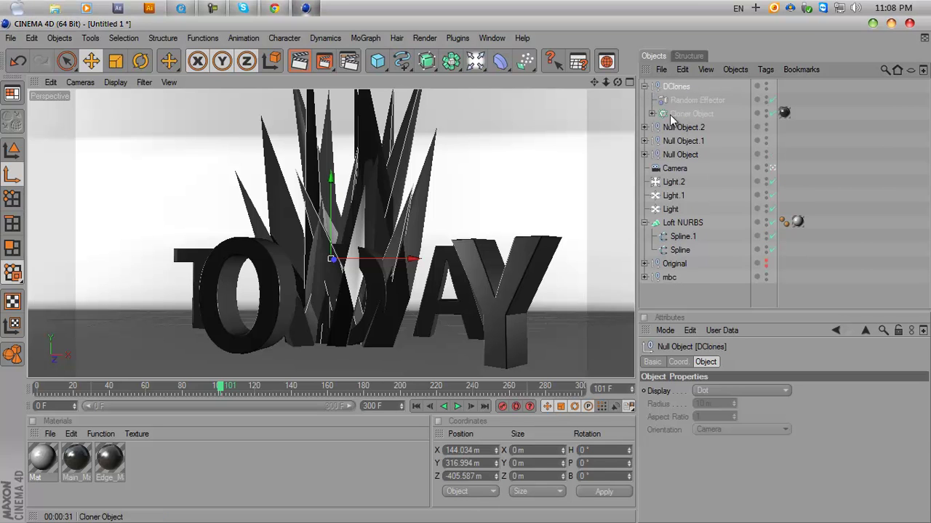
click(673, 114)
drag(696, 312, 697, 272)
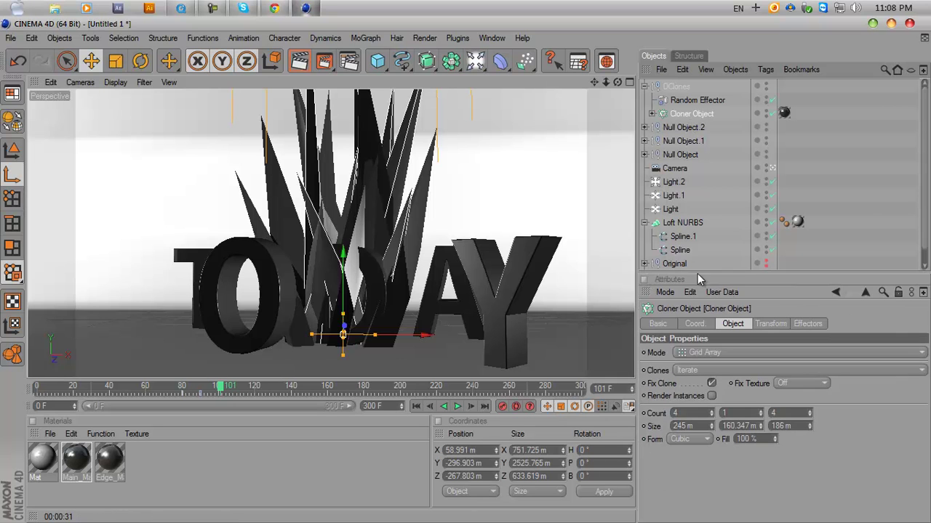
click(690, 353)
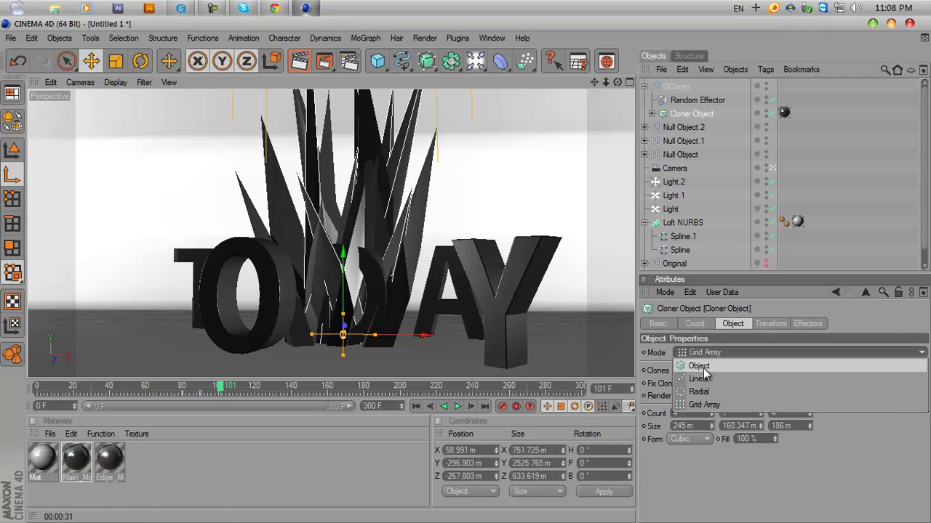
click(698, 366)
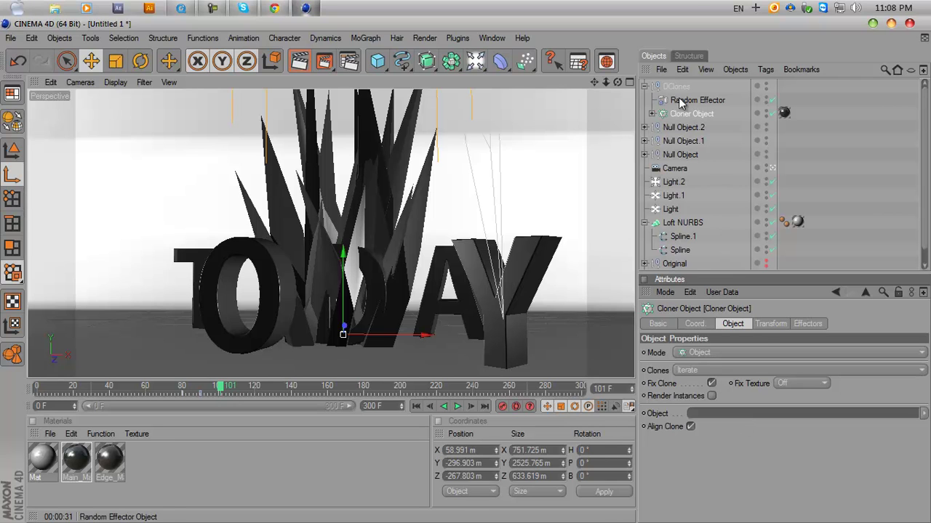
Expand the mbc group and select its letter D object.
scroll(695, 242, down, 1)
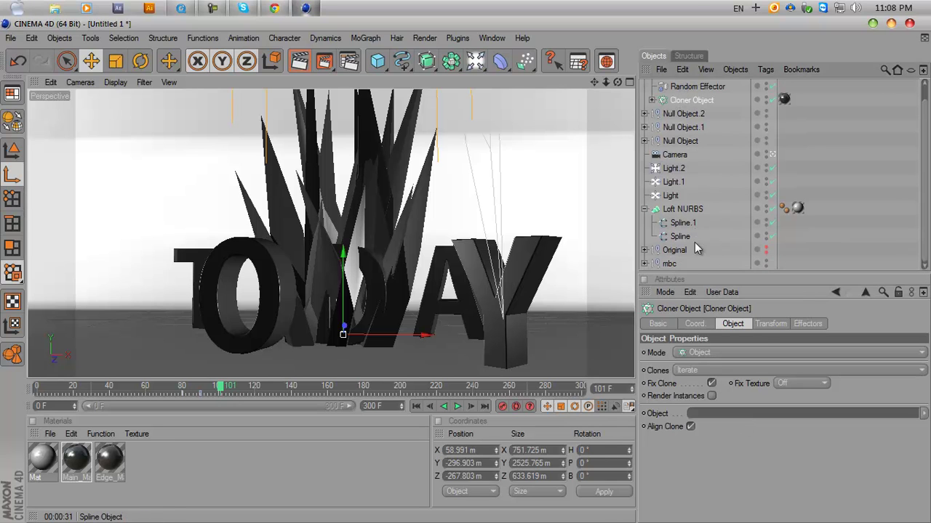
click(645, 250)
scroll(670, 245, down, 3)
click(644, 182)
scroll(654, 189, up, 5)
click(654, 266)
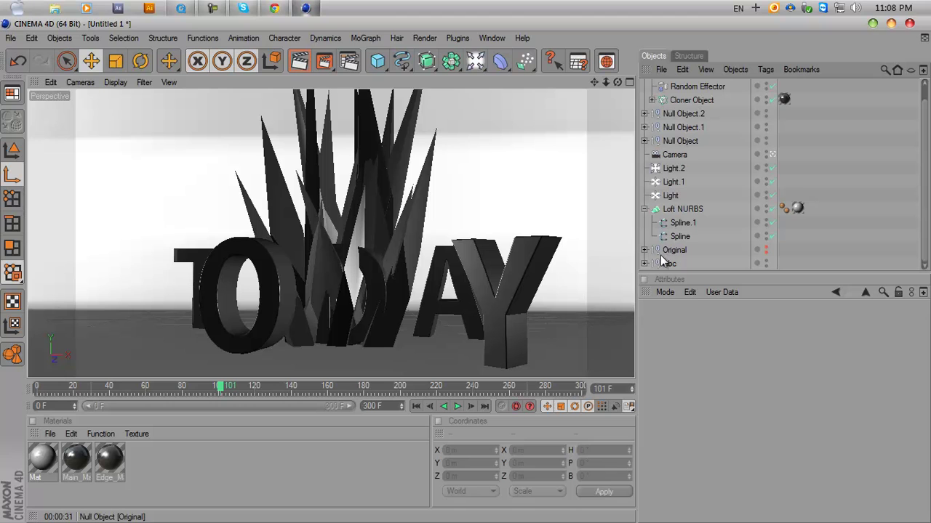
click(644, 263)
scroll(676, 259, down, 3)
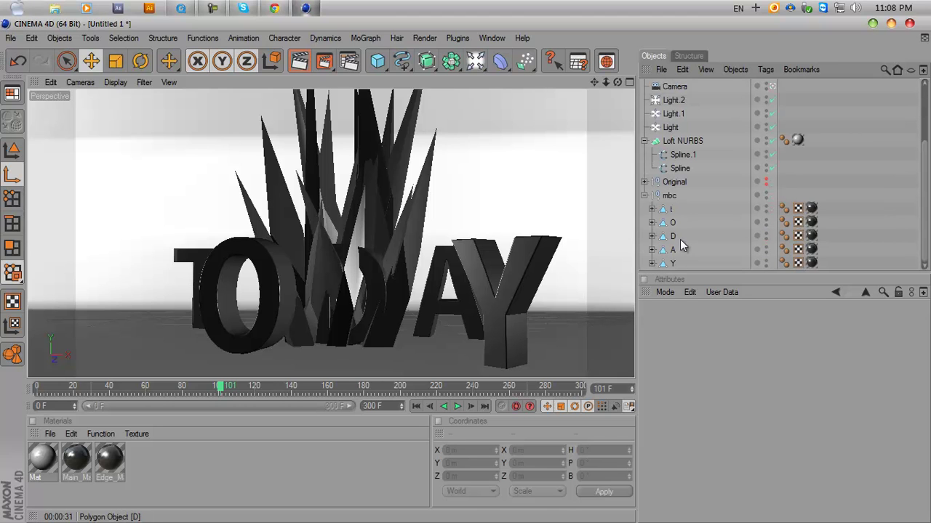
click(672, 236)
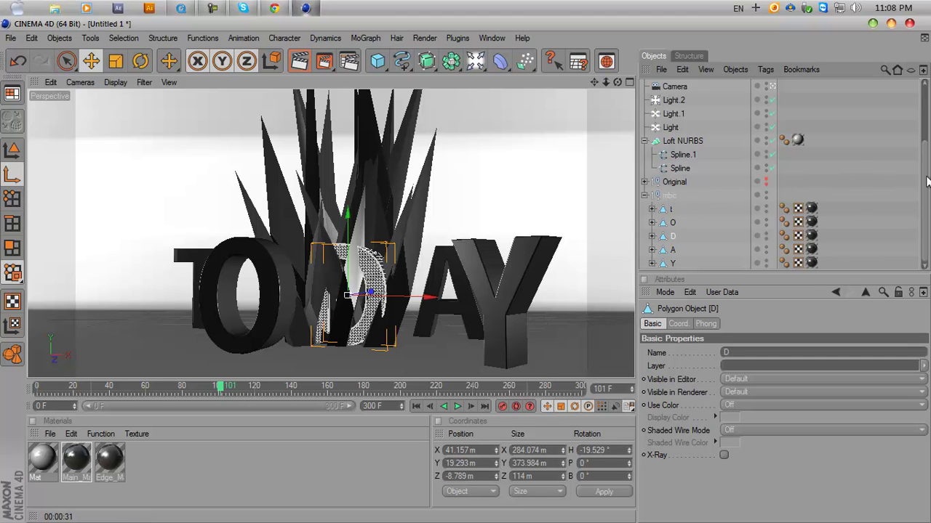
Assign the letter D from the mbc group as the Object of DClones' cloner.
drag(803, 274, 803, 349)
scroll(692, 109, up, 1)
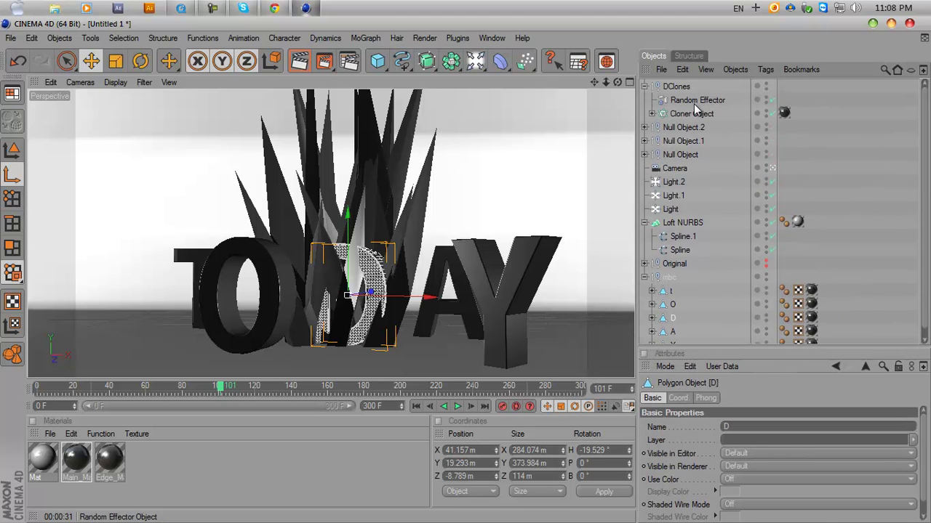
click(691, 114)
scroll(743, 237, down, 1)
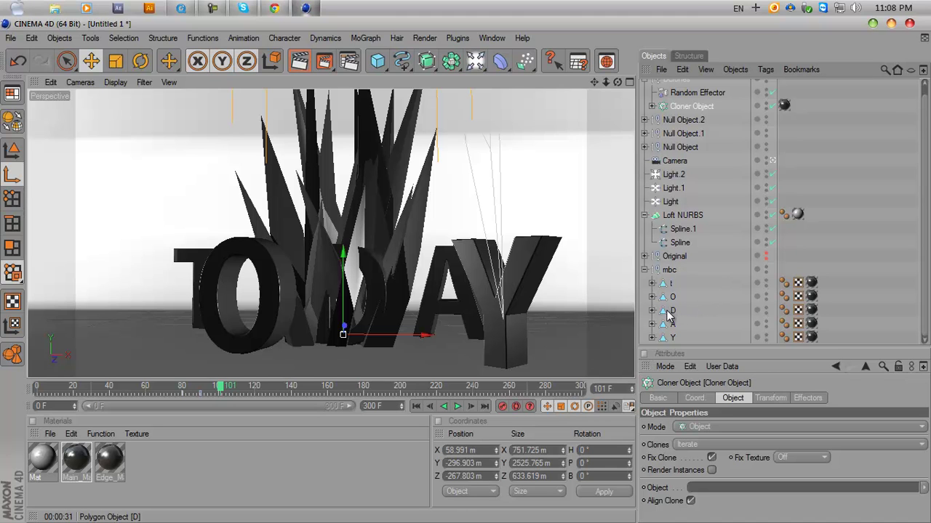
drag(665, 314, 696, 495)
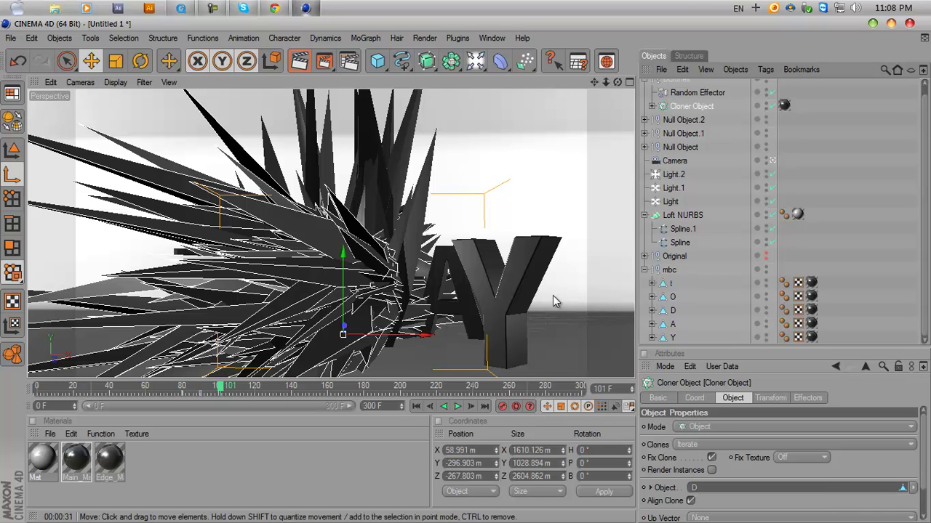
Collapse the mbc group, reselect DClones' cloner, and enlarge the area showing its attributes.
click(641, 271)
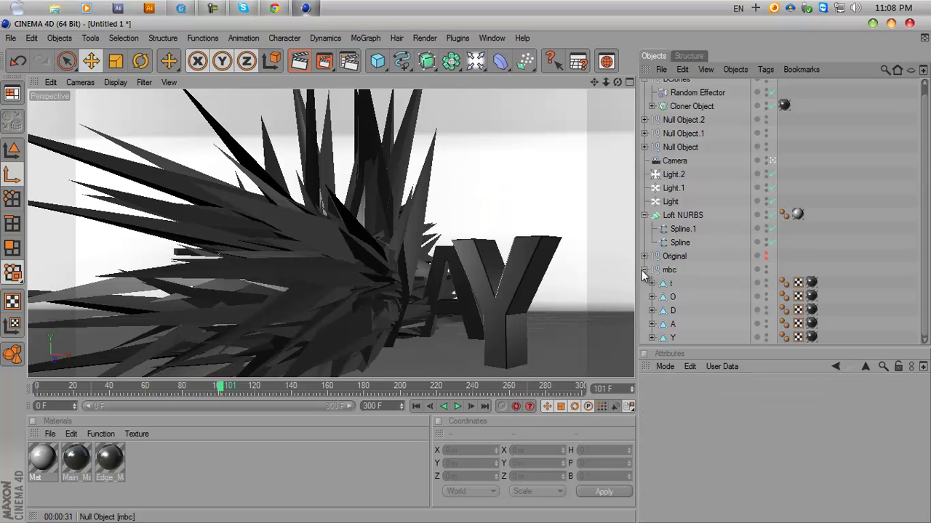
click(643, 271)
click(679, 113)
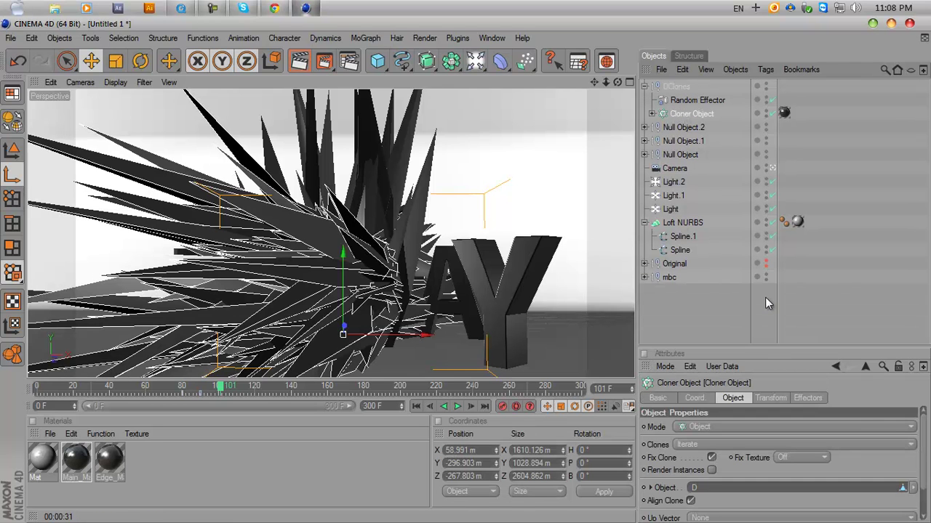
drag(766, 344, 762, 220)
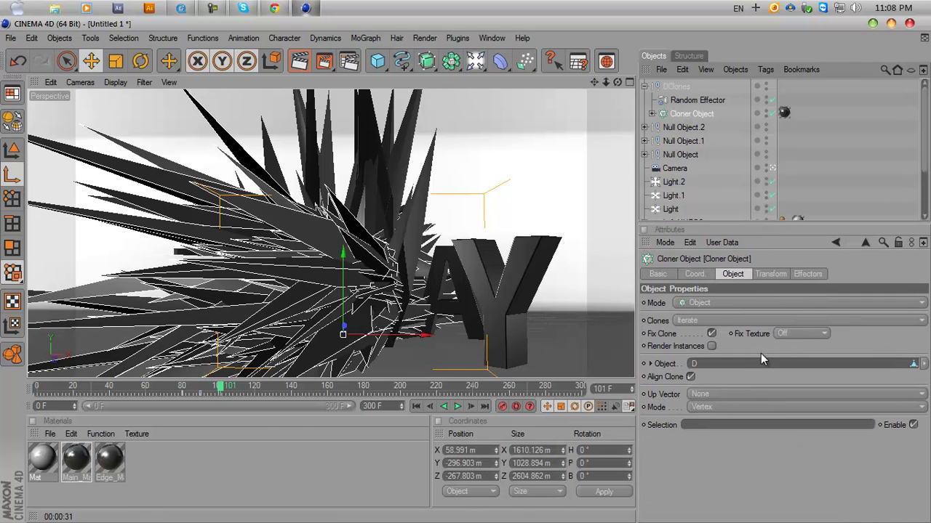
Try the Edge distribution for the clones on letter D and check the cloner's transform settings.
click(695, 407)
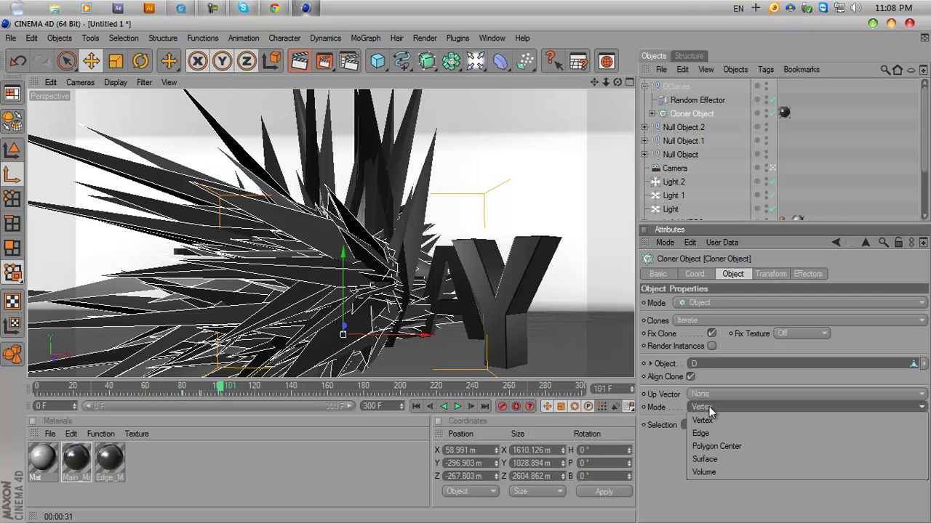
click(715, 434)
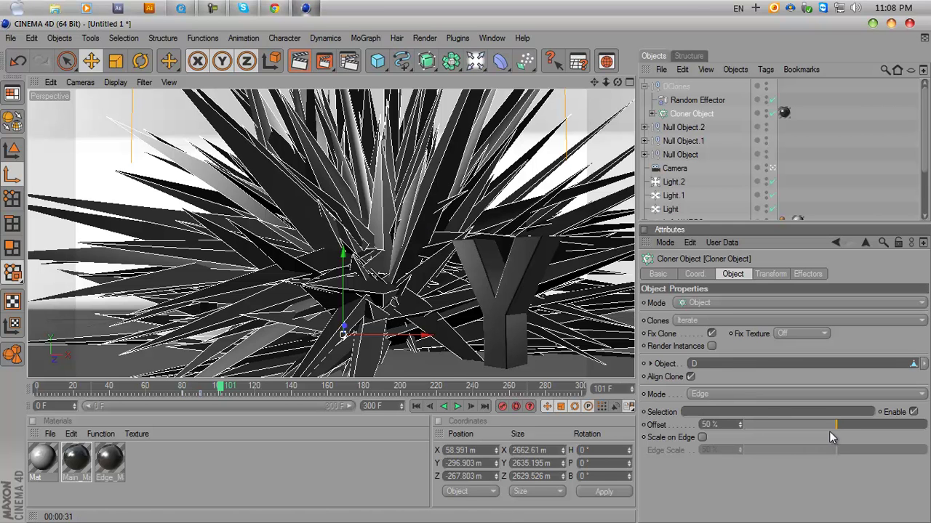
click(773, 274)
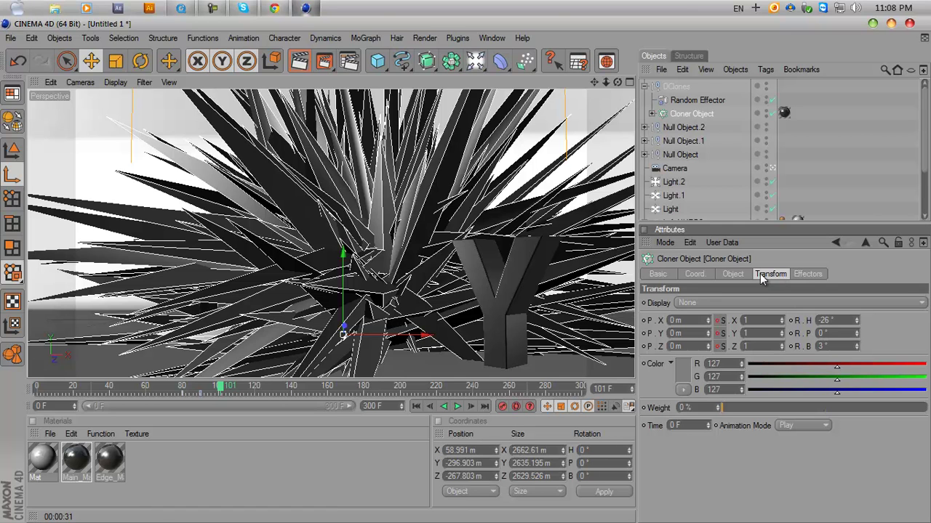
click(692, 114)
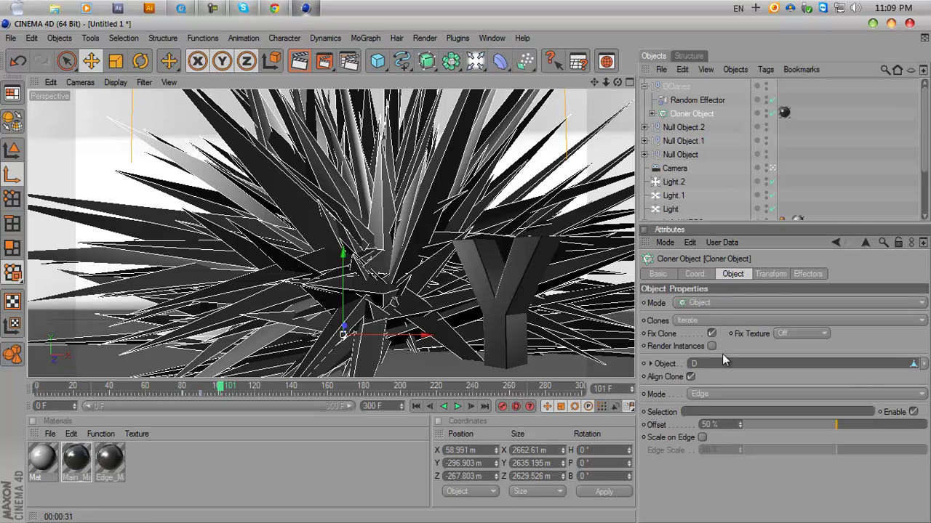
Distribute DClones' clones over the letter's Surface and set their transform rotation to H -52°, P -18°, and B 54°.
click(709, 396)
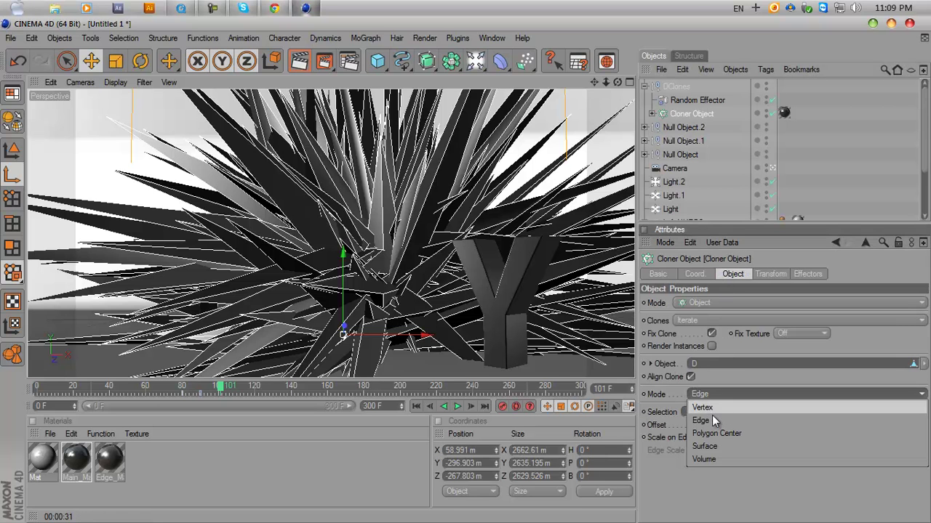
click(705, 446)
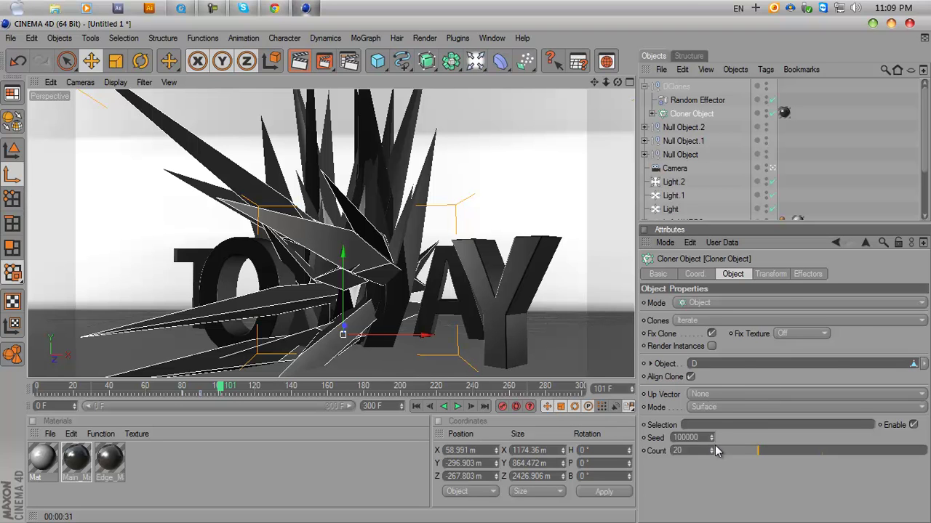
click(774, 274)
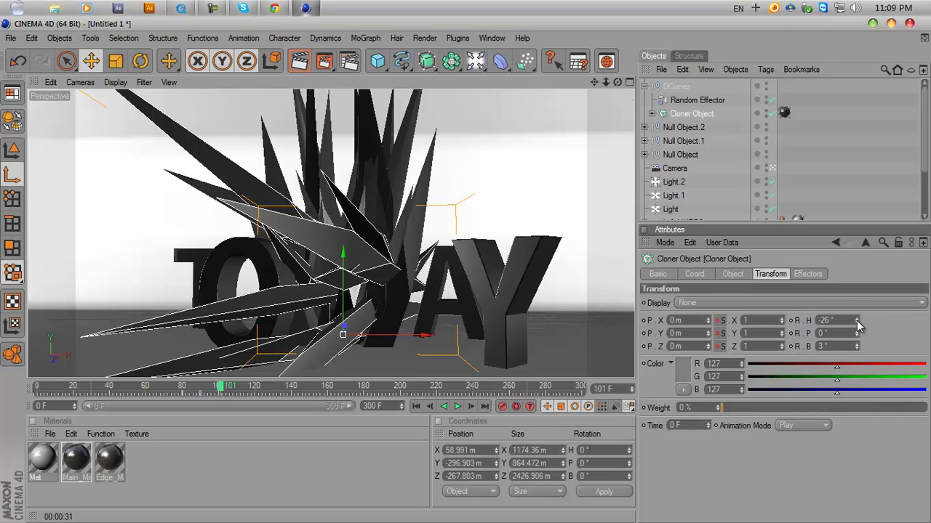
drag(857, 325, 857, 347)
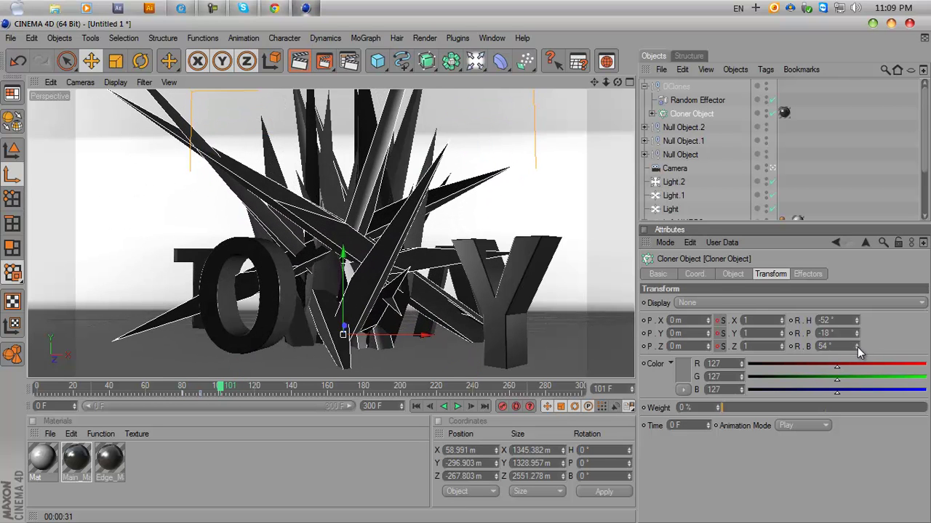
Disable Rotation in DClones' Random Effector, and toggle its Scale off and back on.
click(733, 274)
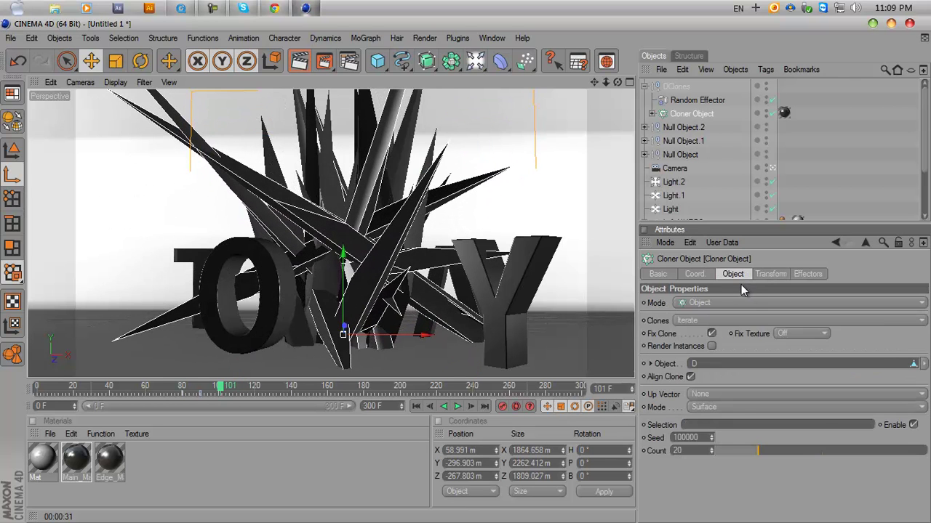
click(807, 274)
click(695, 101)
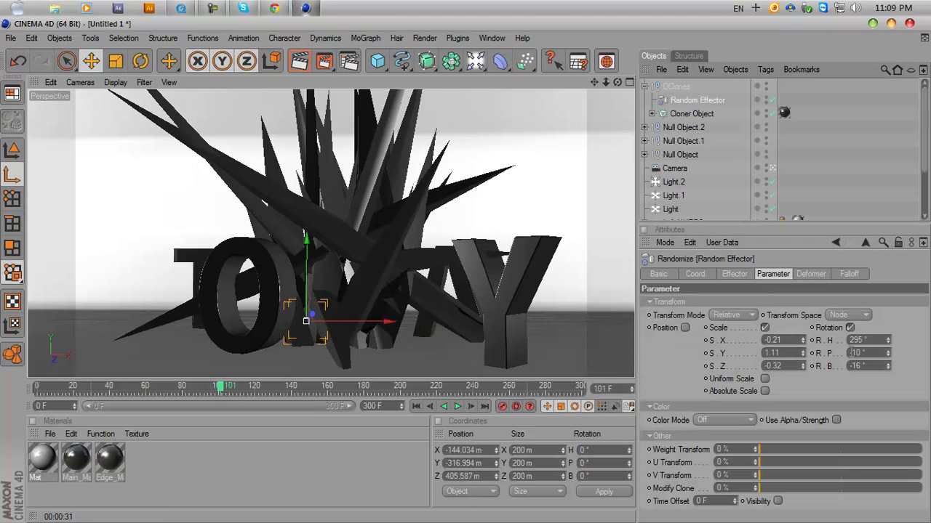
click(766, 328)
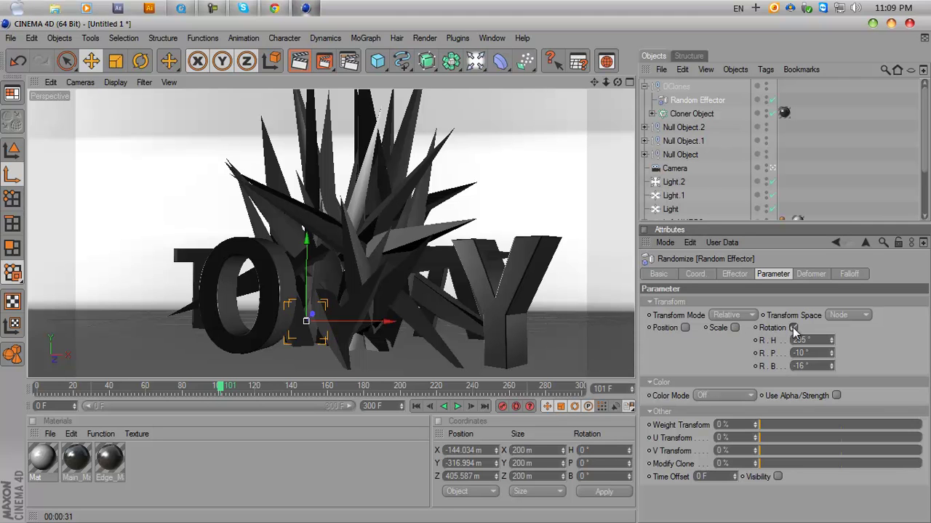
click(793, 328)
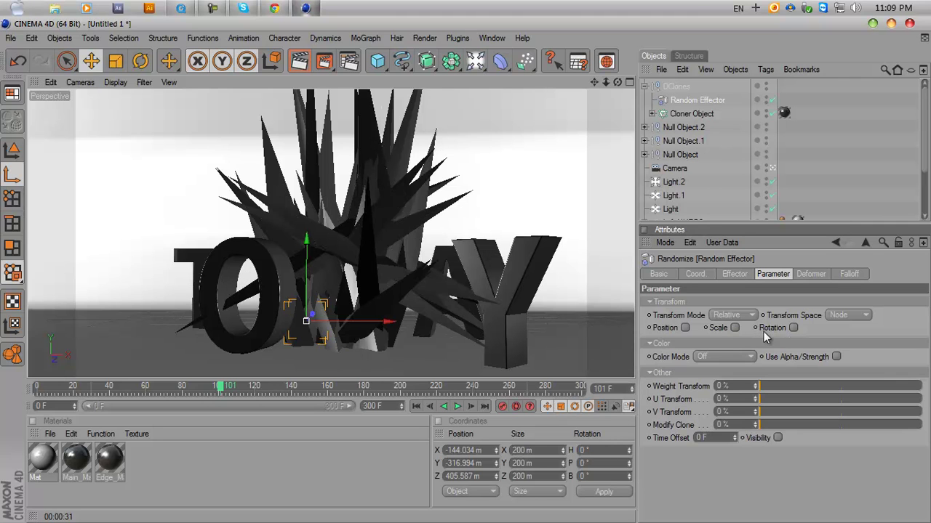
click(734, 328)
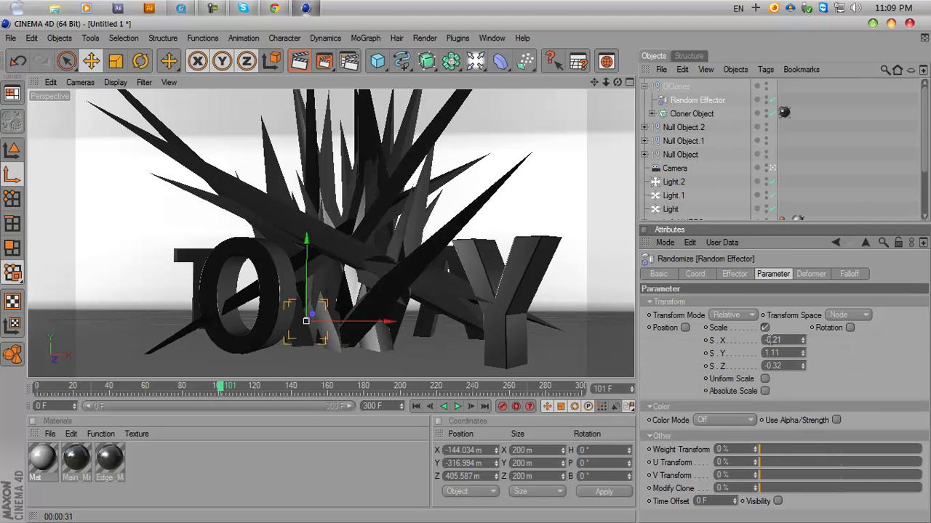
Change the distribution of DClones' cloner on letter D to Volume.
click(687, 114)
click(732, 274)
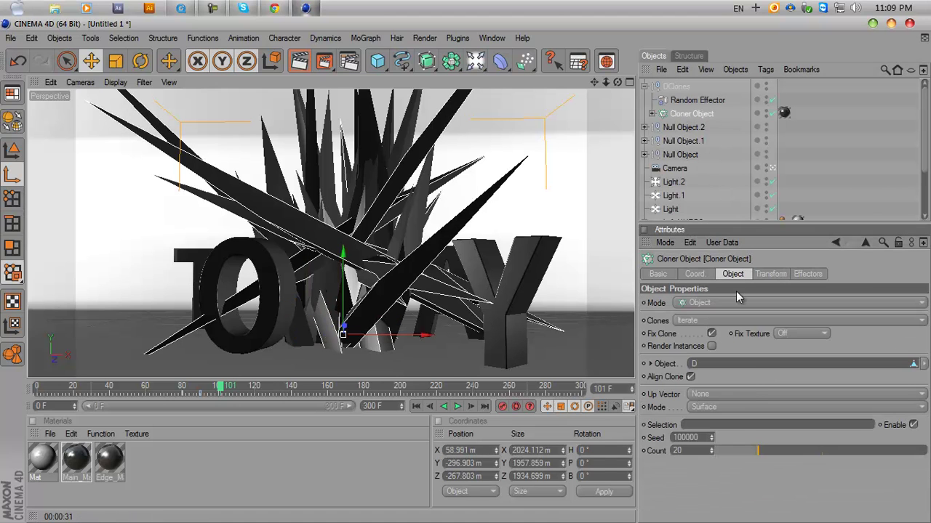
click(736, 406)
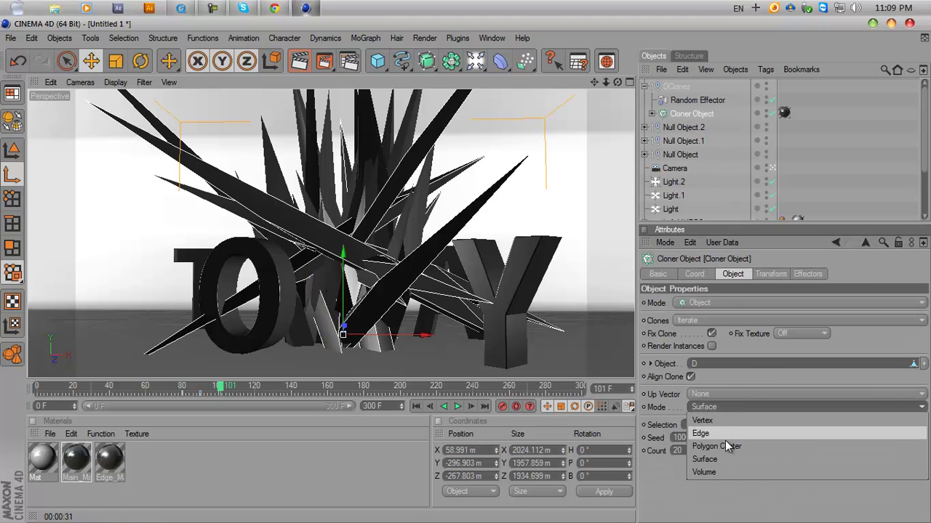
click(721, 469)
scroll(449, 234, down, 3)
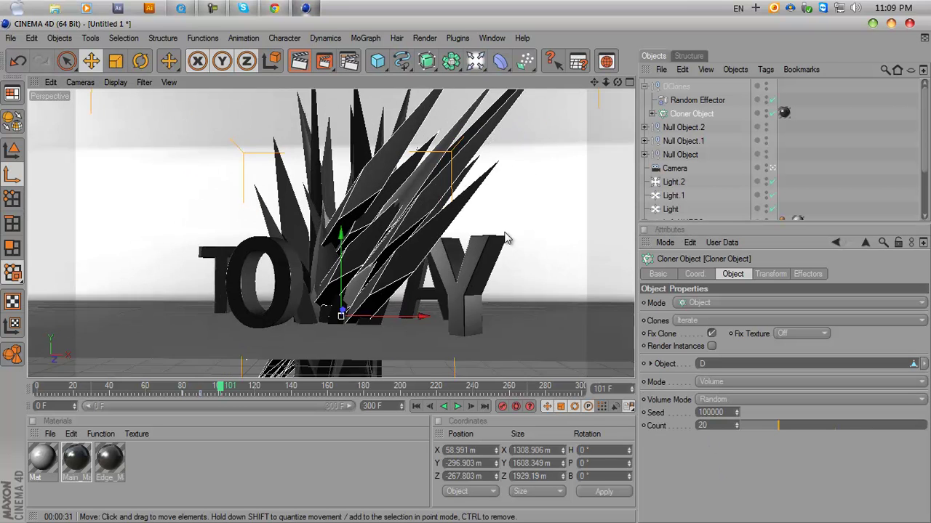
scroll(504, 241, up, 5)
scroll(508, 244, down, 3)
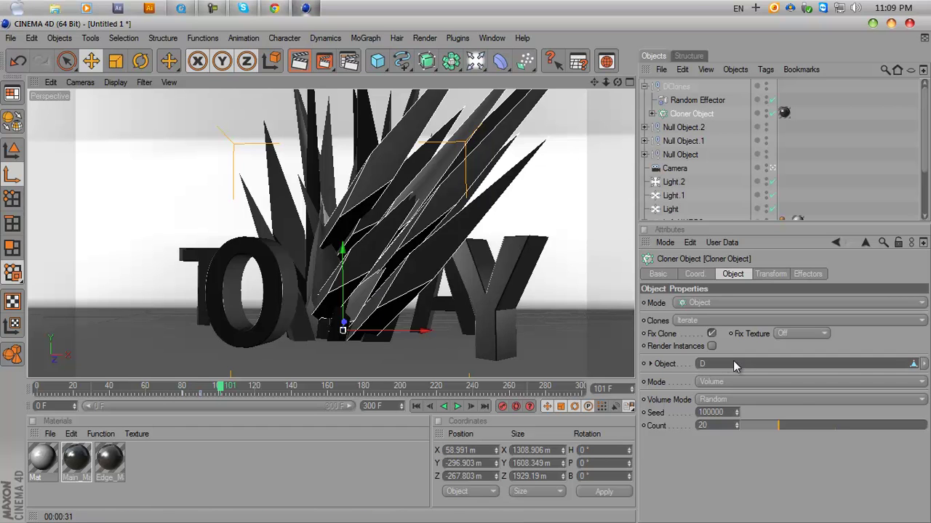
Set the Seed of the letter D cloner's Volume distribution to 99994.
click(737, 411)
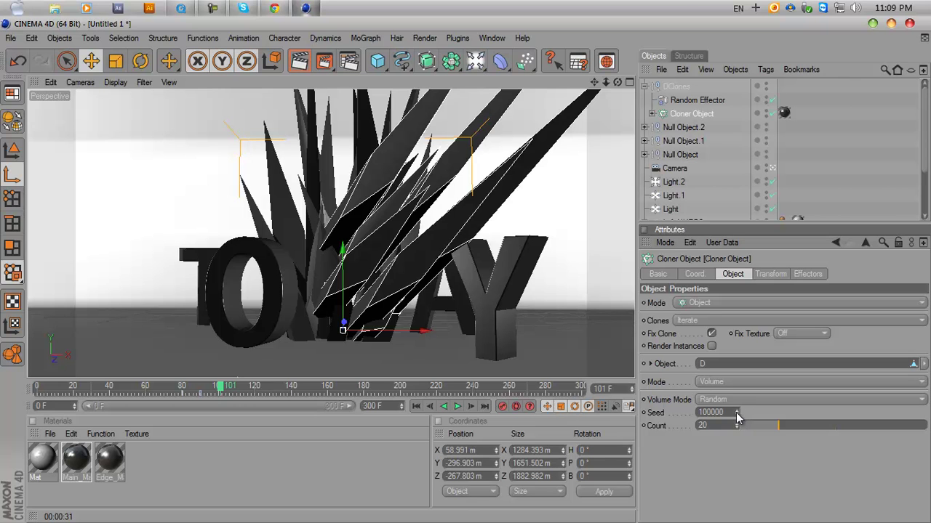
click(736, 414)
click(736, 415)
click(737, 416)
click(737, 416)
click(737, 415)
click(737, 416)
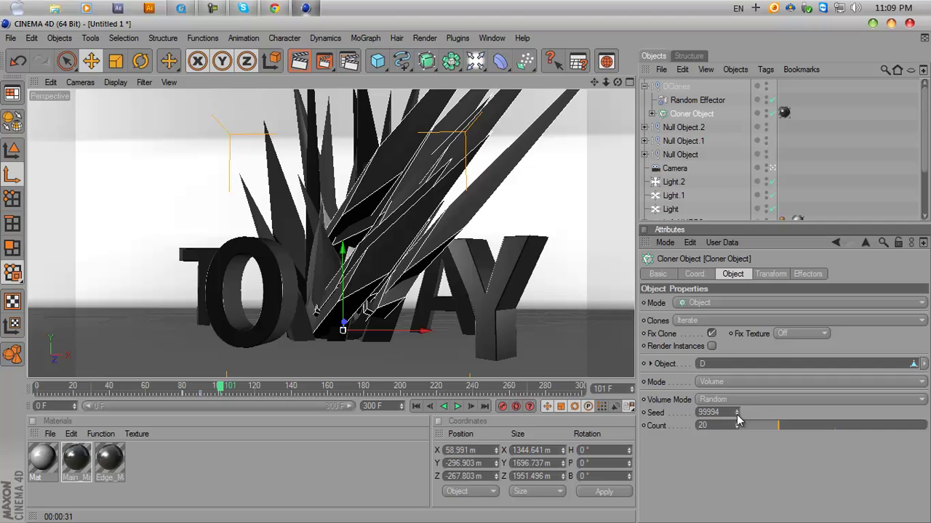
Enable Rotation in DClones' Random Effector and set it to H 282°, P 18°, and B -16°.
click(694, 101)
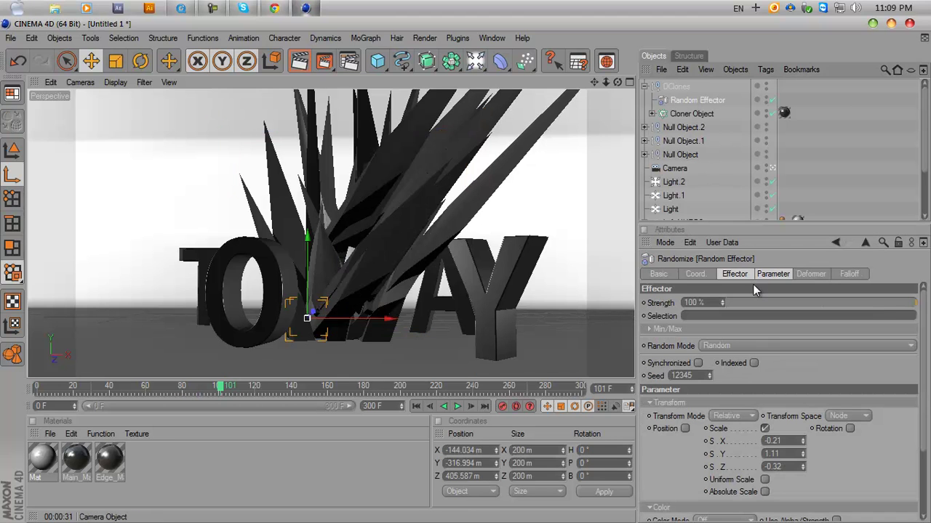
click(772, 274)
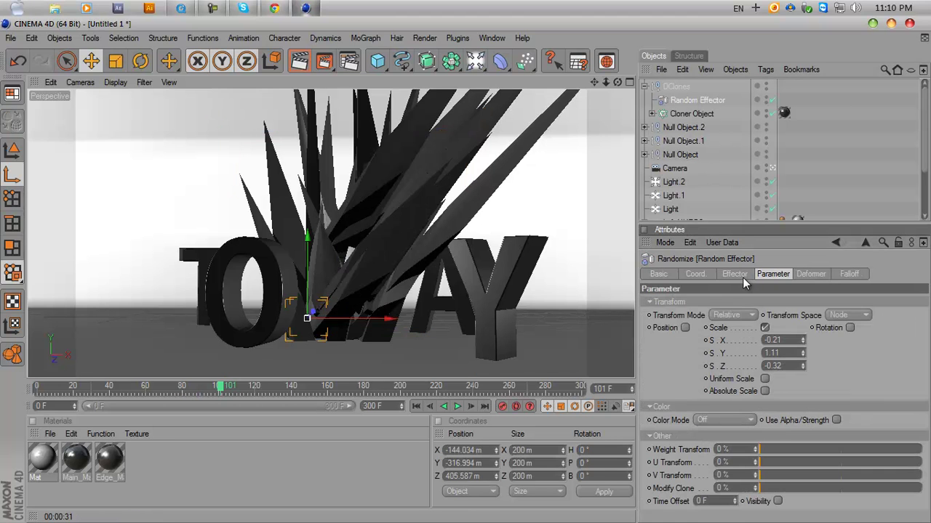
click(849, 328)
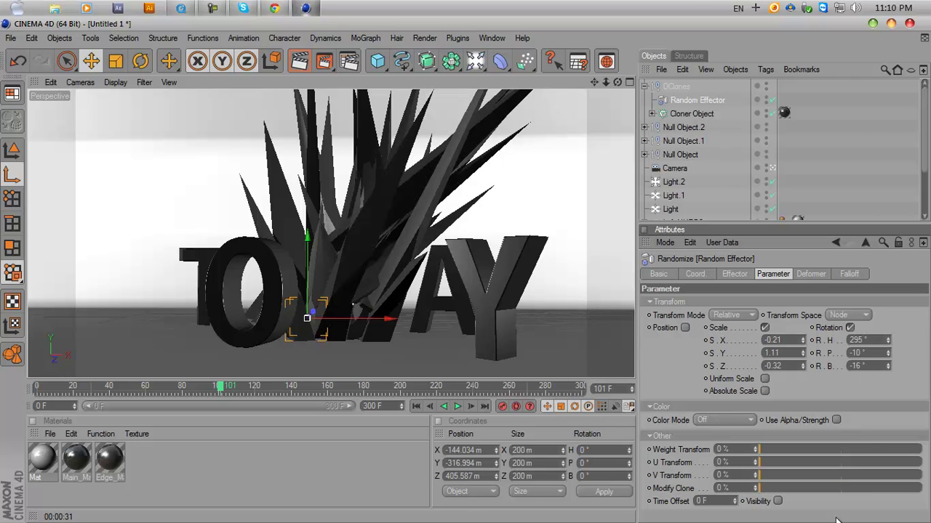
drag(888, 341, 891, 354)
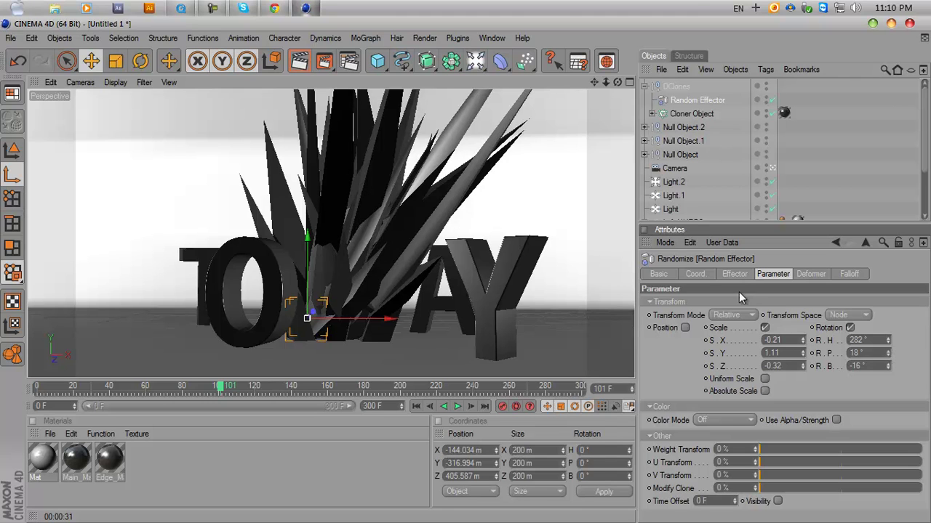
Toggle the Random Effector's Scale off and on, enable Uniform Scale, and set Scale to 0.16.
click(765, 328)
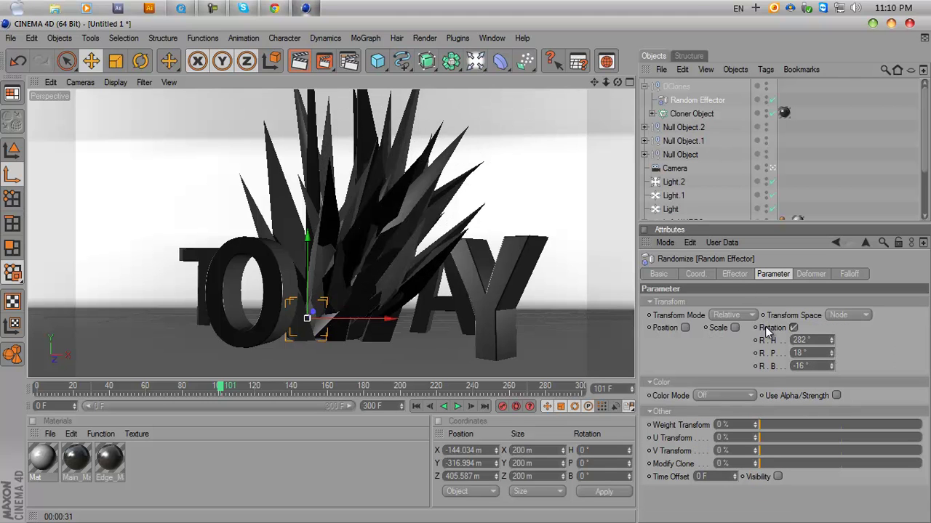
click(735, 327)
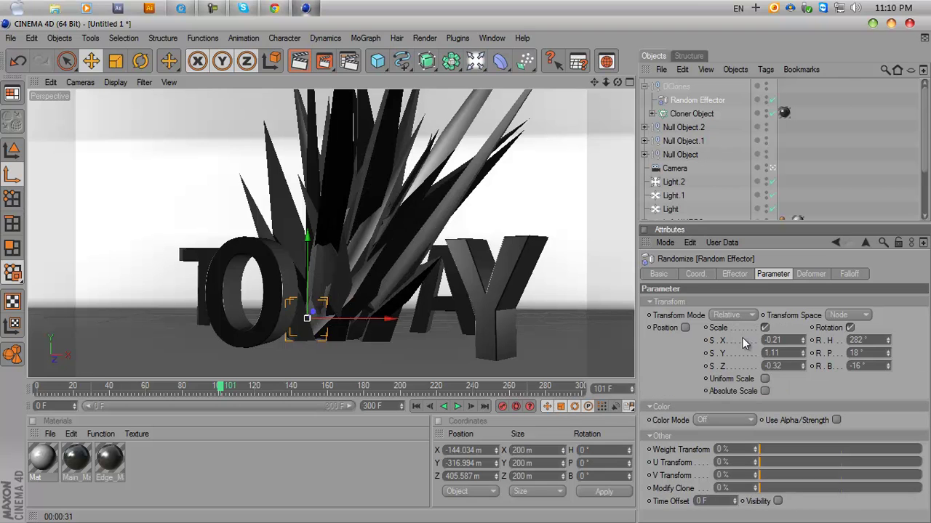
click(764, 379)
mouse_move(805, 341)
mouse_down()
mouse_move(799, 333)
mouse_move(803, 346)
mouse_up()
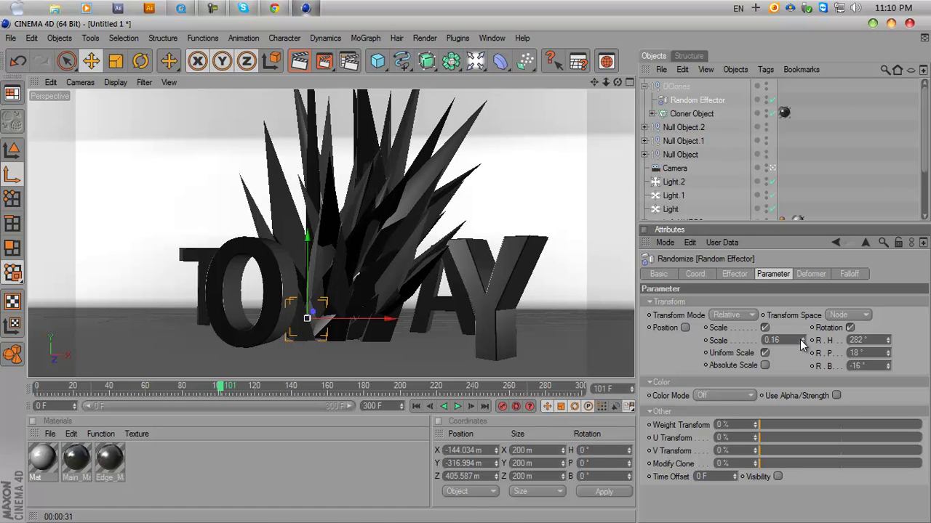
click(803, 195)
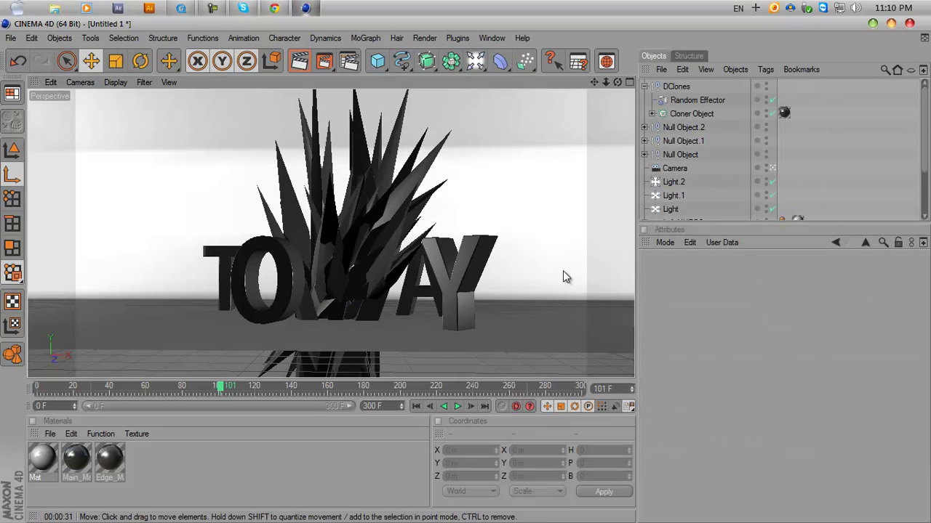
At frame 94, shift the letter Y's axis, then move the letter away from the A to about X 523 m, Z -476 m.
scroll(465, 270, up, 3)
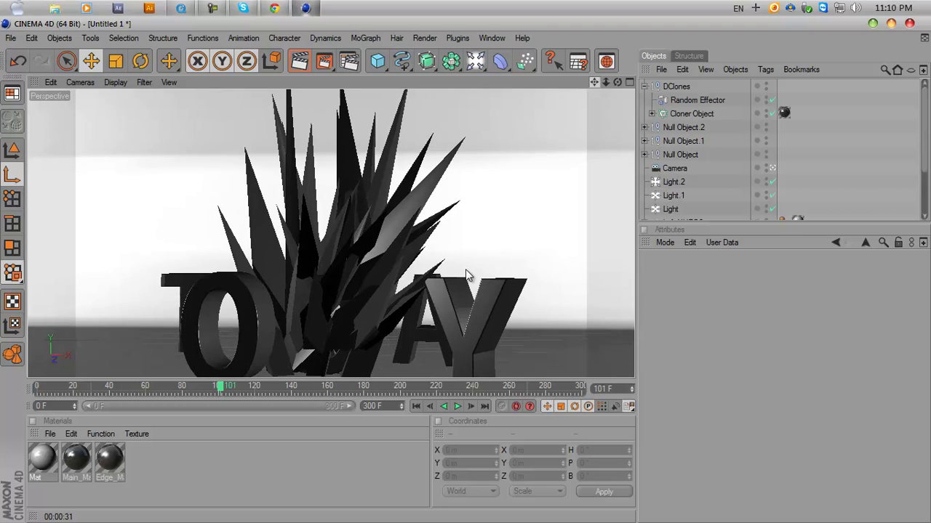
mouse_move(223, 388)
mouse_down()
mouse_move(168, 391)
mouse_move(227, 391)
mouse_move(177, 389)
mouse_move(208, 390)
mouse_up()
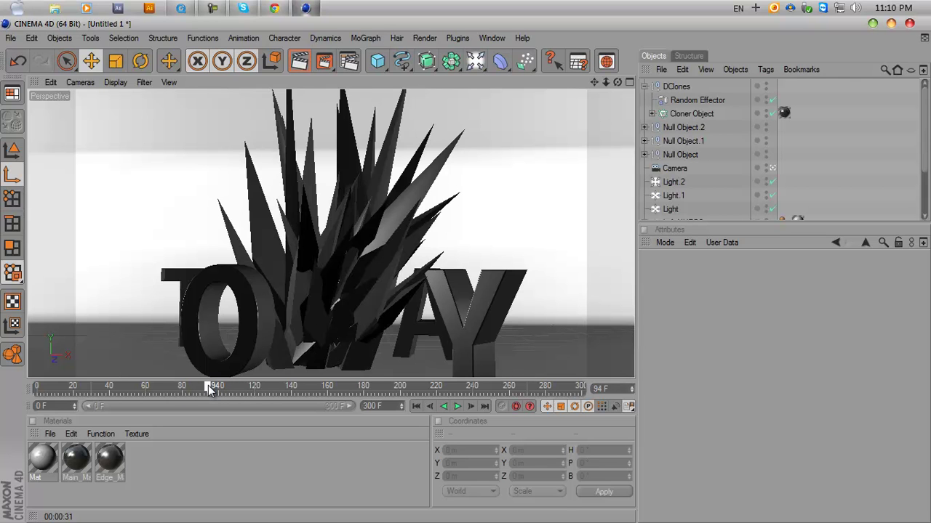
scroll(461, 243, down, 2)
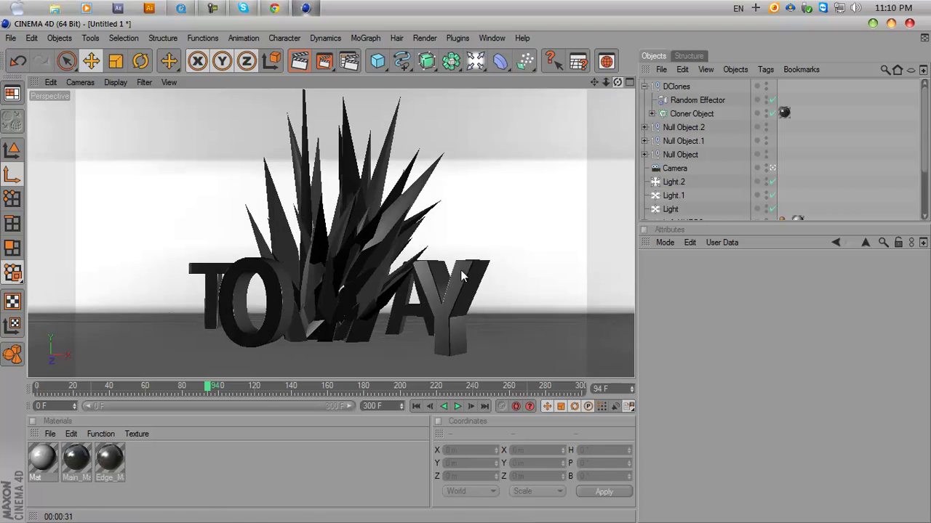
mouse_move(617, 82)
mouse_down()
mouse_move(585, 85)
mouse_move(617, 85)
mouse_move(615, 93)
mouse_up()
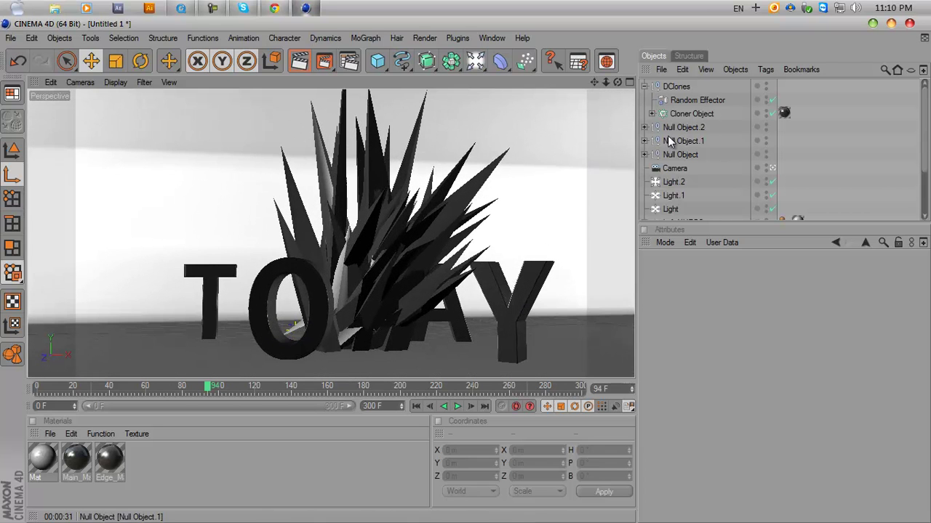
scroll(741, 192, down, 3)
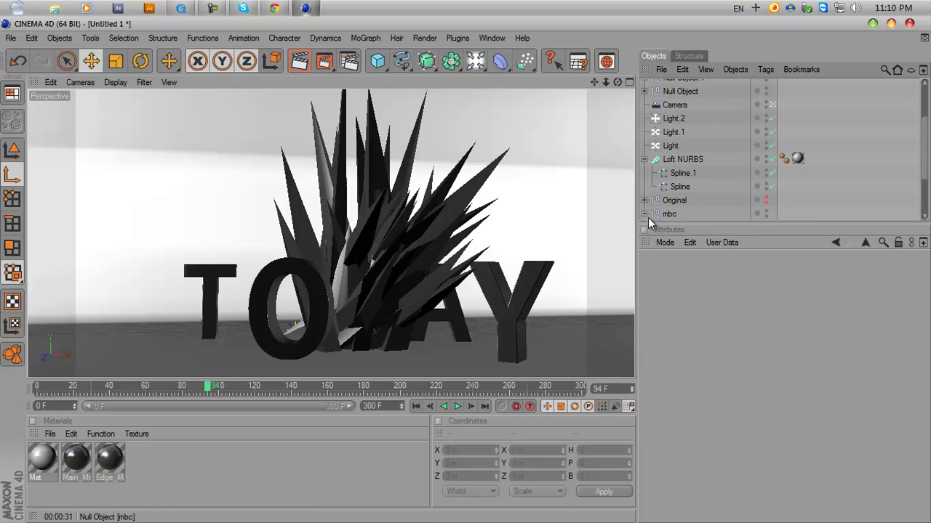
scroll(650, 217, down, 3)
click(673, 213)
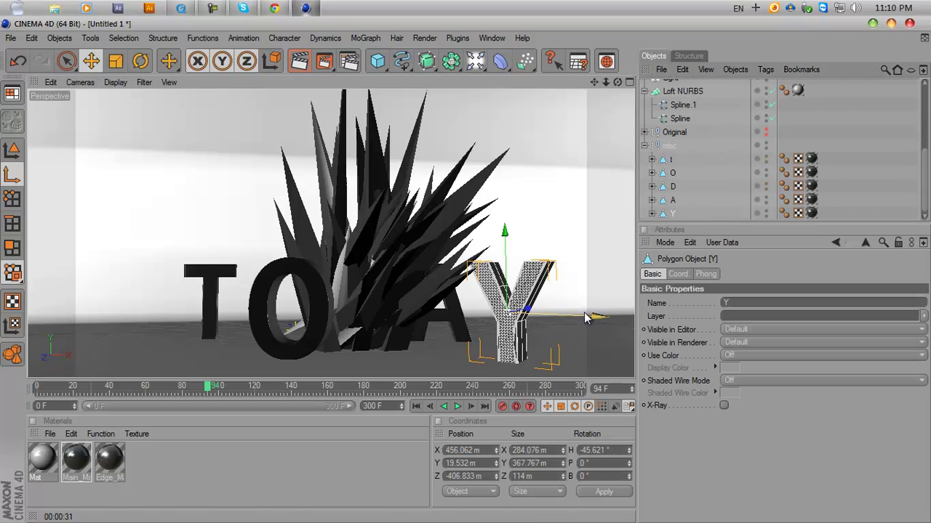
drag(469, 273, 474, 276)
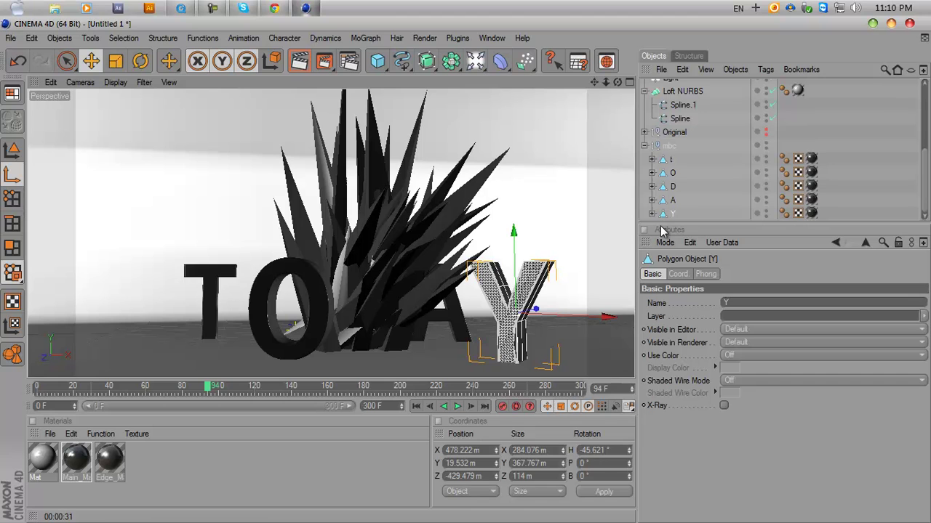
click(12, 151)
drag(557, 319, 576, 317)
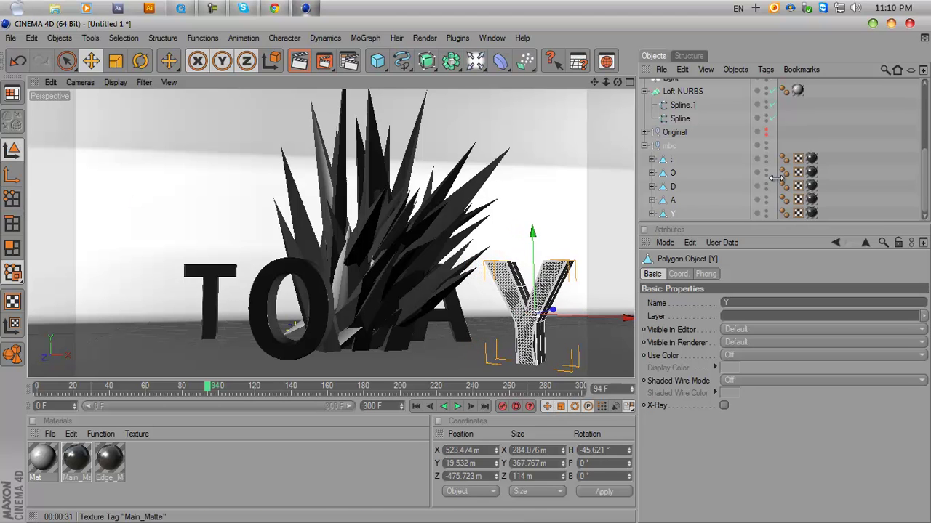
Collapse the open hierarchies and group DClones, Null Object.2, Null Object.1, and Null Object under one null.
click(648, 158)
click(645, 145)
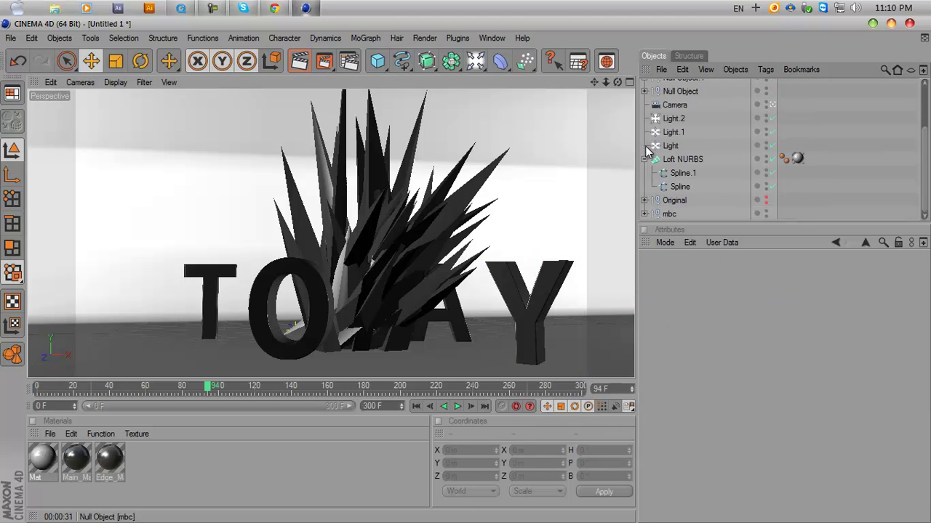
scroll(690, 152, up, 2)
scroll(735, 156, up, 2)
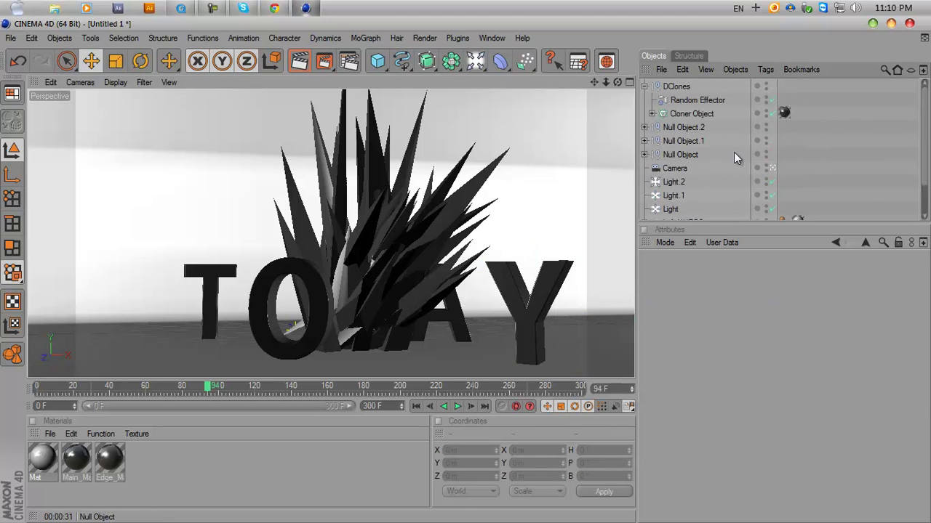
click(644, 86)
click(674, 129)
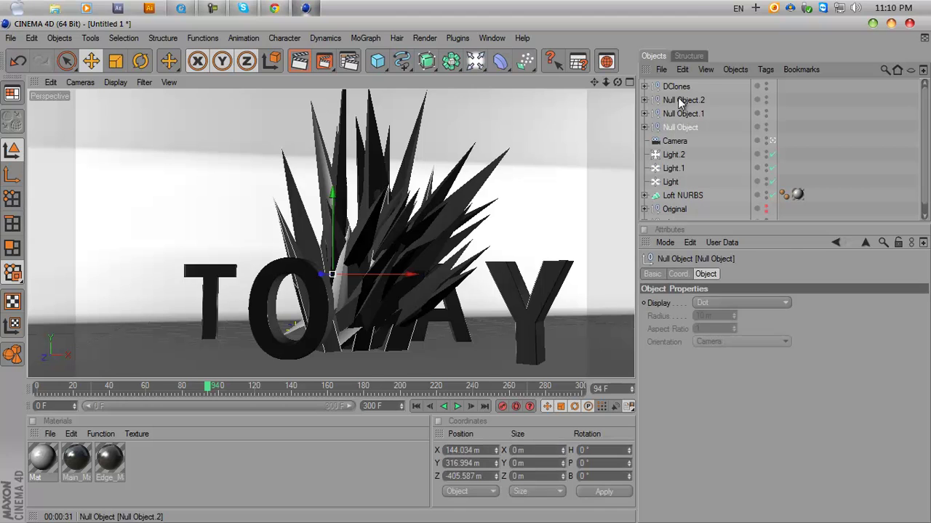
shift+click(677, 100)
shift+click(669, 86)
shift+click(654, 114)
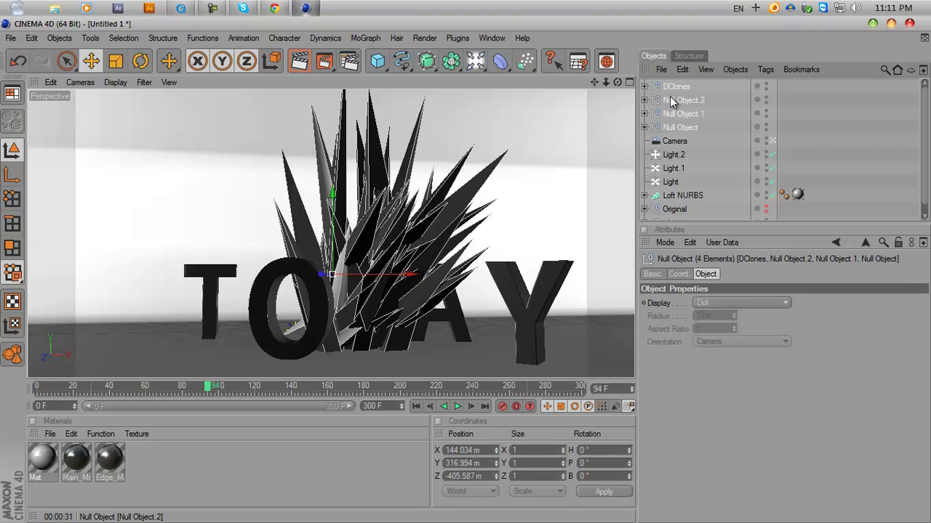
key(alt+g)
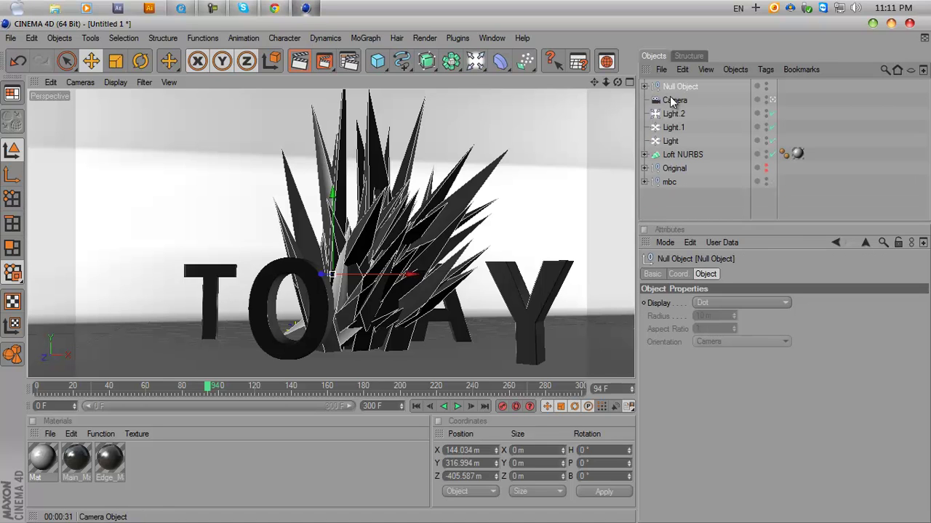
Rename the new group null as Spikes and deselect it.
double_click(681, 87)
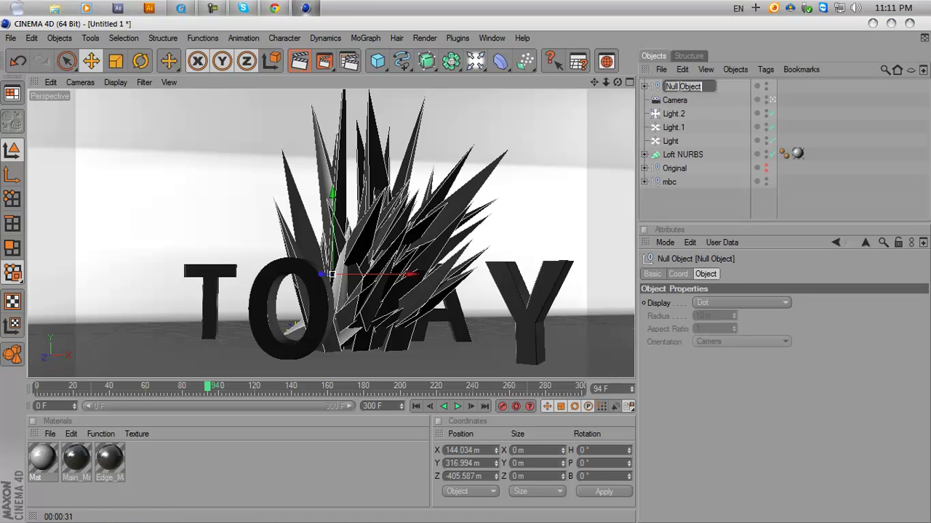
text(Spikes)
key(Return)
click(663, 211)
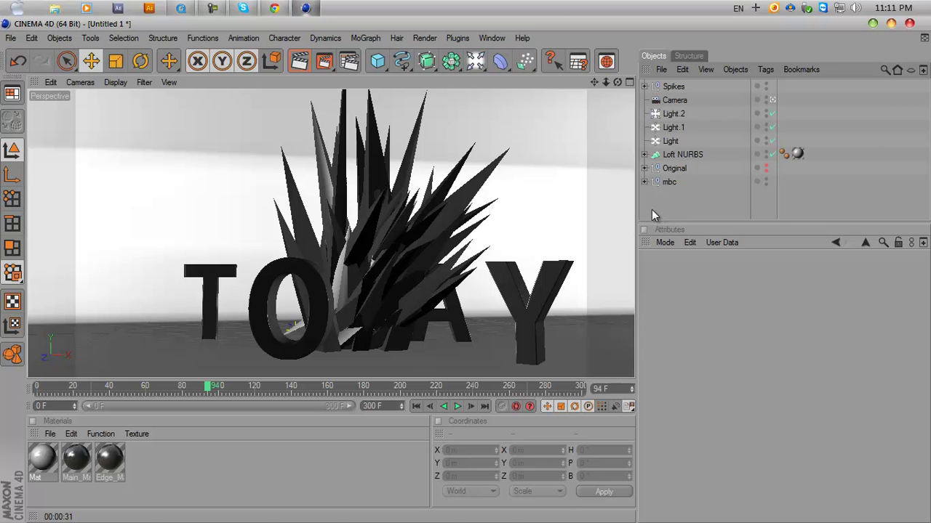
click(274, 8)
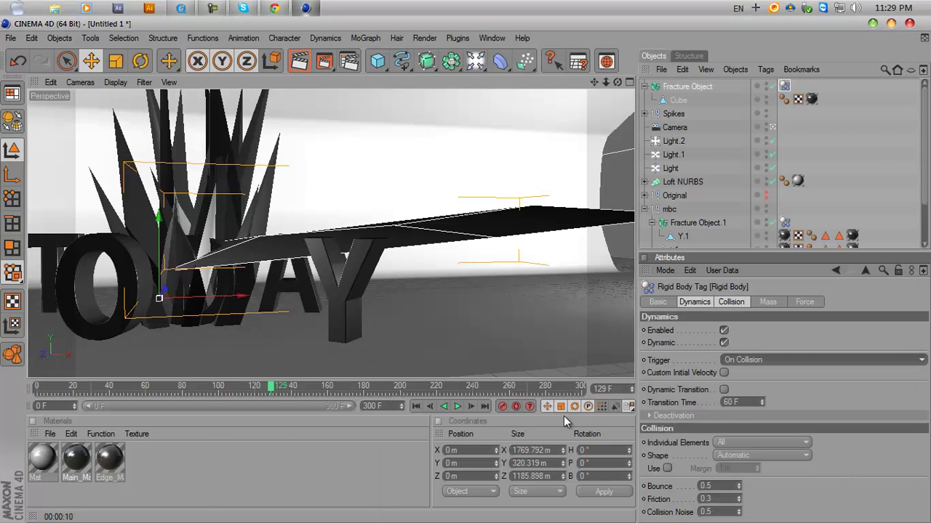
Check the Mass and Force settings of the Rigid Body tag on the cube's Fracture Object.
click(767, 301)
click(798, 300)
click(771, 302)
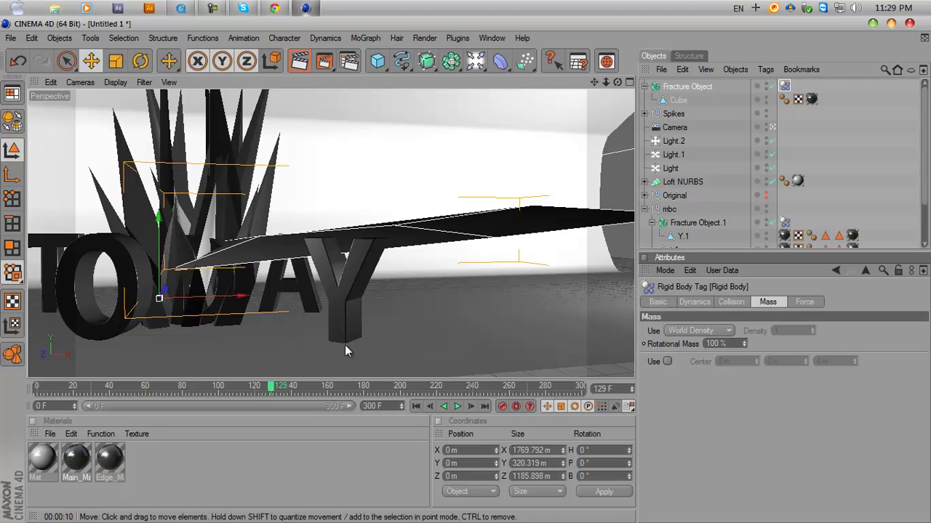
Examine the cube spike's Fracture Object and the letter Y's Fracture Object.1 against each other around frames 119 to 121.
drag(280, 387, 256, 389)
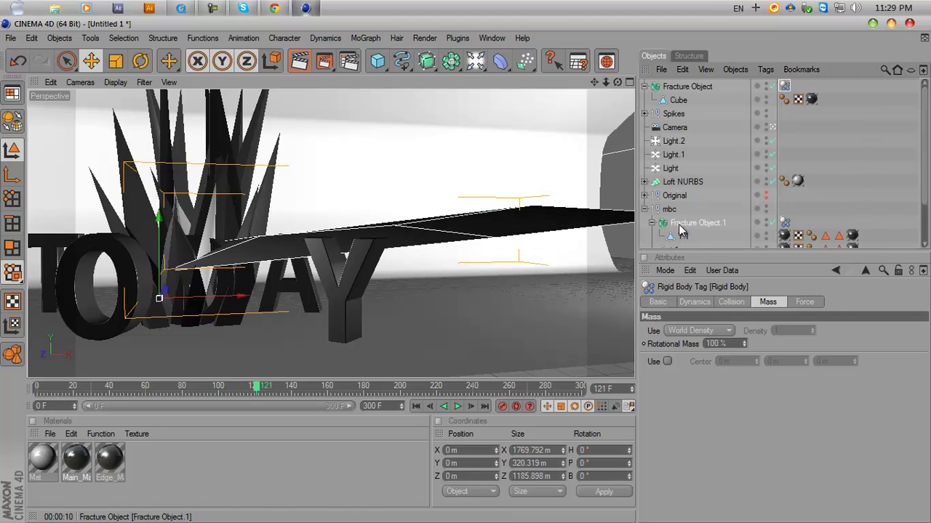
click(679, 225)
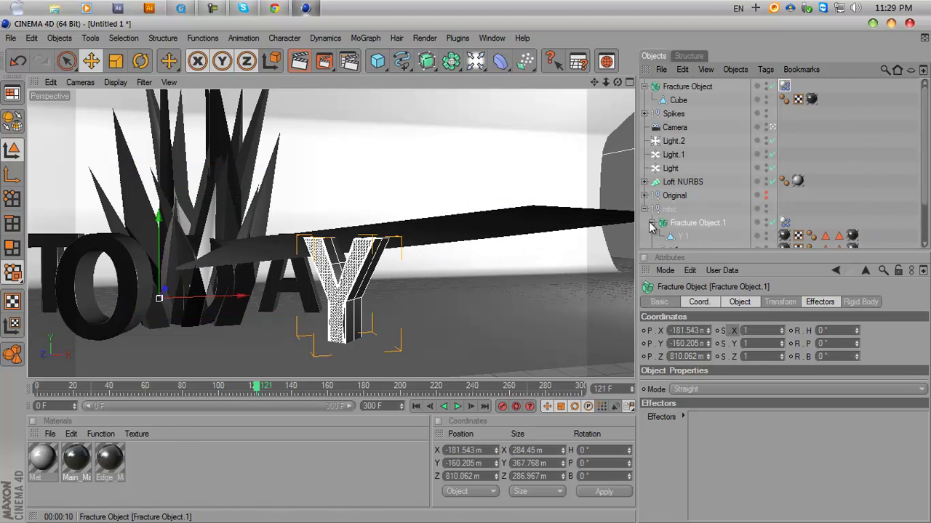
click(687, 86)
drag(617, 83, 476, 280)
mouse_move(263, 386)
mouse_down()
mouse_move(172, 386)
mouse_move(252, 389)
mouse_up()
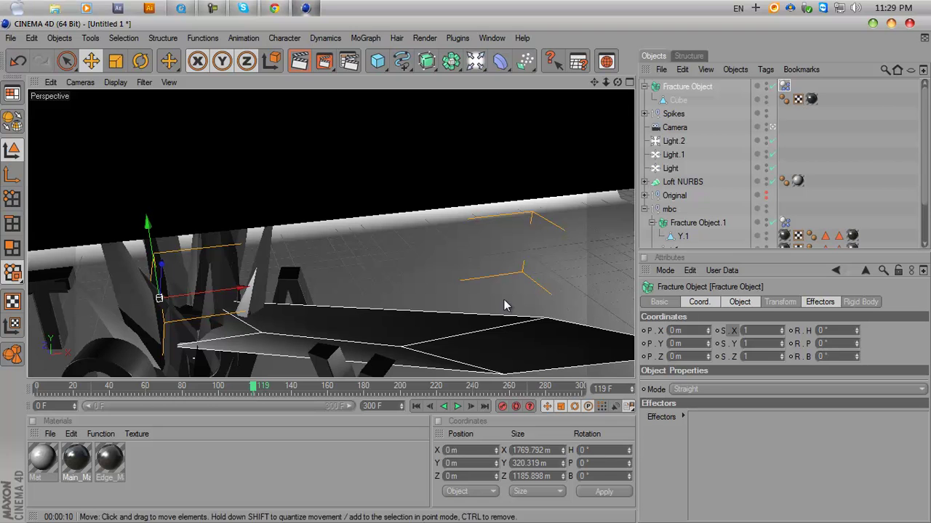
alt+drag(623, 93, 468, 266)
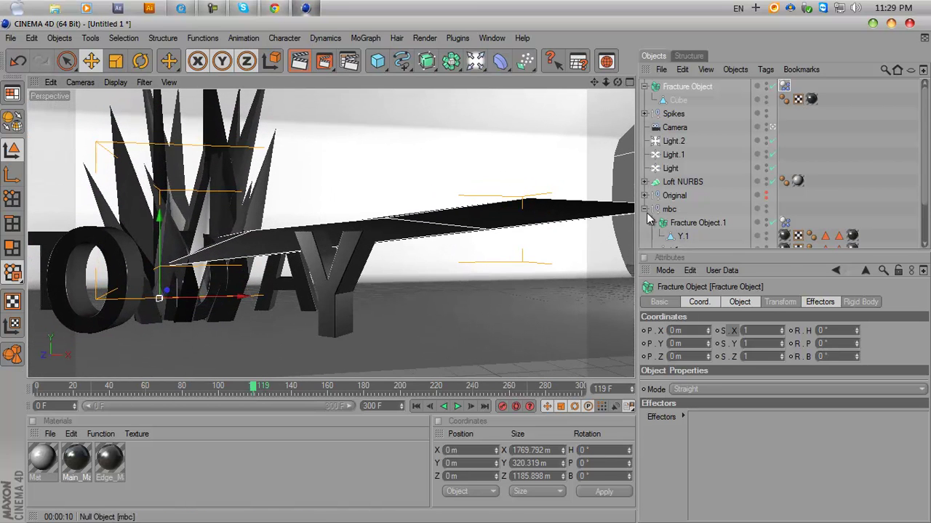
Try playing the simulation from the start with Fracture Object.1 outside the mbc group, and return the object to that group.
click(673, 223)
drag(685, 228, 677, 209)
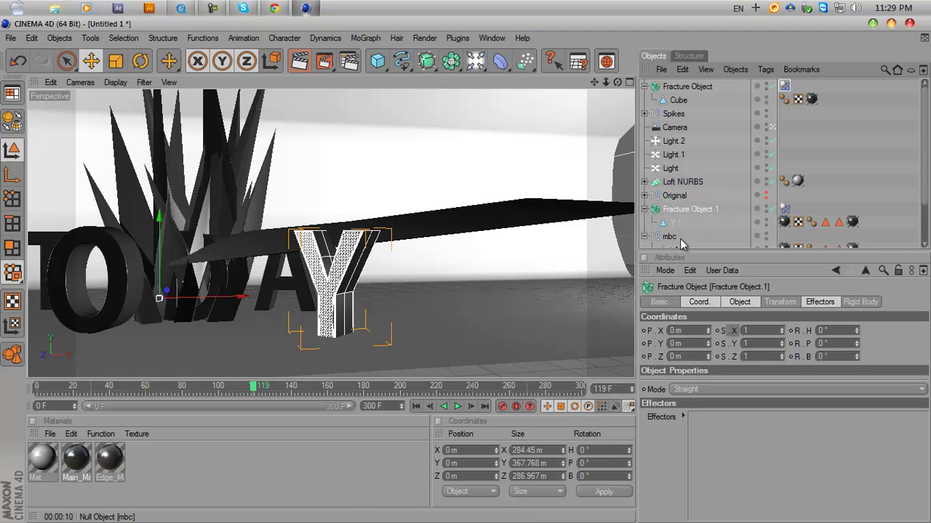
click(416, 406)
click(456, 406)
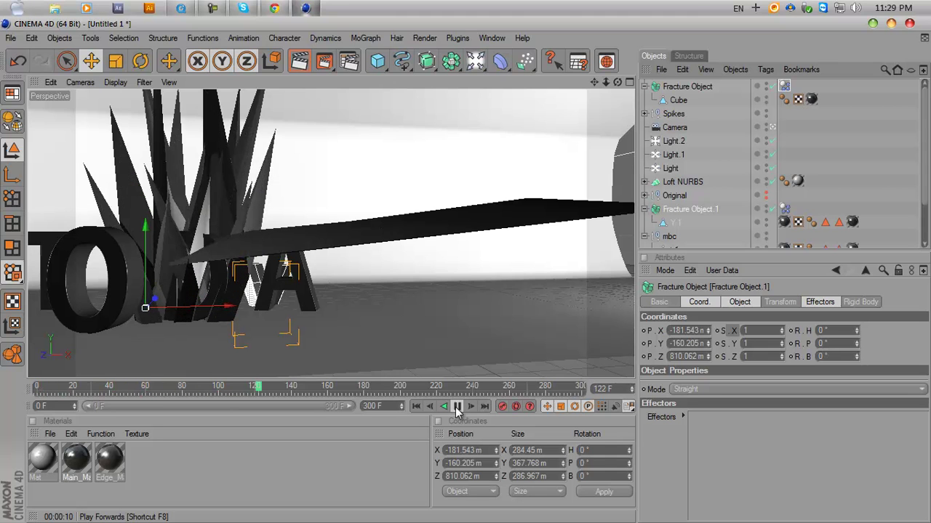
click(457, 406)
click(416, 406)
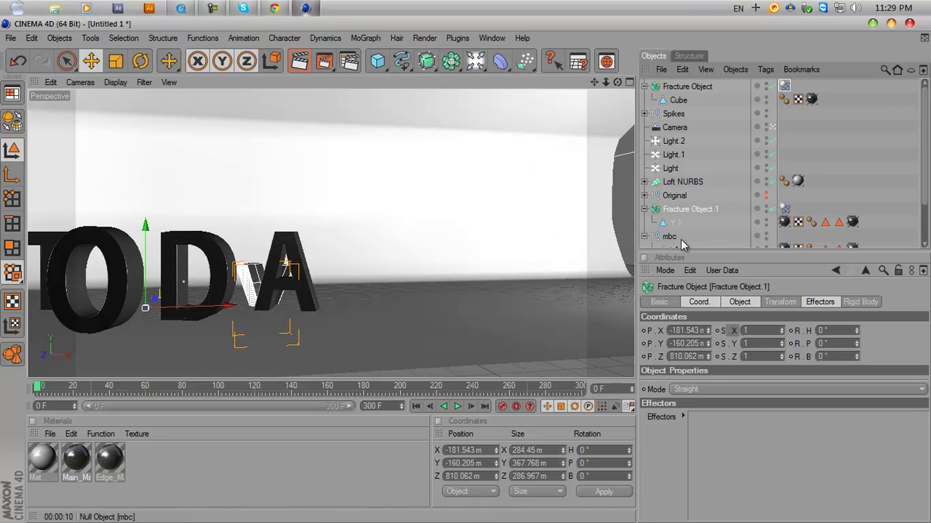
drag(674, 216, 671, 243)
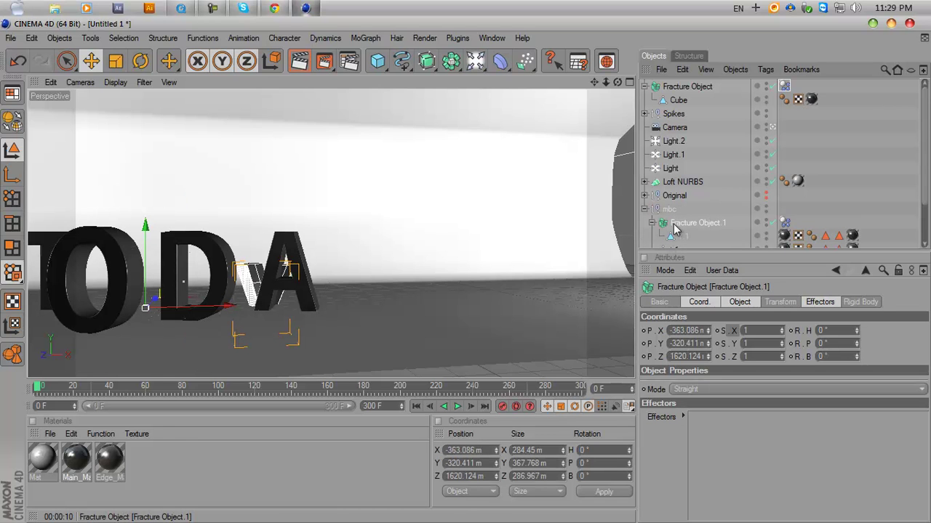
Undo and redo placing Fracture Object.1 in the mbc group, and play the simulation to about frame 126.
mouse_move(613, 86)
mouse_down()
mouse_move(465, 273)
mouse_move(617, 86)
mouse_up()
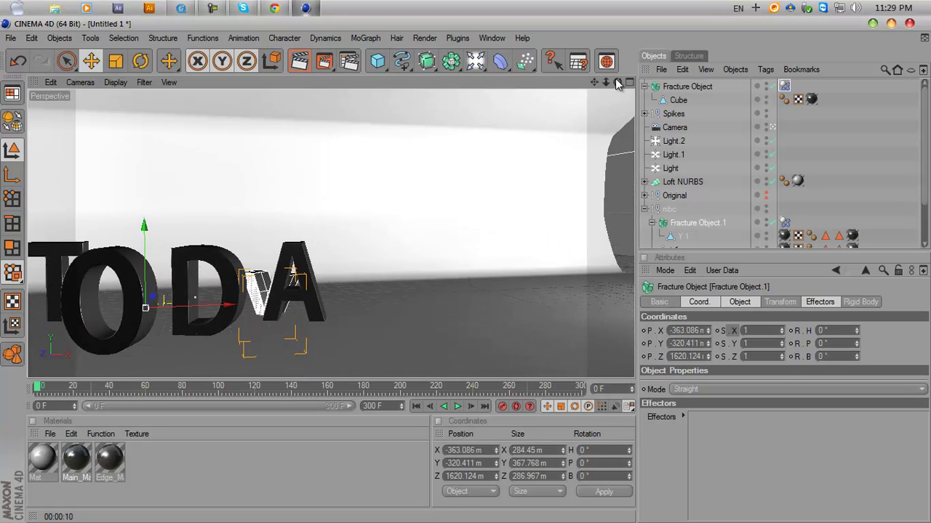
key(ctrl+z)
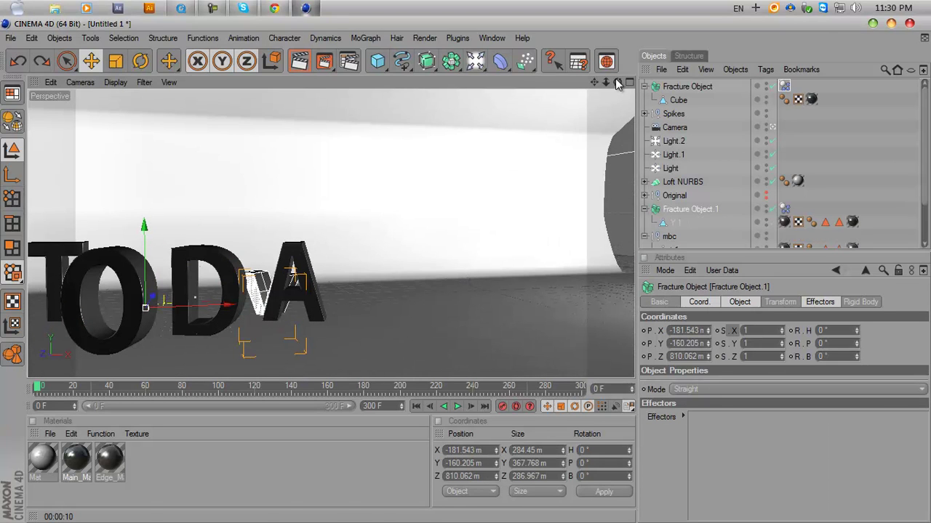
key(ctrl+y)
click(457, 406)
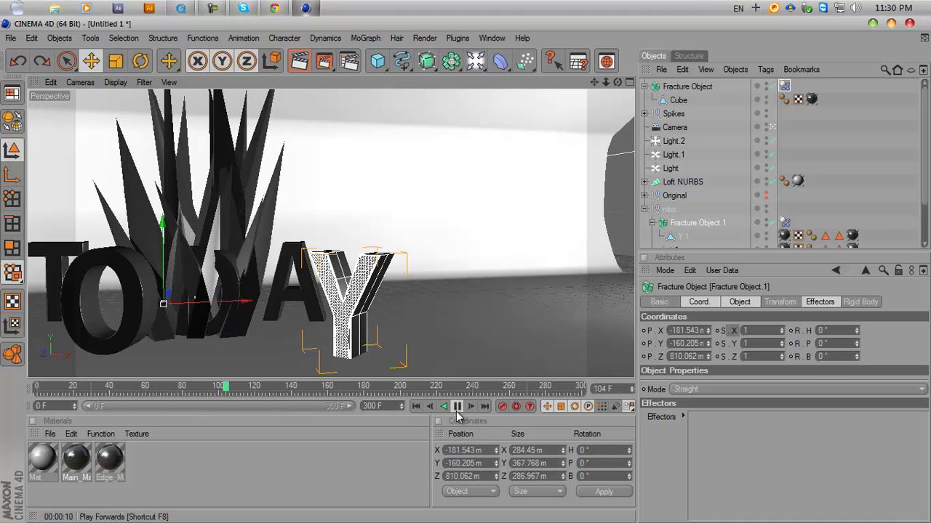
click(456, 411)
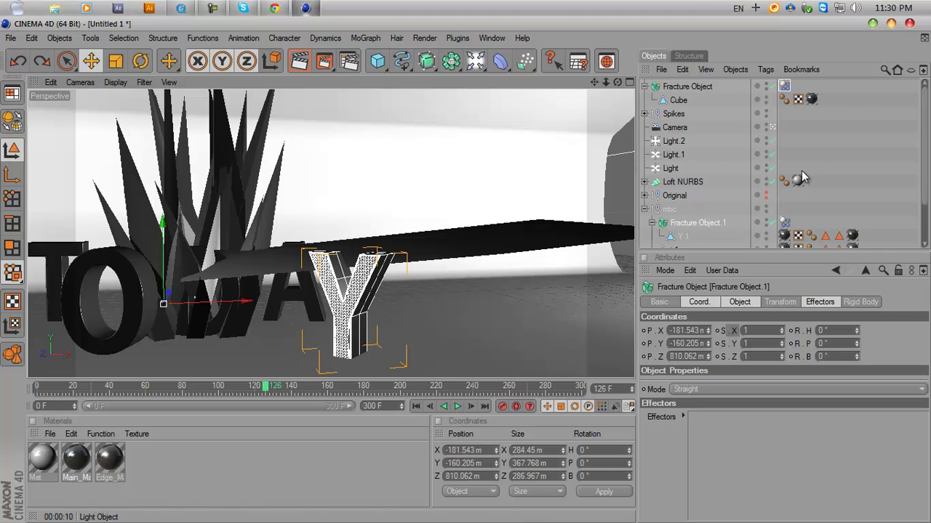
Set the cube Fracture Object's Rigid Body trigger to At Velocity Peak and enable Custom Initial Velocity.
click(784, 86)
click(732, 301)
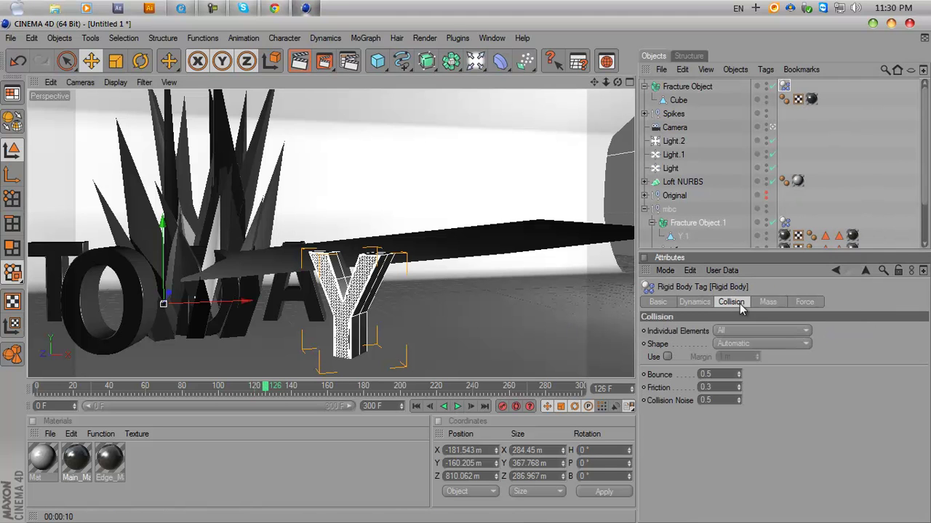
click(695, 302)
click(782, 359)
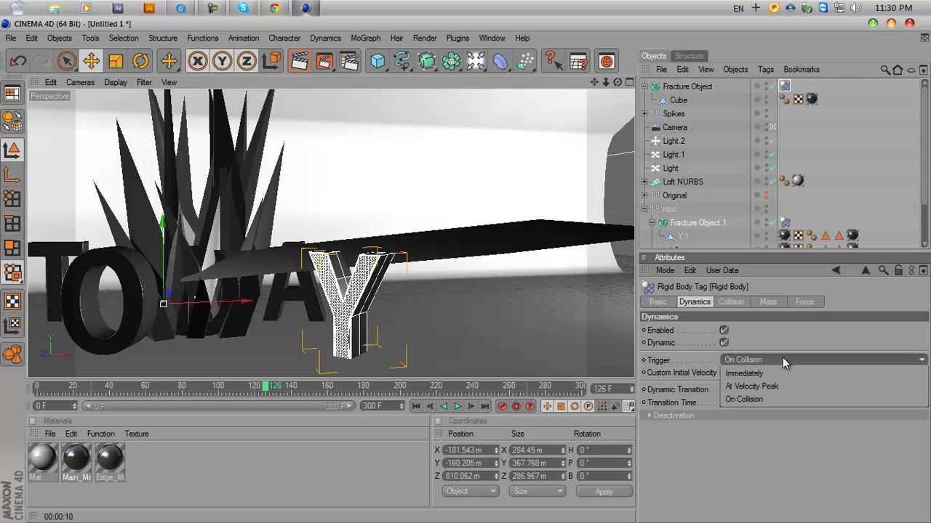
click(761, 392)
click(723, 373)
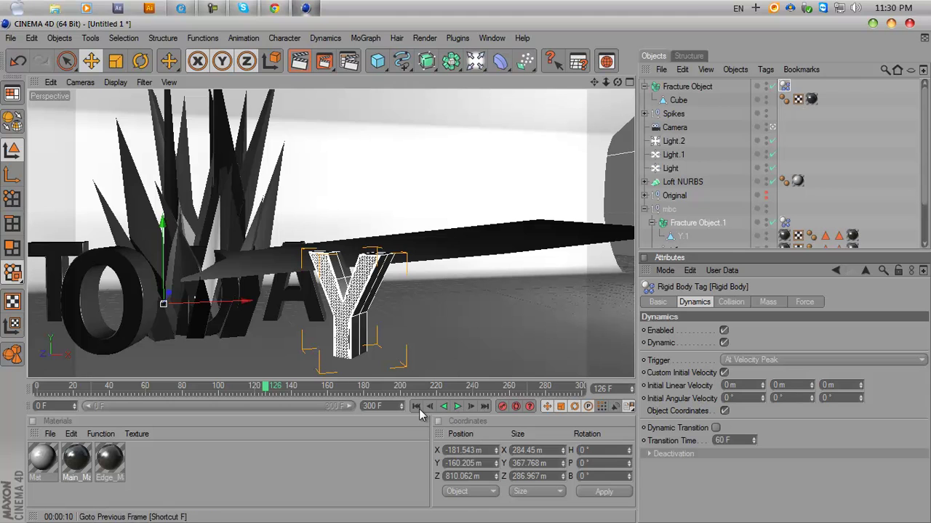
Replay the simulation from the start to find the frame around 119 to 120 where the spike meets the letter Y.
click(457, 407)
click(457, 406)
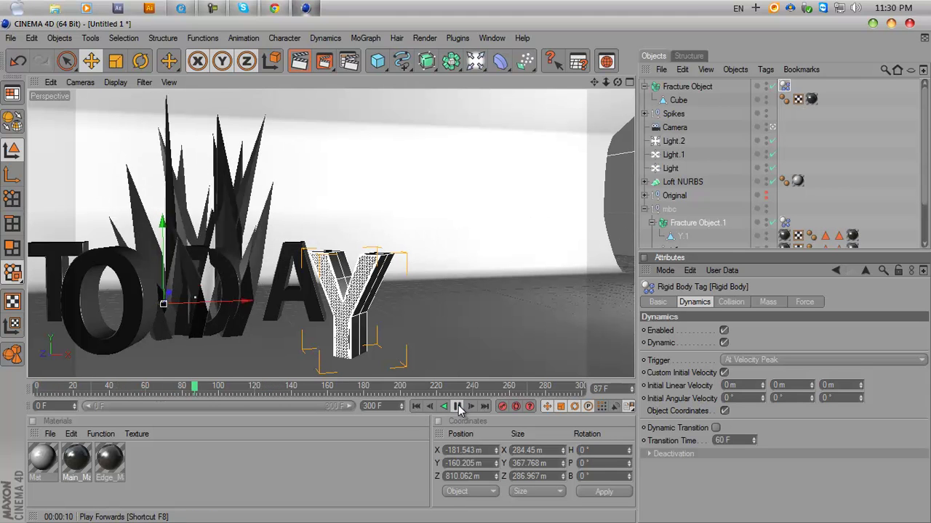
click(458, 408)
click(416, 406)
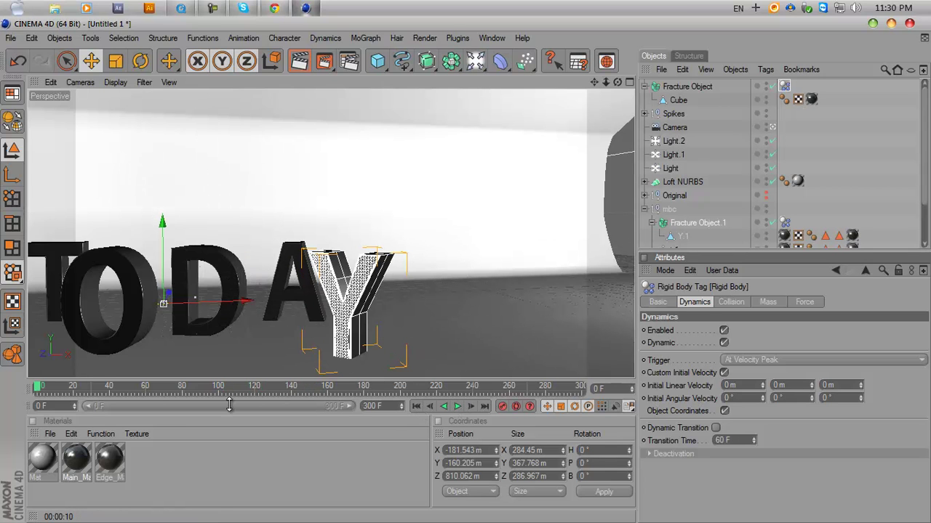
drag(38, 390, 7, 399)
click(457, 407)
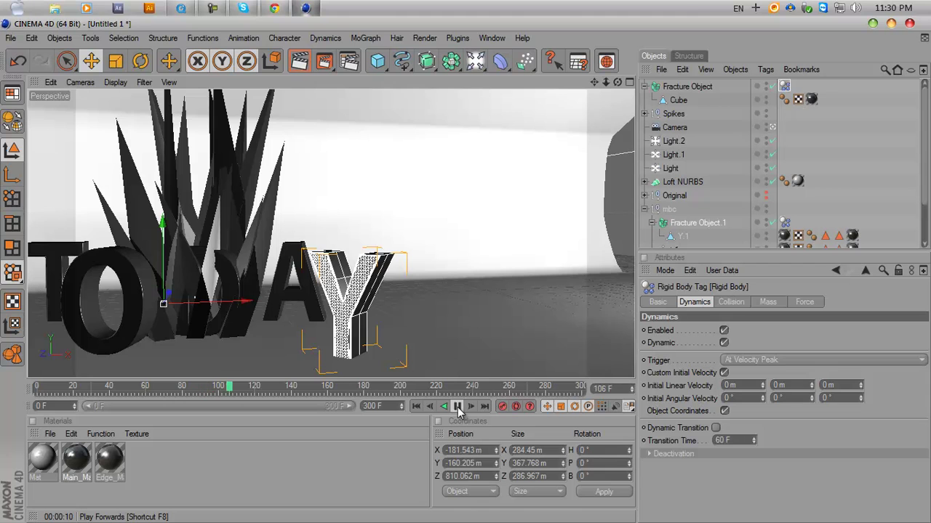
click(457, 407)
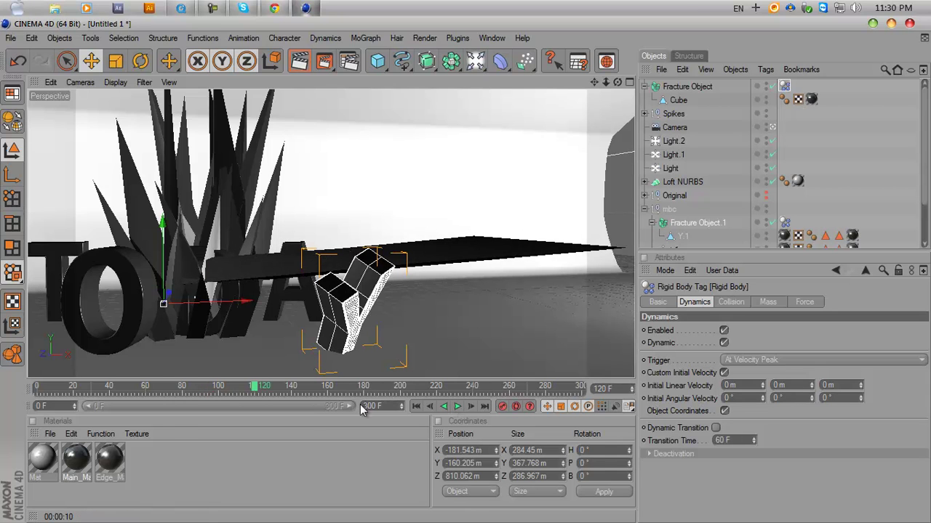
drag(259, 385, 37, 386)
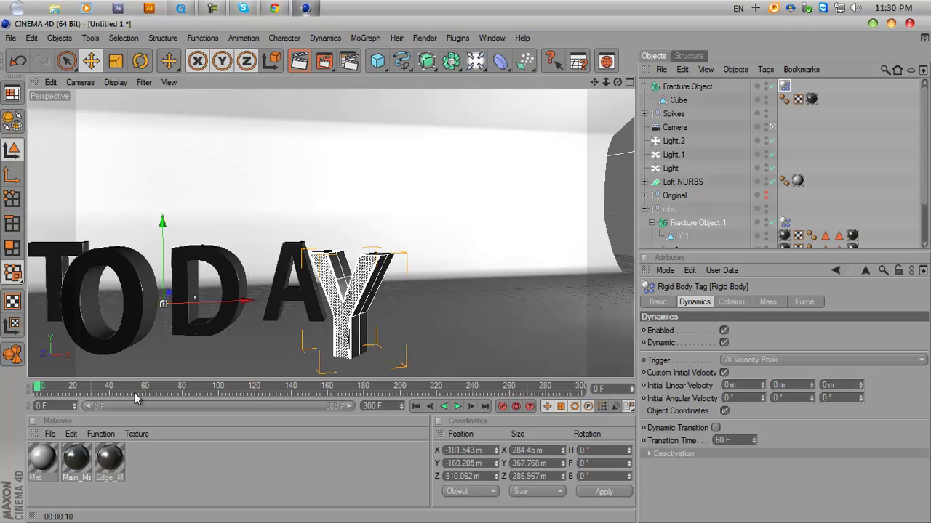
click(457, 407)
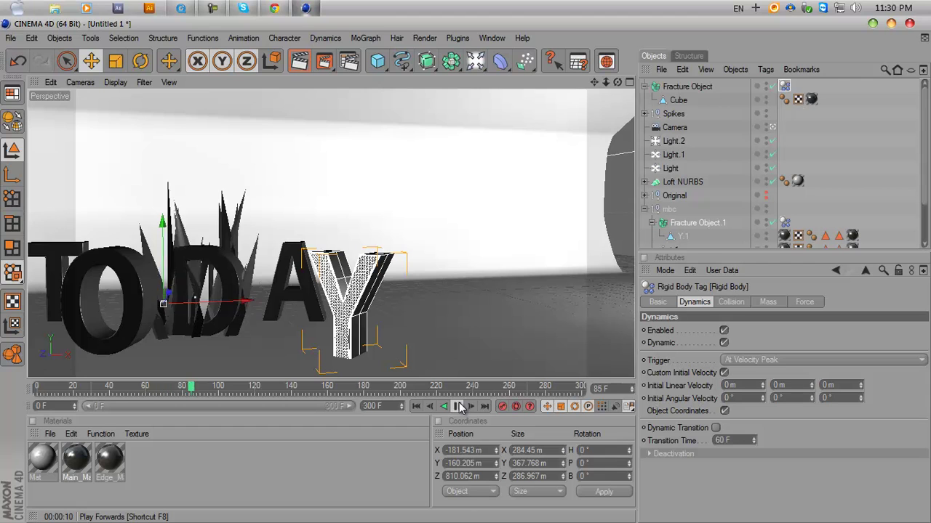
click(453, 406)
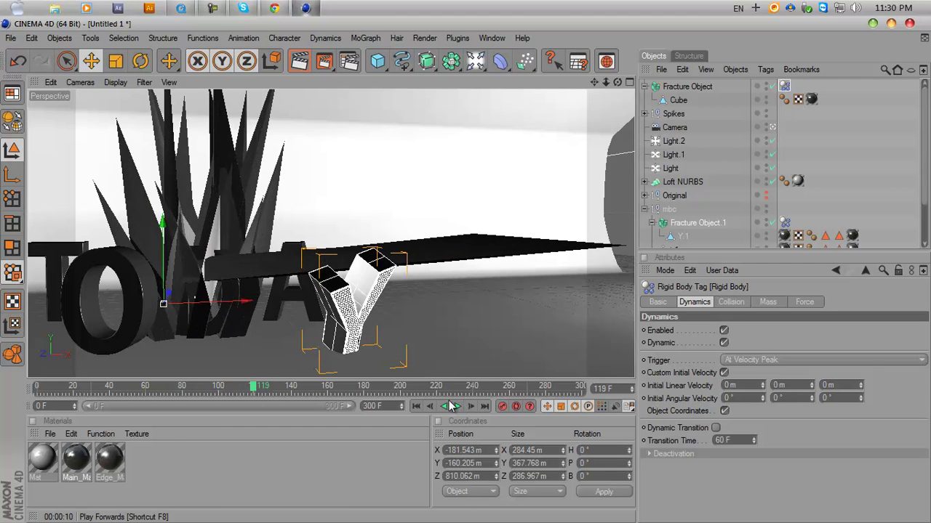
Keyframe the Enabled setting of the cube's Rigid Body tag on at frame 118 and off at frame 119.
ctrl+click(643, 331)
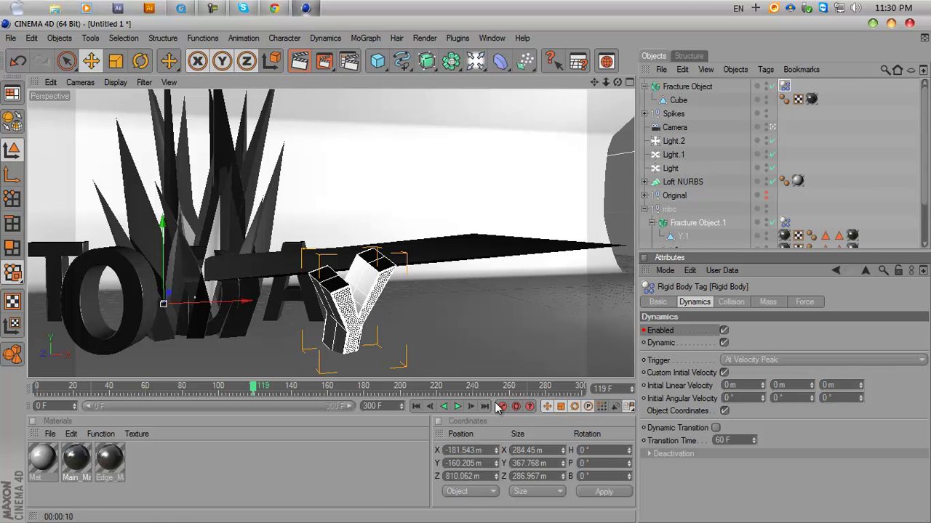
click(430, 407)
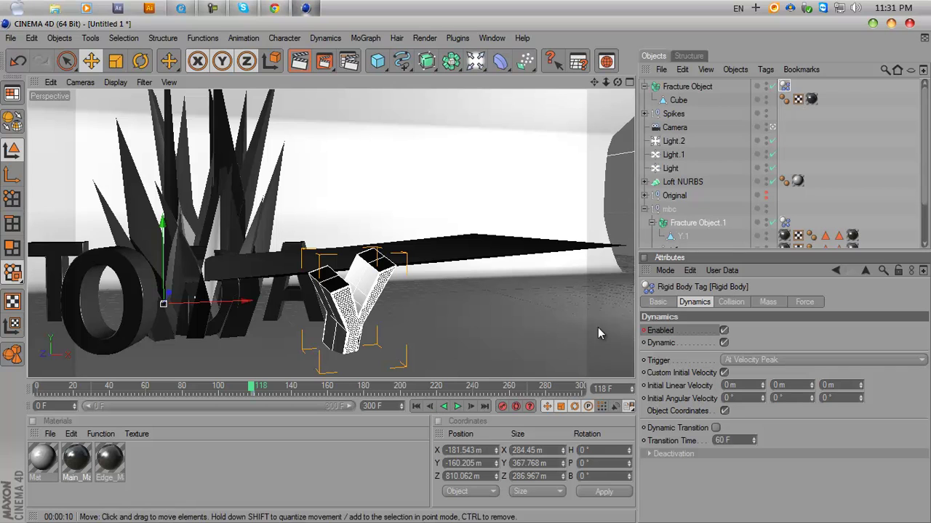
ctrl+click(644, 331)
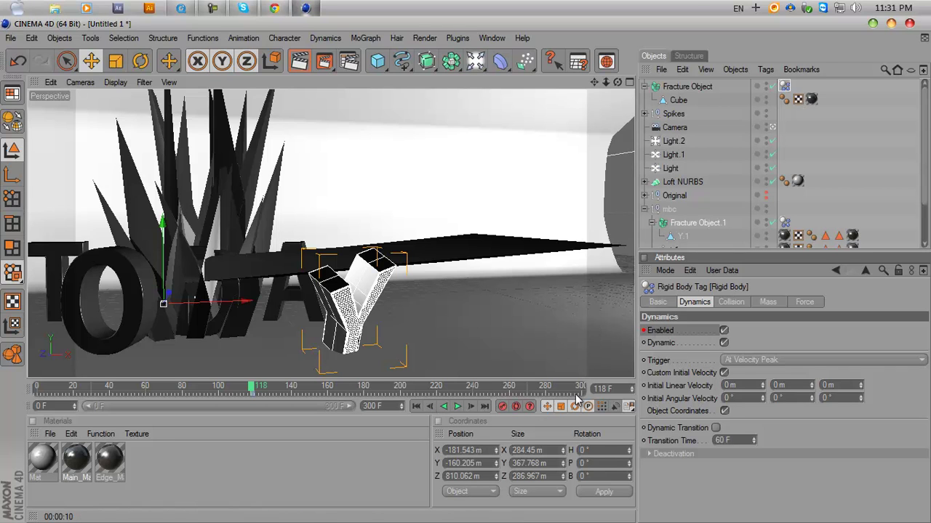
click(470, 407)
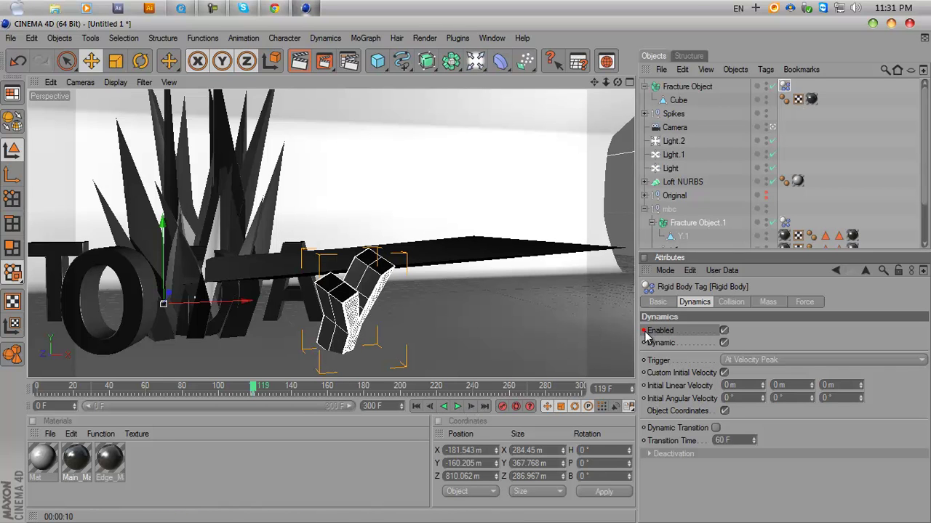
click(724, 330)
ctrl+click(644, 330)
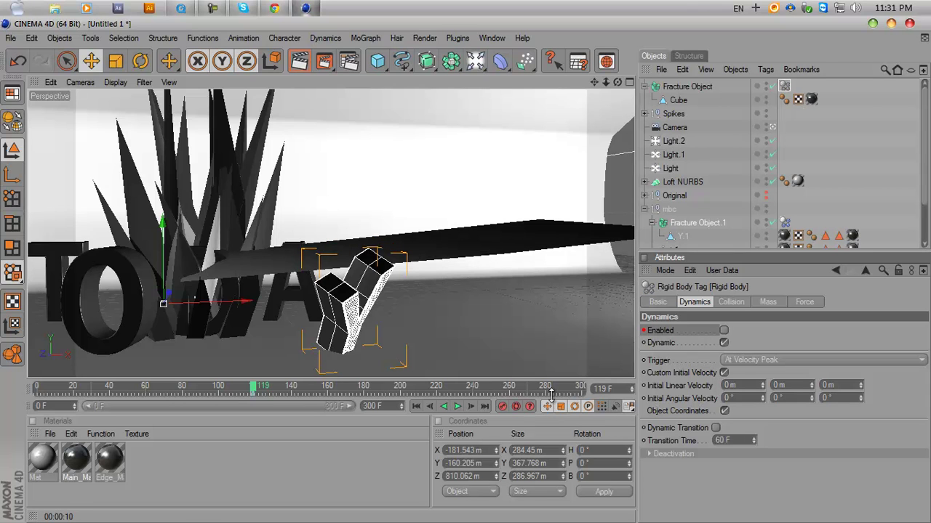
Play the simulation from the start to frame 149, examine the letter Y's spot from another angle, and briefly replay it.
click(416, 406)
click(457, 407)
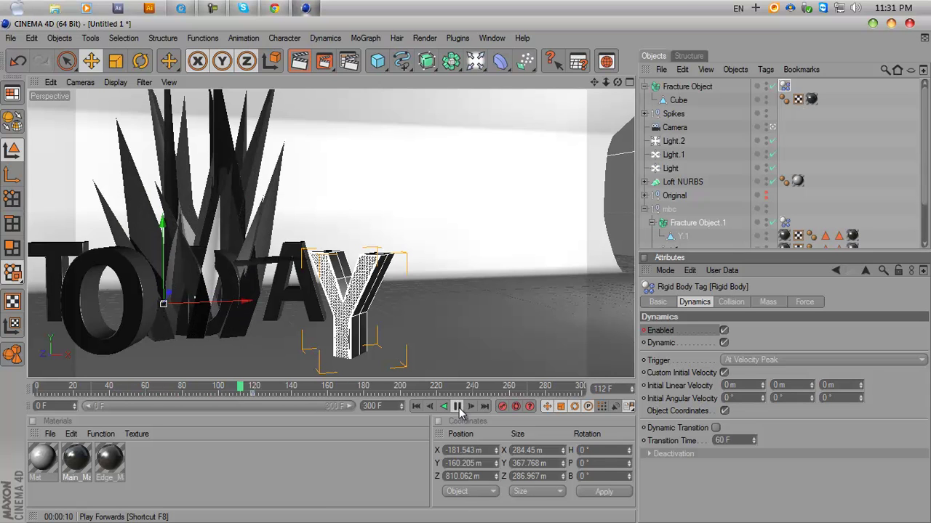
click(458, 407)
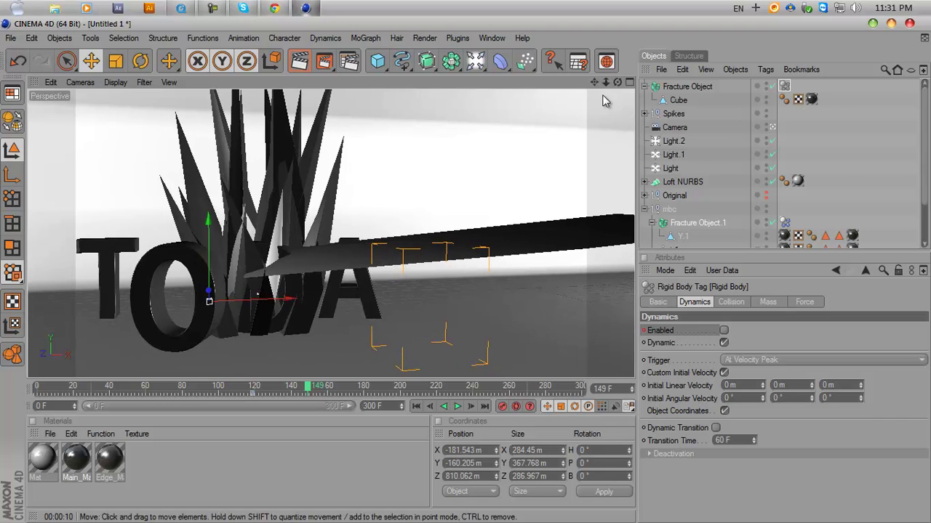
drag(620, 86, 470, 272)
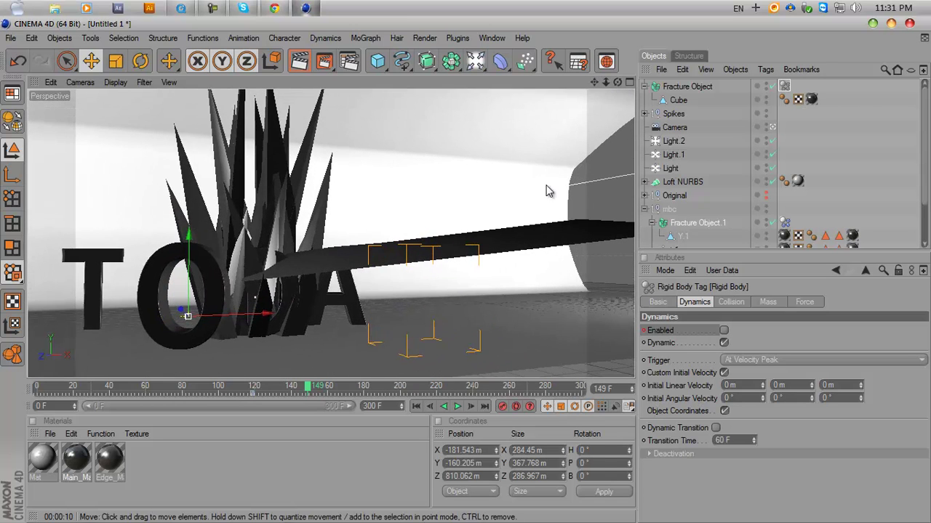
click(416, 405)
click(457, 406)
click(458, 407)
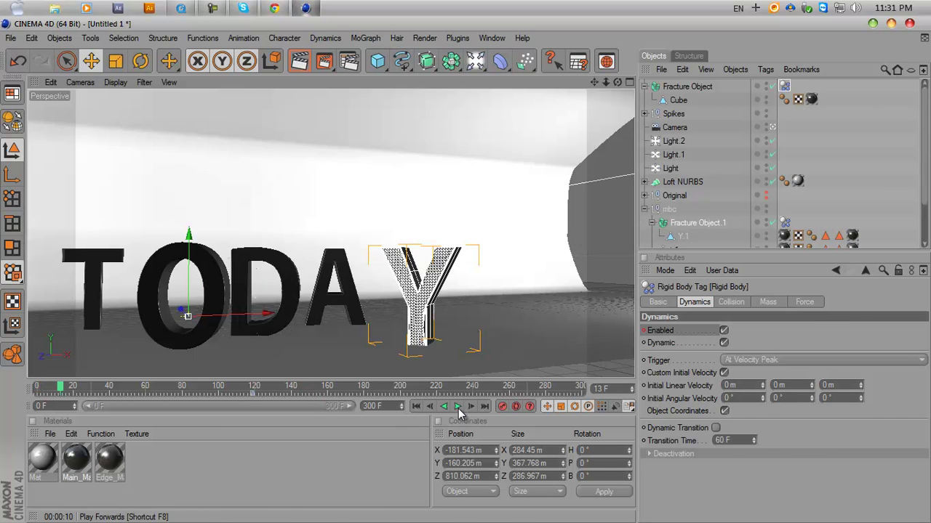
Add a MoGraph Rigid Body tag to the Loft NURBS backdrop.
click(517, 360)
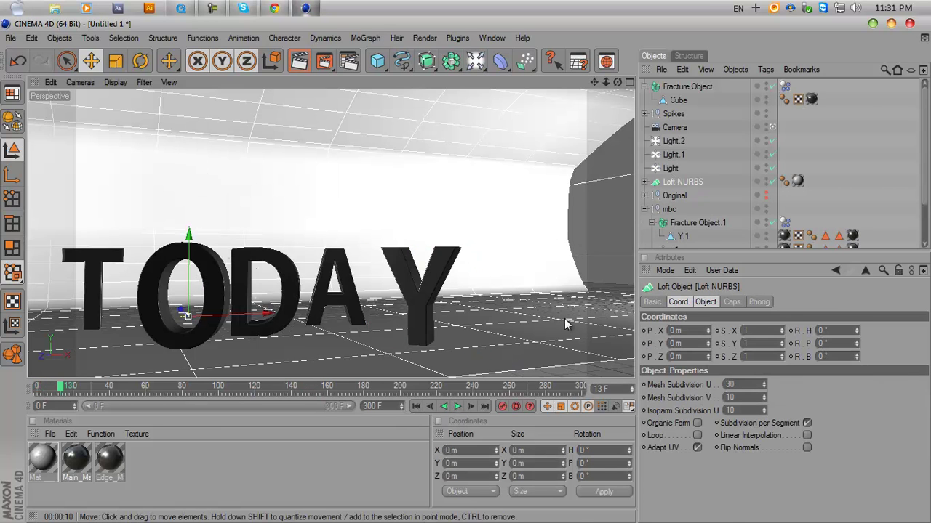
right_click(679, 183)
mouse_move(697, 168)
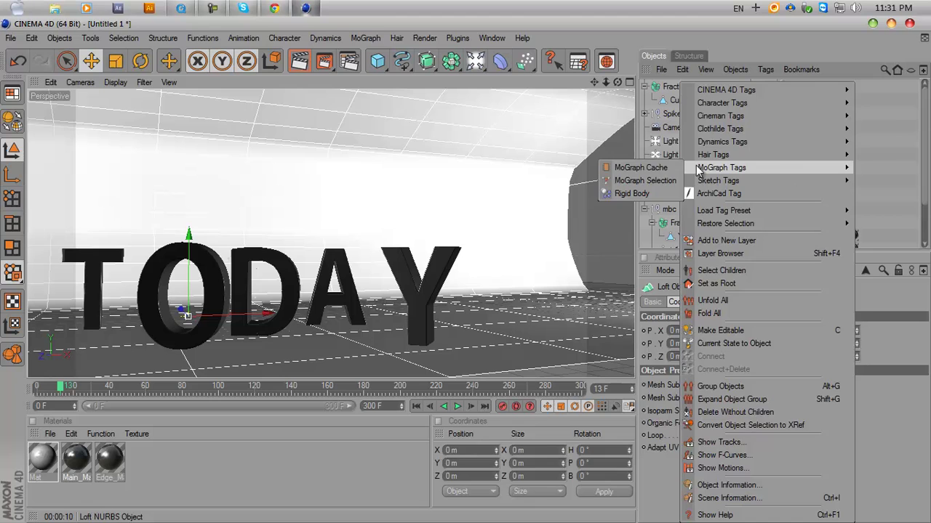
click(631, 193)
Play the simulation from frame 0 past frame 130 to check the letter Y's motion, and return to the start.
click(417, 407)
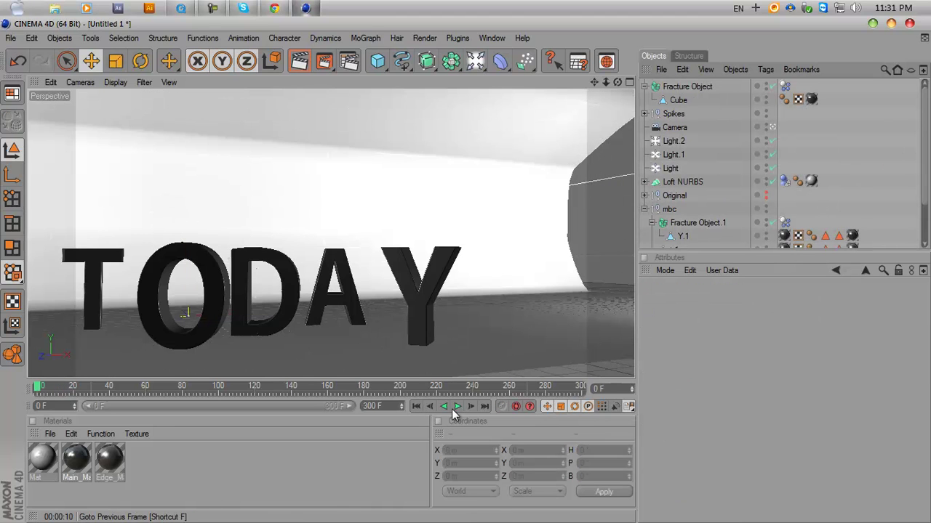
click(457, 408)
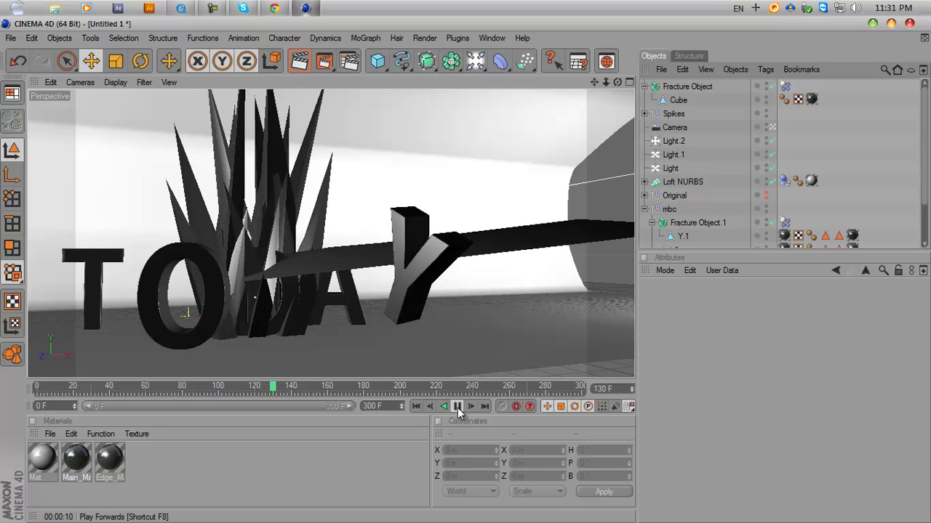
click(456, 407)
click(416, 407)
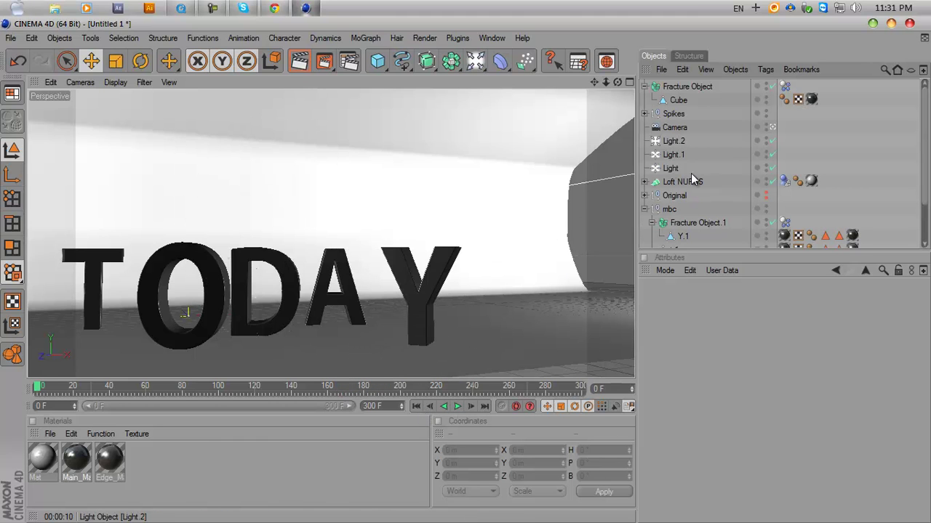
Switch the mass of Fracture Object.1's Rigid Body tag to Custom Mass with a value of 1000.
click(784, 222)
click(768, 302)
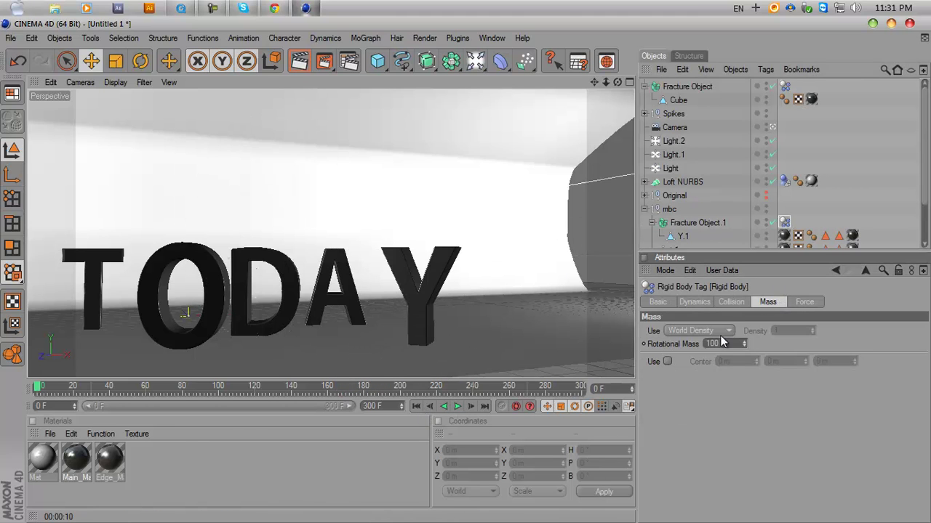
click(699, 330)
click(701, 371)
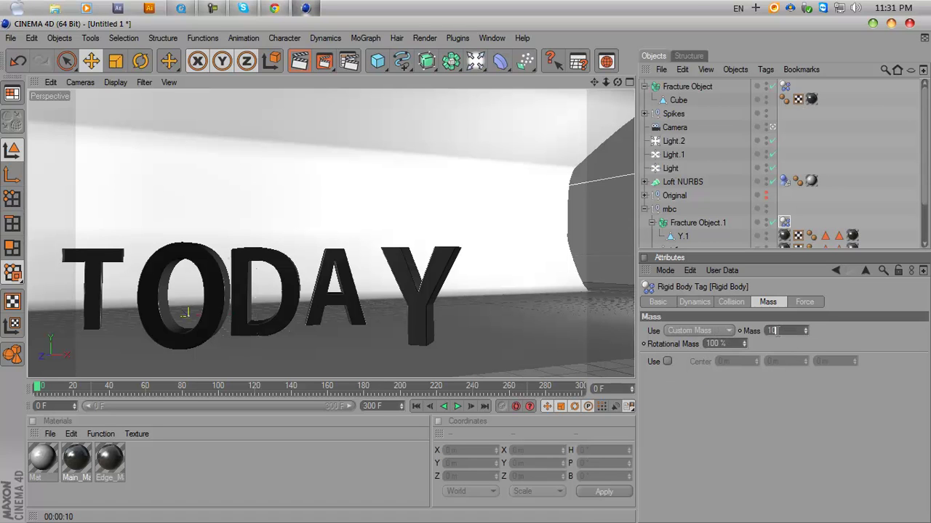
Play the simulation to frame 203 and examine the letter Y and the horizontal spike from several angles.
click(457, 407)
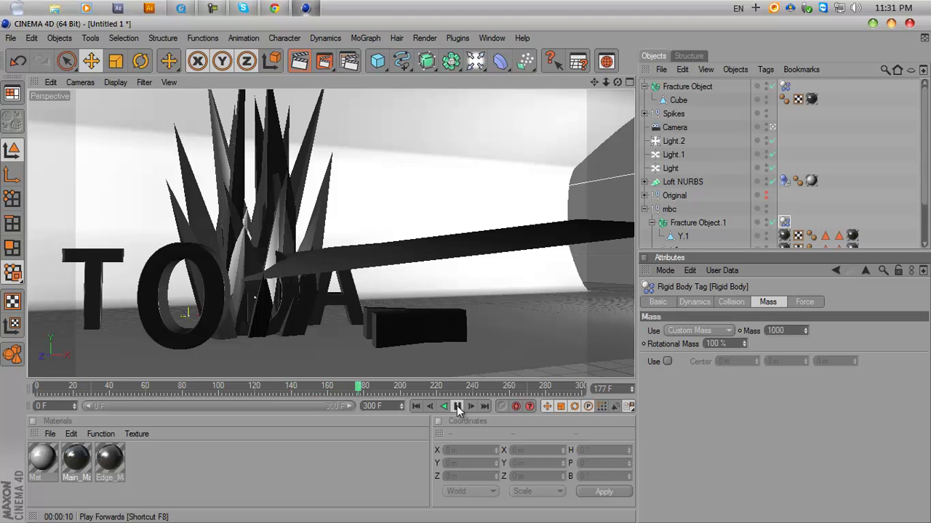
click(457, 407)
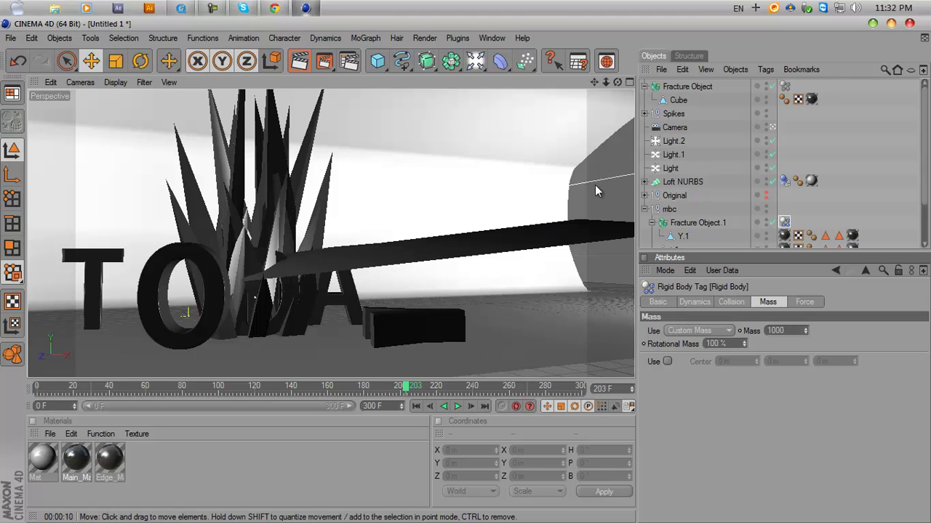
drag(606, 82, 454, 270)
drag(603, 83, 466, 270)
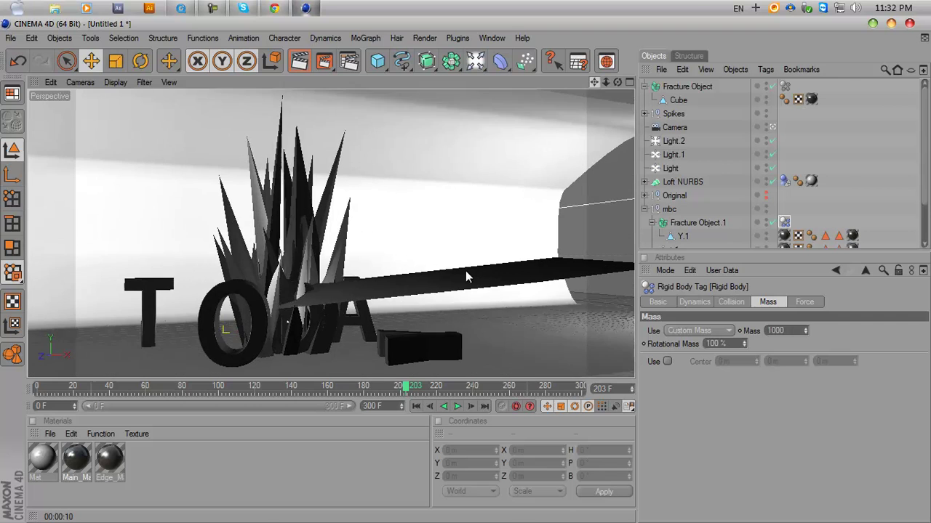
drag(618, 83, 466, 270)
drag(631, 85, 548, 135)
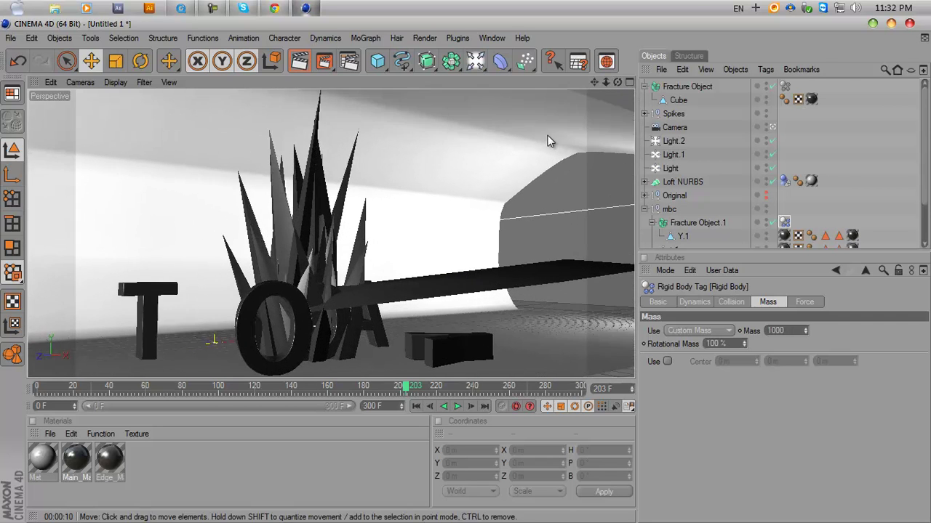
drag(594, 86, 470, 272)
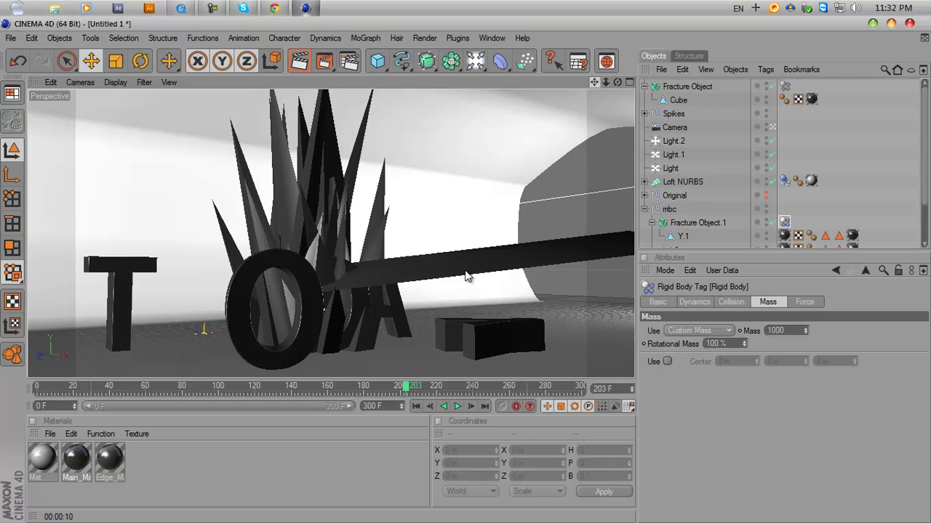
Replay the simulation from frame 0 twice to check how the horizontal spike knocks over the letter Y, and return to the start.
click(532, 264)
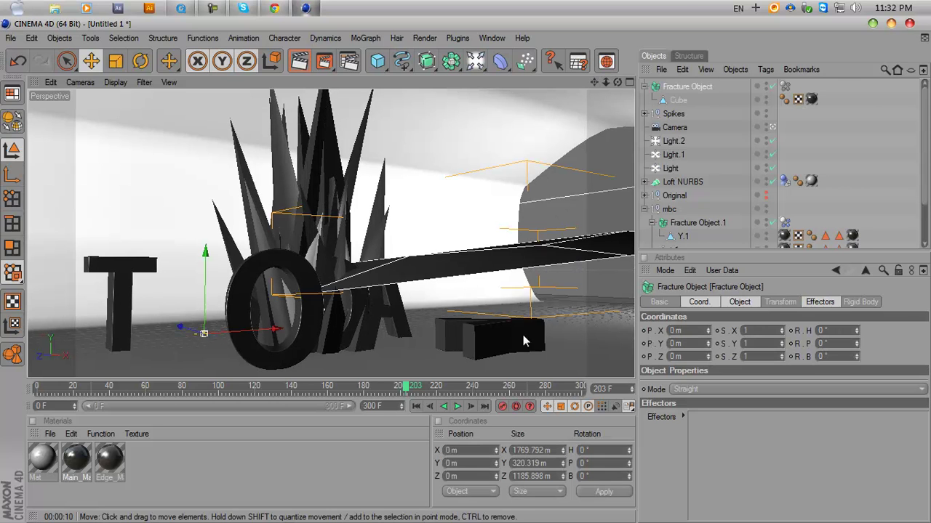
click(416, 406)
click(457, 406)
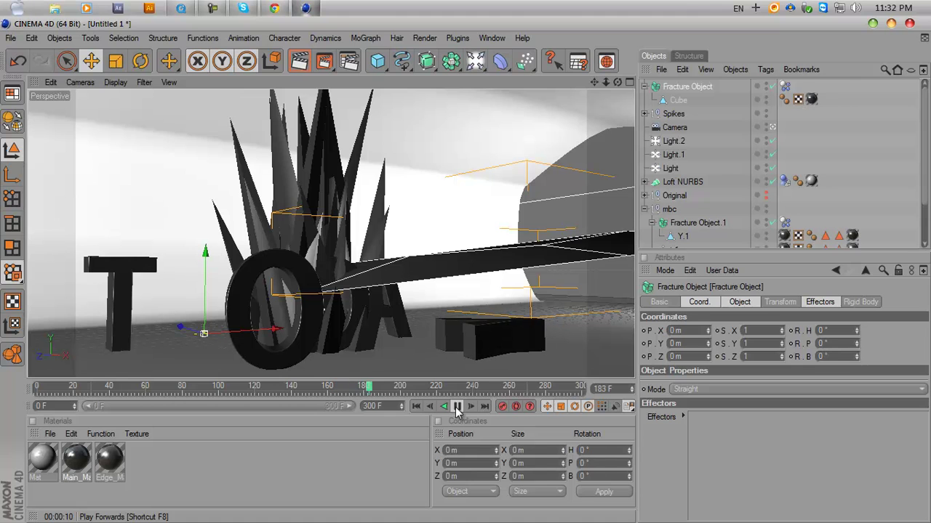
click(457, 408)
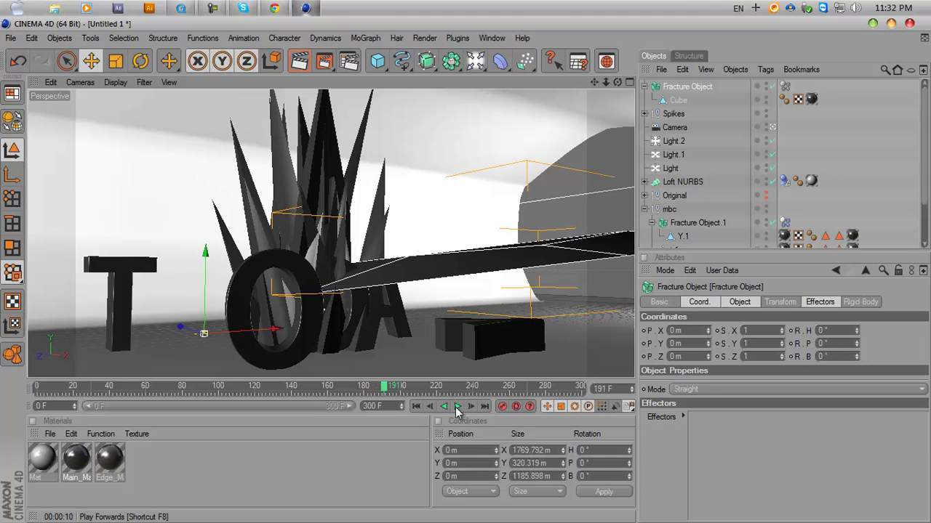
click(416, 407)
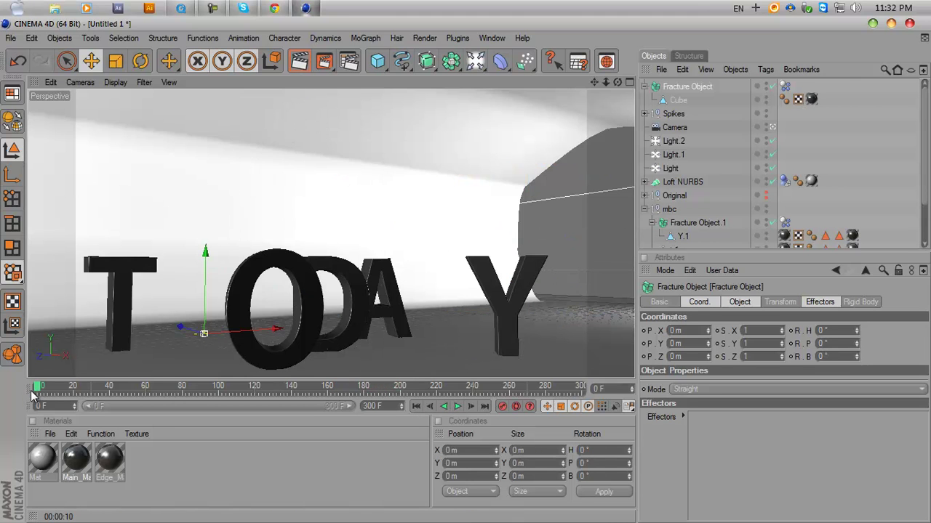
mouse_move(37, 387)
mouse_down()
mouse_move(361, 391)
mouse_move(27, 396)
mouse_up()
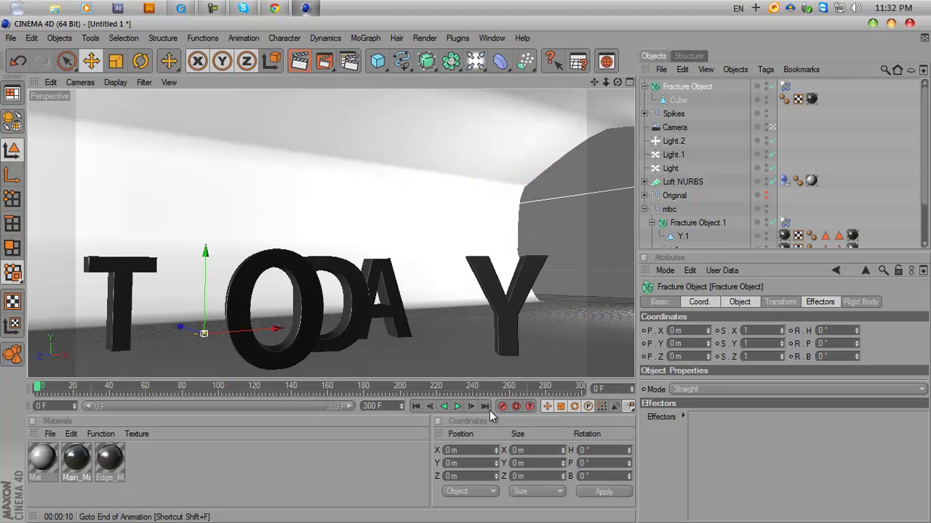
click(457, 408)
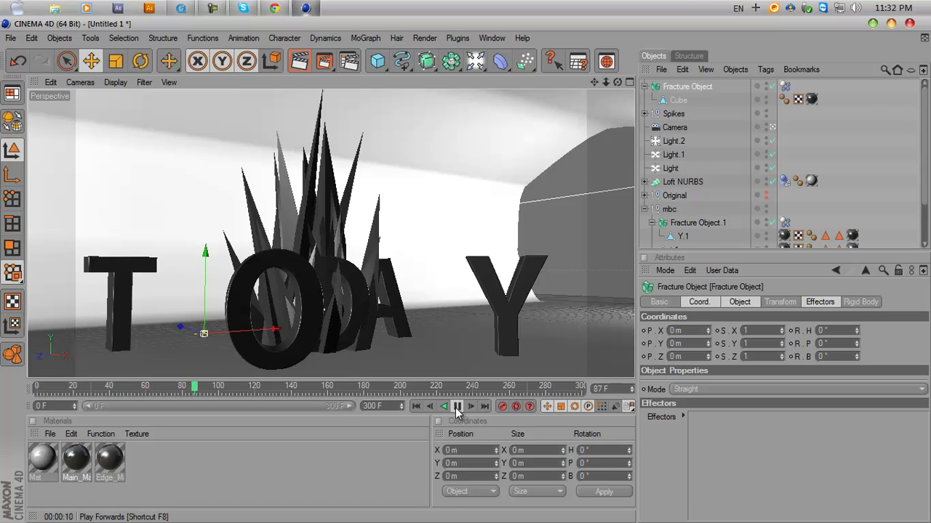
click(457, 407)
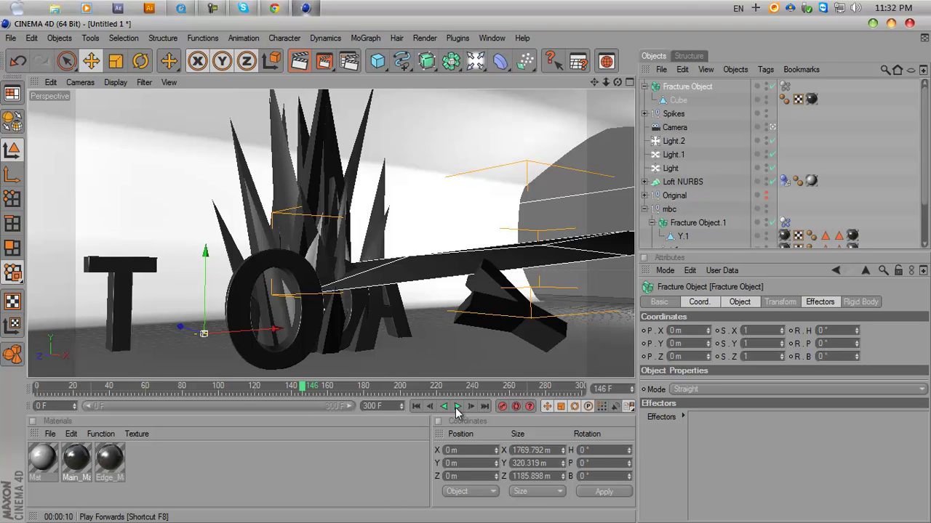
click(416, 407)
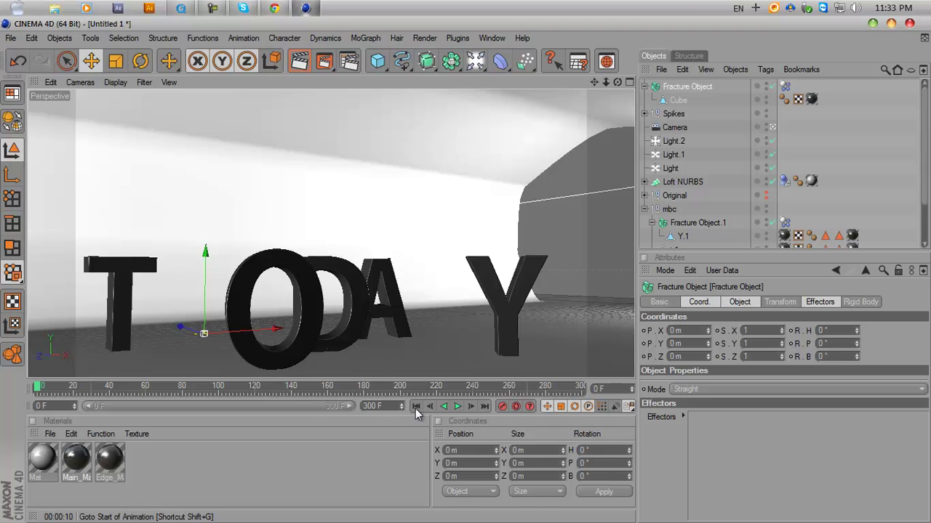
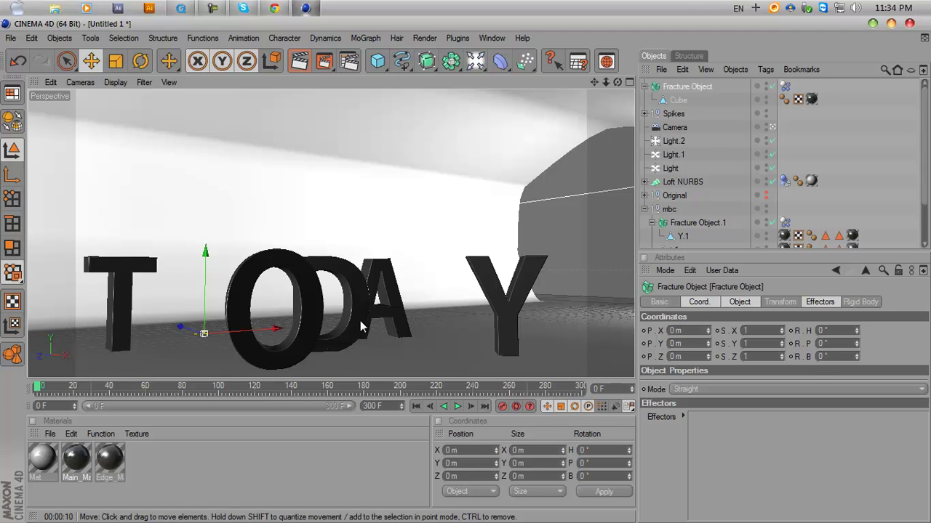
Close the Untitled 1 project without saving its changes, leaving an empty scene.
click(275, 9)
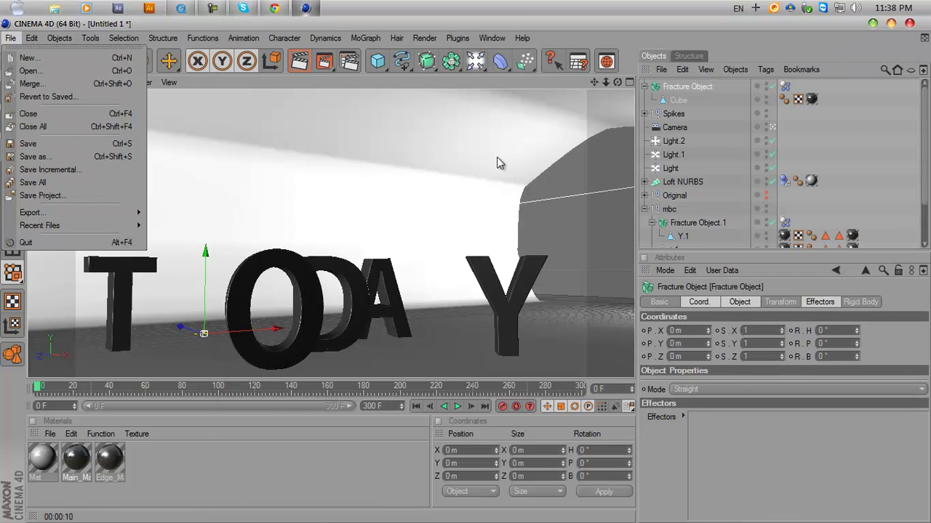
mouse_move(168, 36)
click(42, 115)
click(483, 324)
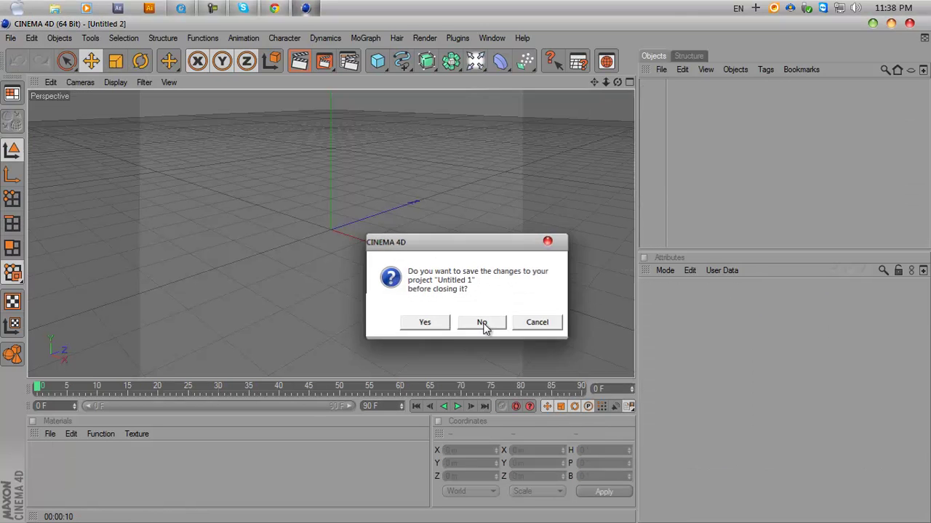
Add a 200 m cube raised to about 150 m in Y and round its edges with a 20 m fillet.
click(379, 61)
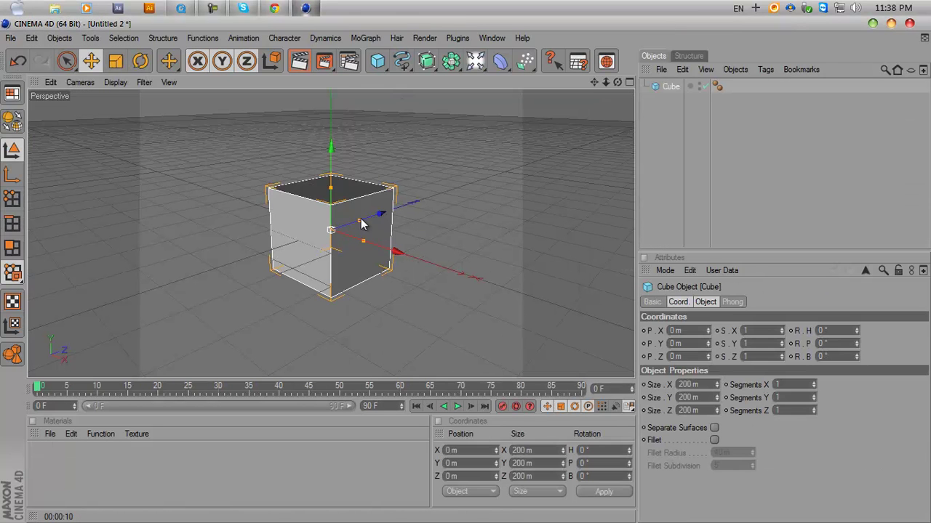
drag(465, 272, 466, 272)
drag(594, 82, 698, 246)
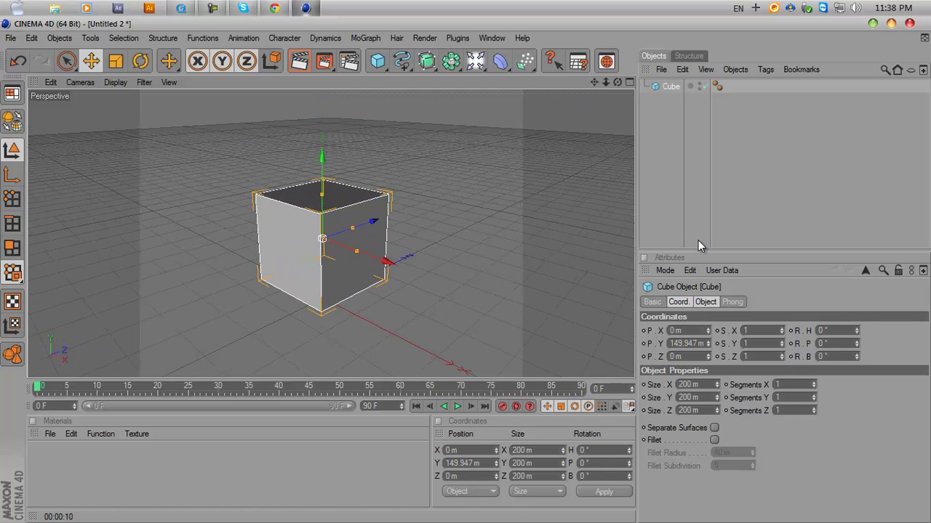
click(714, 441)
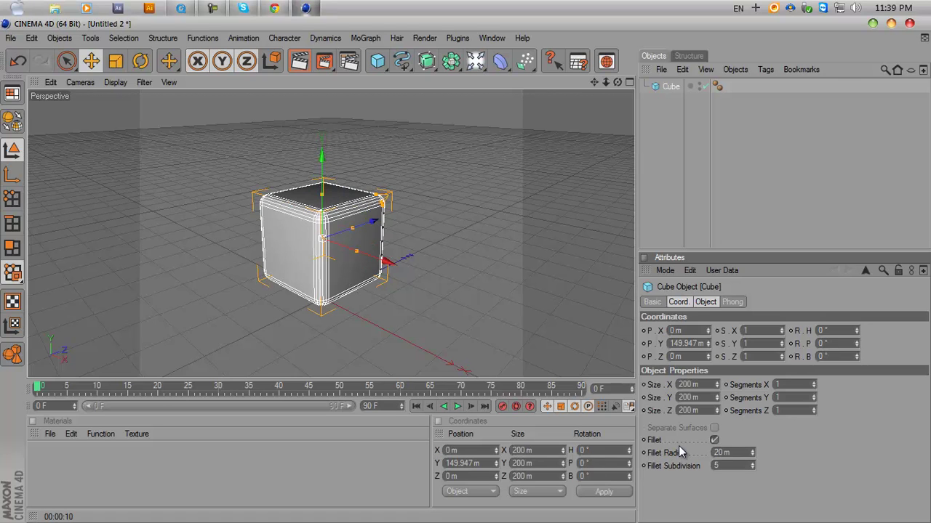
click(664, 179)
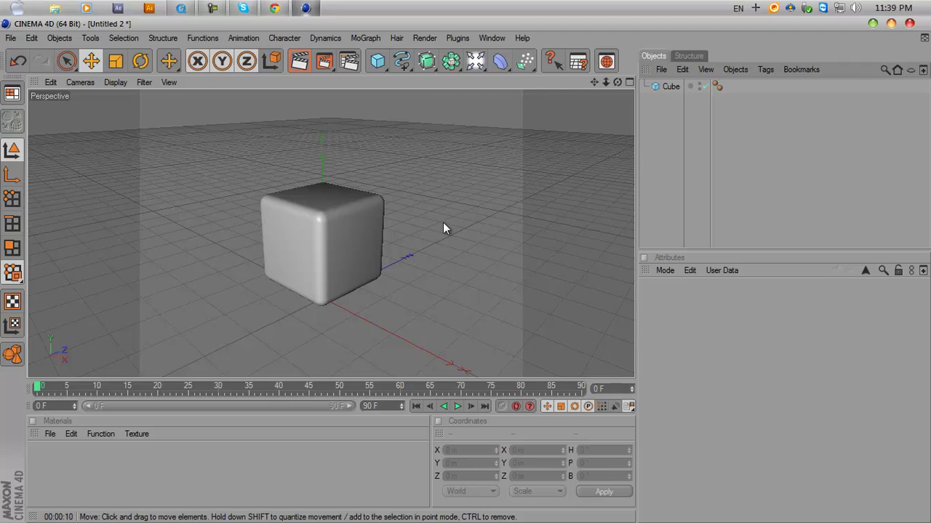
click(321, 192)
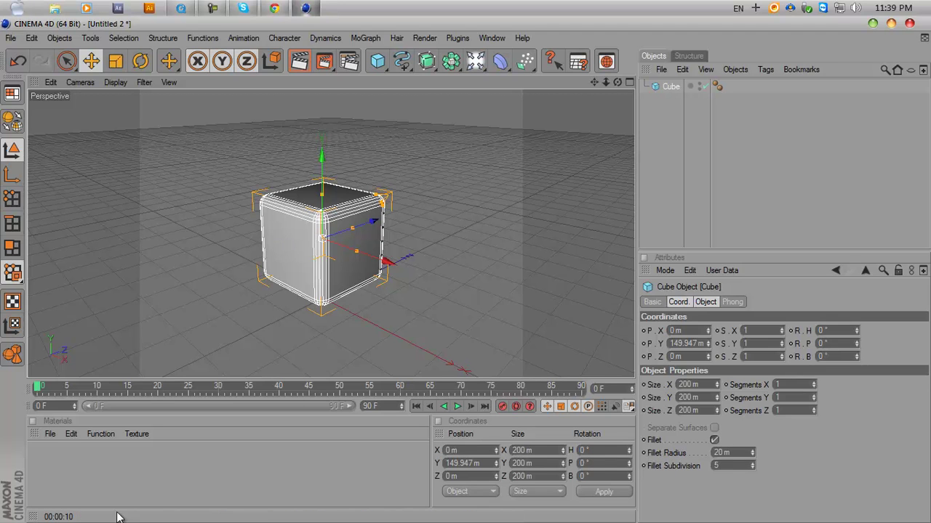
Create a new default material and add a Floor object beneath the cube.
click(128, 476)
double_click(39, 464)
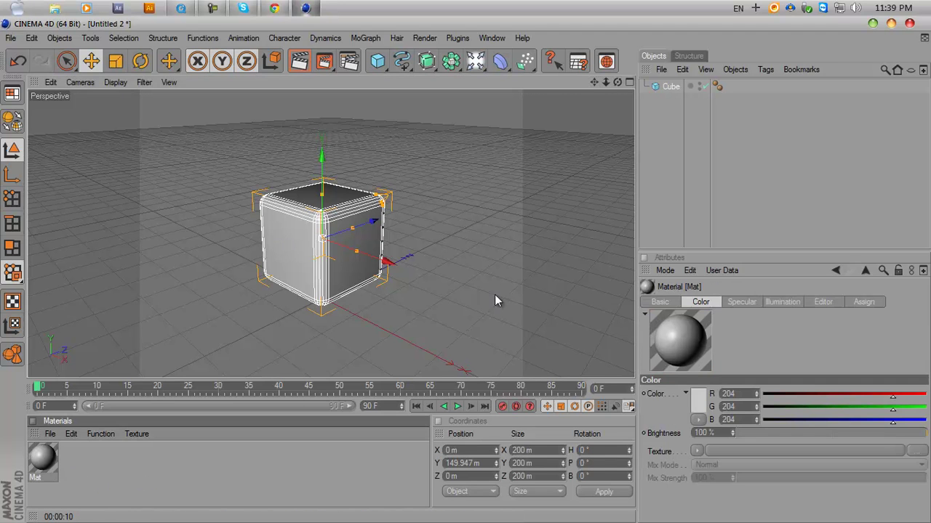
scroll(498, 233, down, 1)
drag(475, 61, 614, 125)
alt+drag(455, 247, 538, 145)
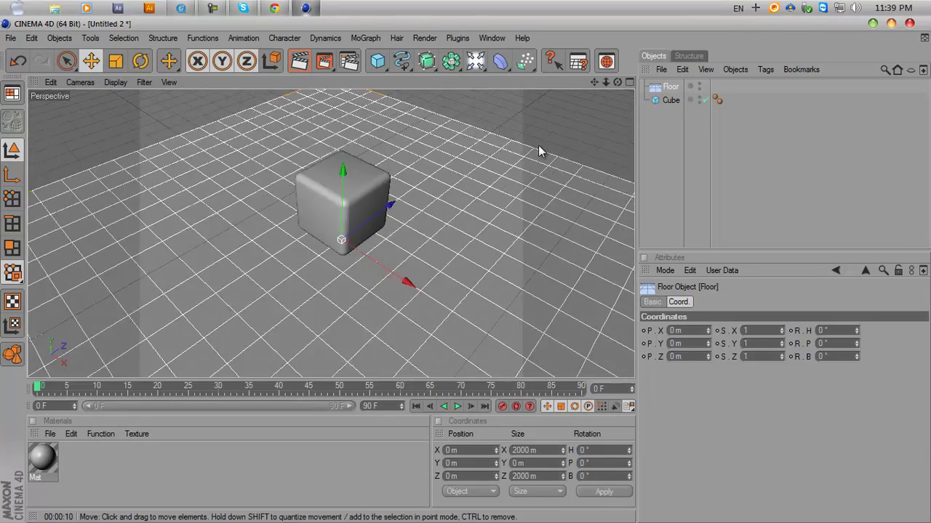
scroll(541, 141, up, 4)
scroll(541, 143, down, 5)
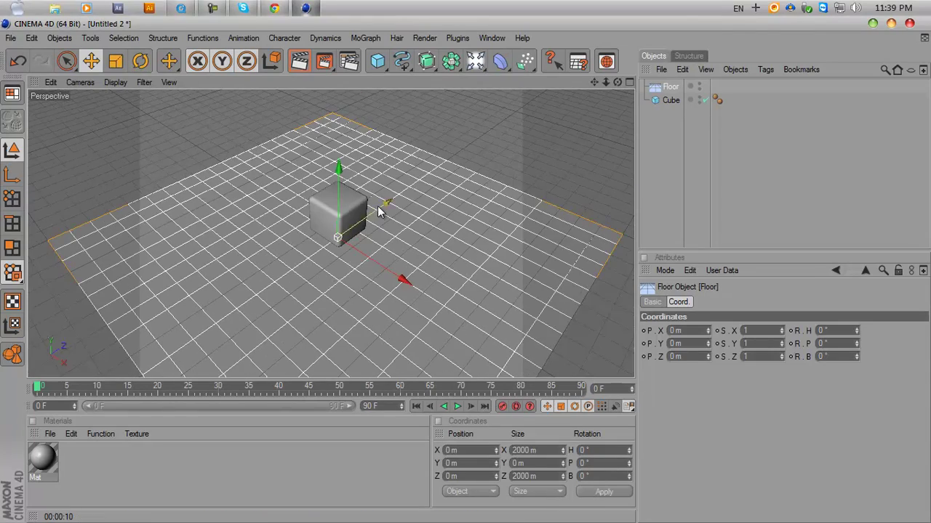
scroll(563, 104, up, 5)
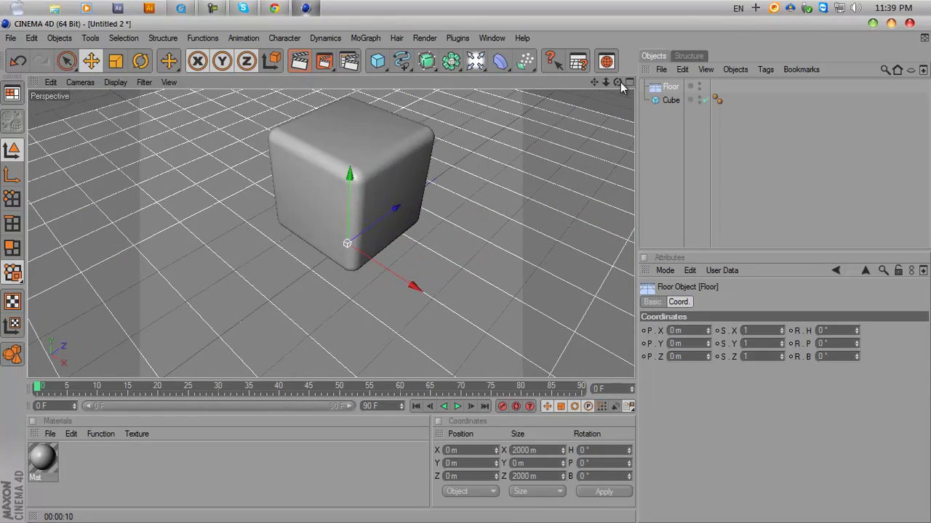
drag(620, 82, 467, 270)
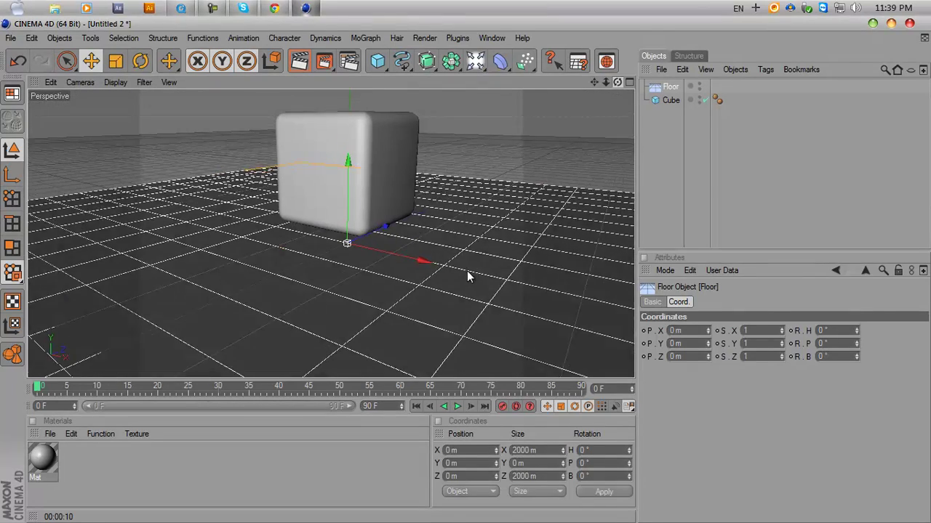
Add a Sky object with a Compositing tag and disable Seen by Camera for it.
click(475, 61)
click(665, 123)
right_click(669, 90)
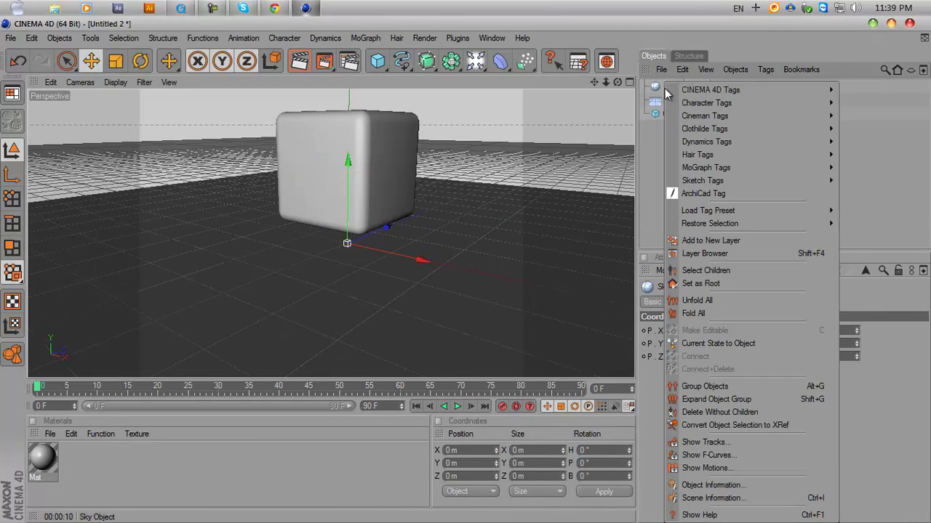
mouse_move(709, 90)
click(871, 167)
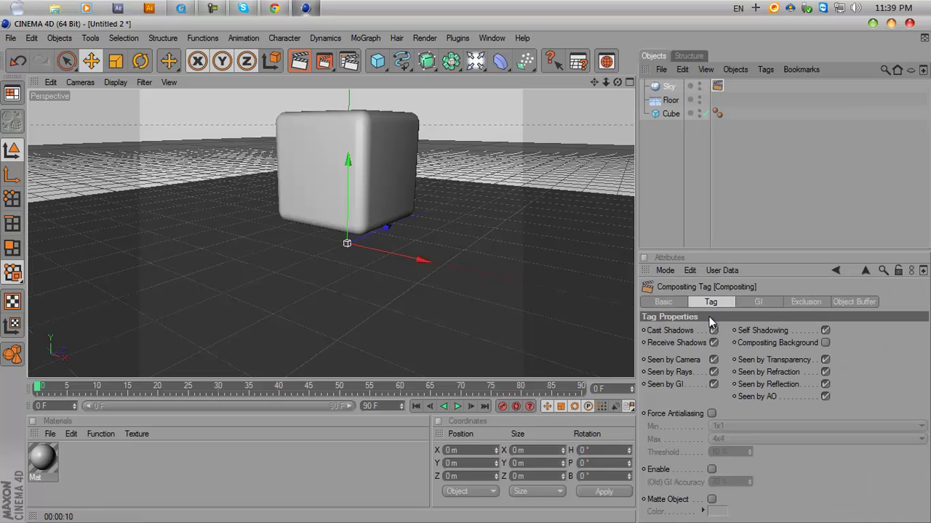
click(713, 360)
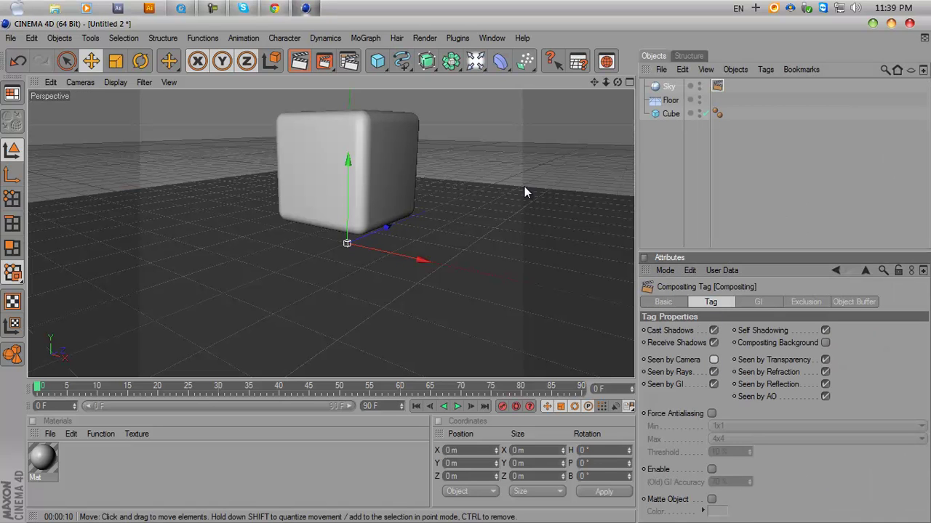
scroll(464, 270, up, 2)
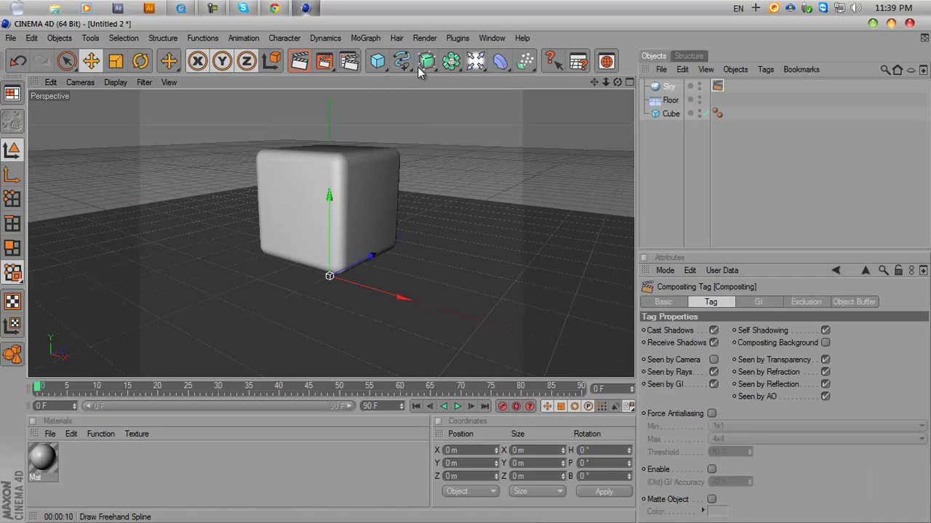
Add the Global Illumination and Ambient Occlusion effects to the render settings.
click(360, 64)
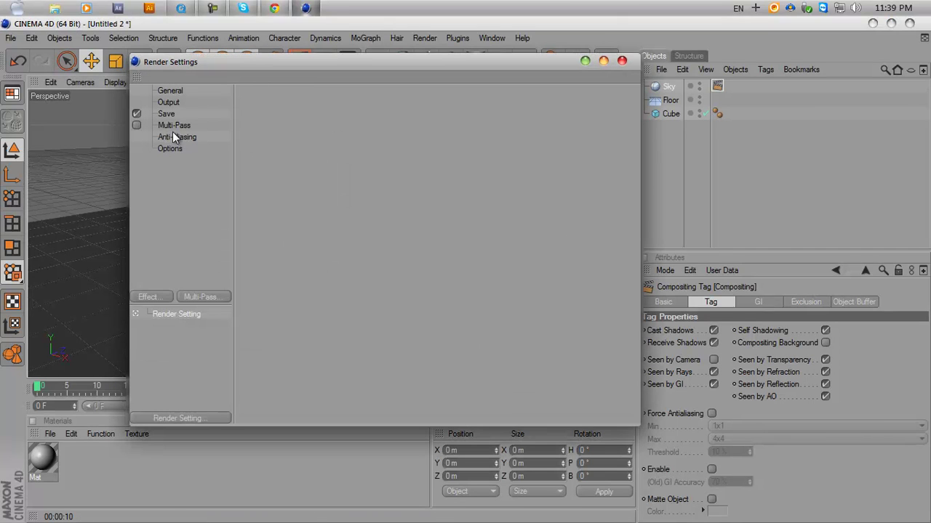
click(168, 150)
click(152, 296)
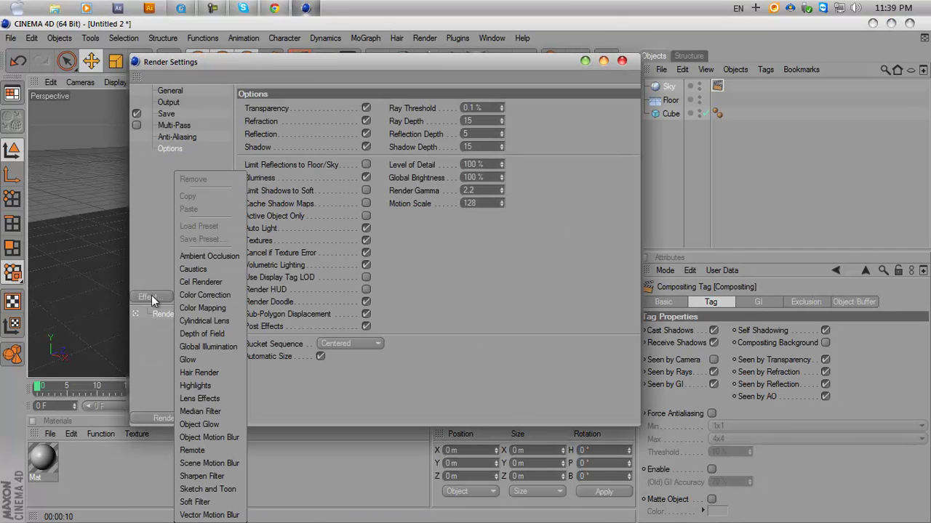
click(209, 346)
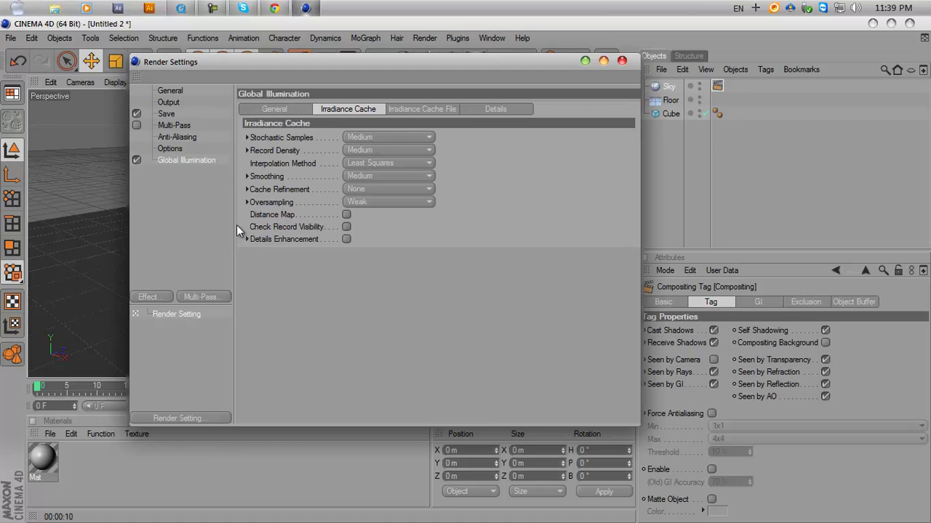
click(157, 295)
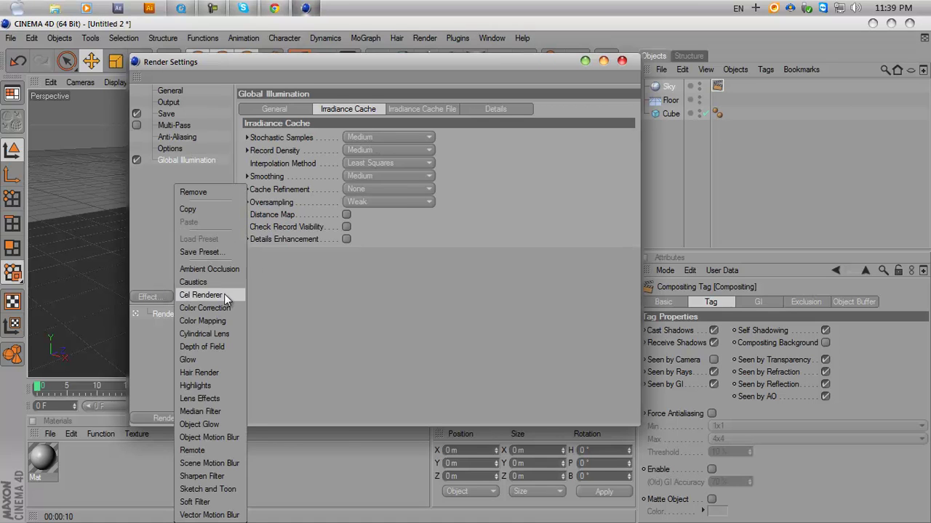
click(211, 270)
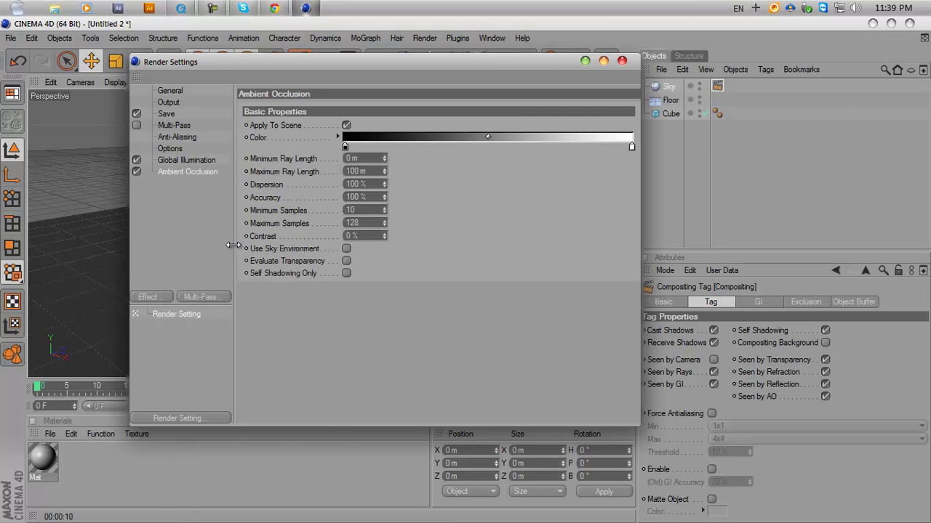
Set the render output to the HDV/HDTV 720 29.97 preset and close the render settings.
click(168, 102)
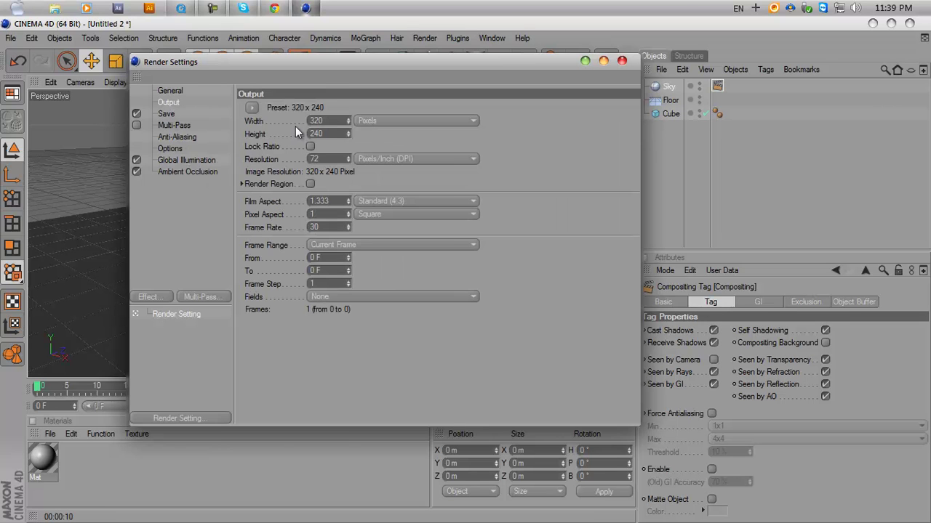
click(251, 107)
mouse_move(282, 145)
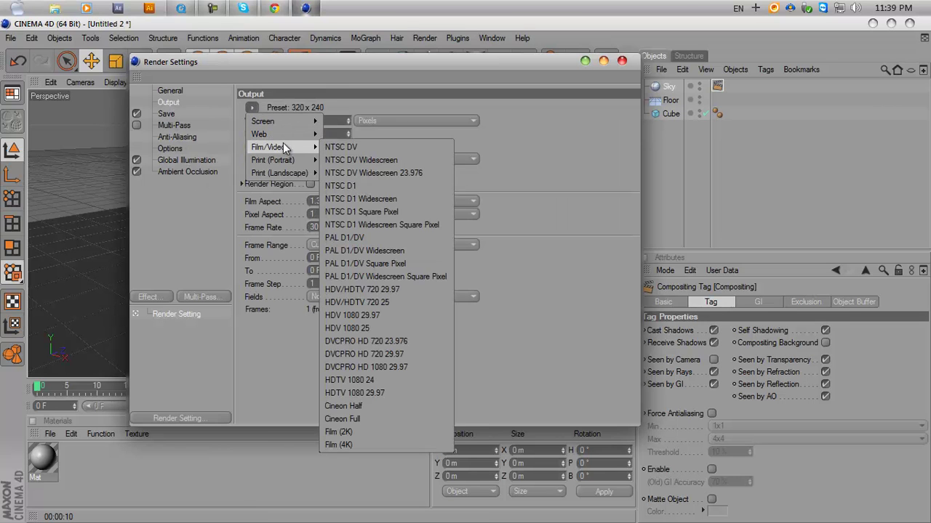
click(372, 290)
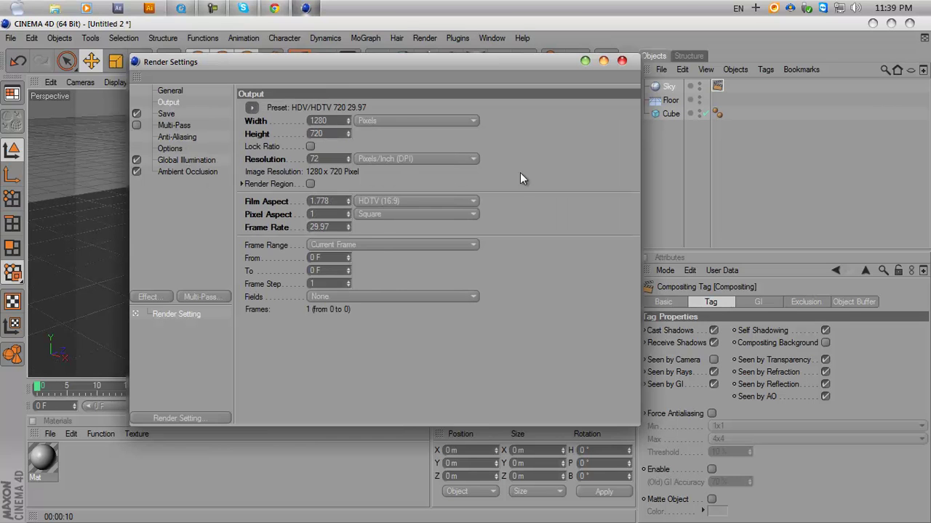
click(621, 61)
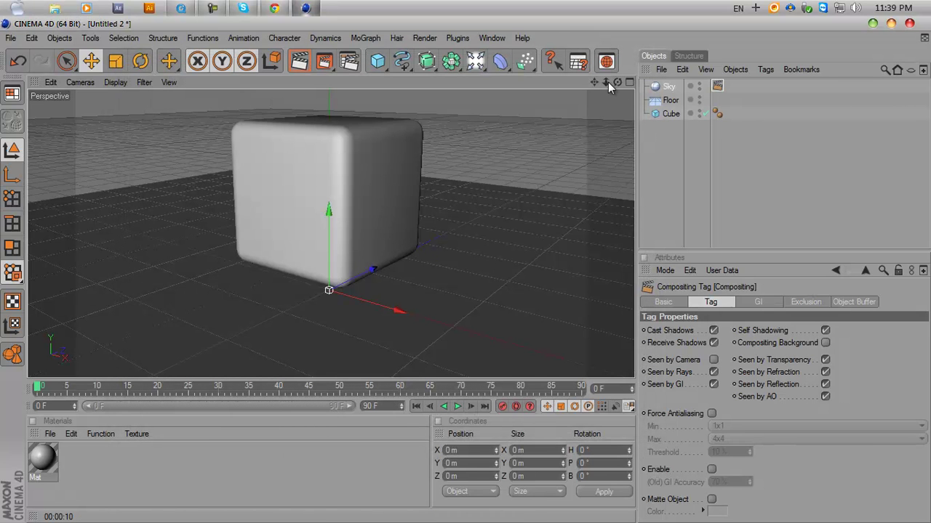
scroll(463, 268, down, 2)
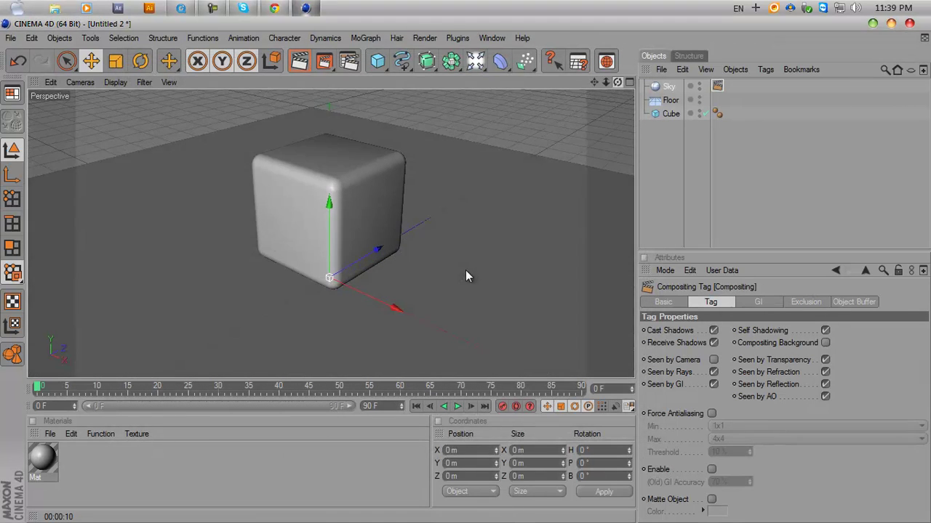
Create three more default materials alongside the existing one.
double_click(98, 472)
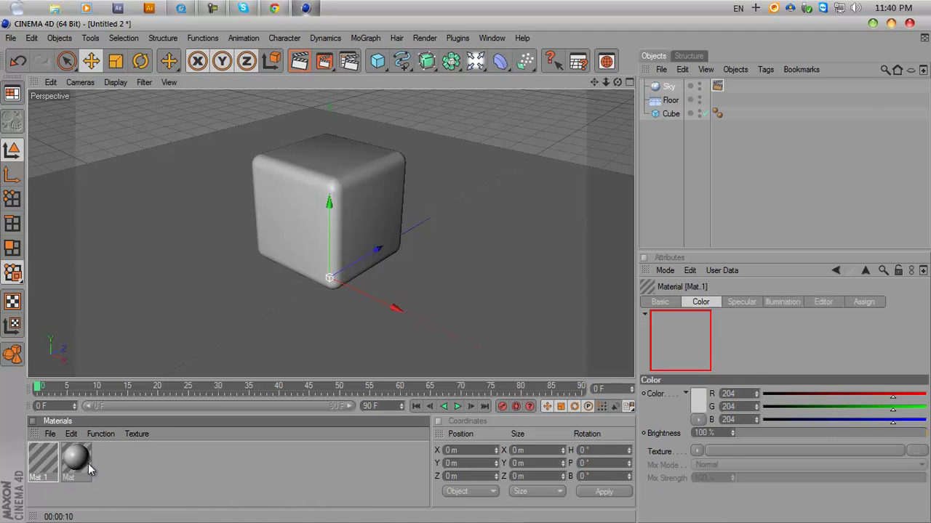
double_click(146, 455)
double_click(201, 461)
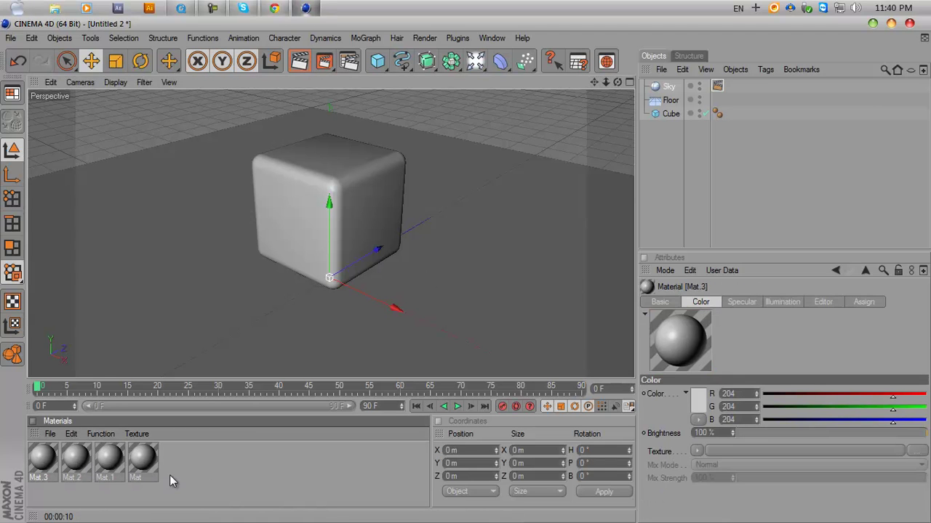
Rename the four materials 1, 2, 3 and 4 in the order they are listed.
double_click(38, 477)
text(1)
key(Return)
double_click(80, 477)
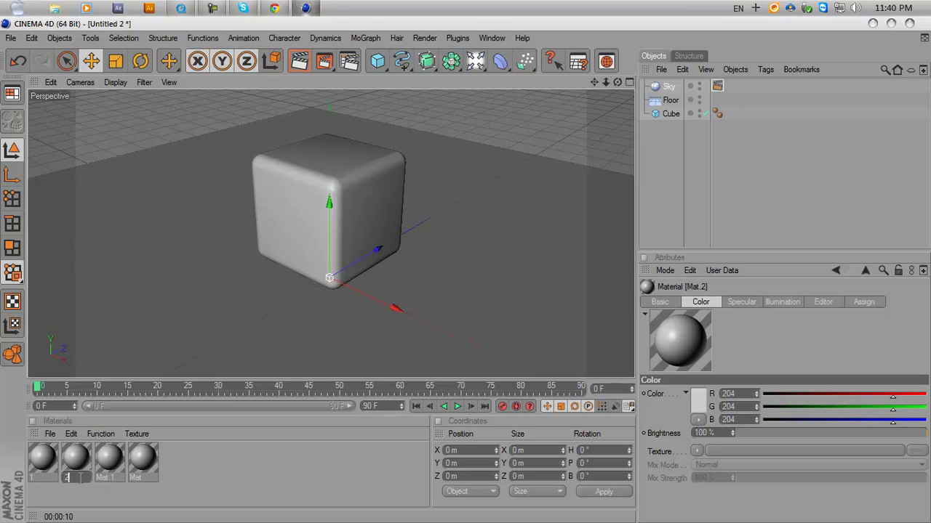
text(2)
key(Return)
double_click(107, 478)
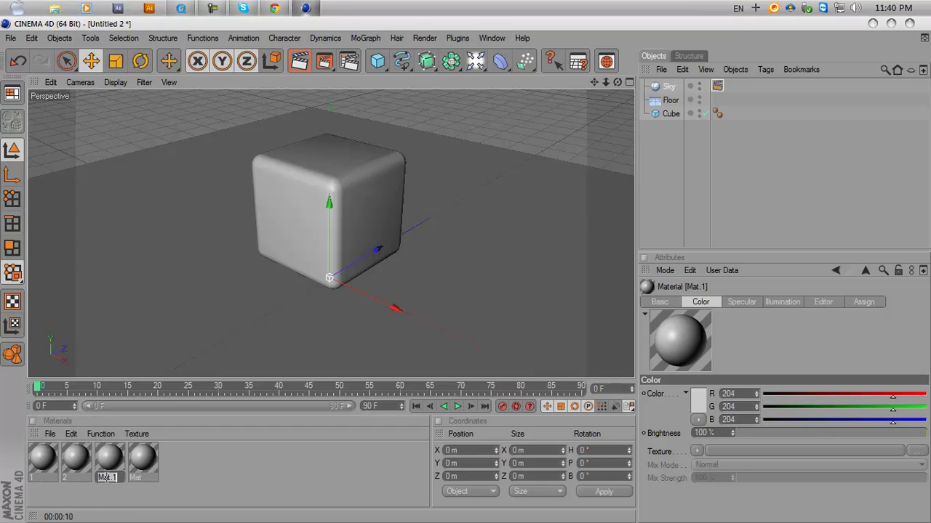
text(3)
key(Return)
click(139, 483)
double_click(136, 480)
text(4)
key(Return)
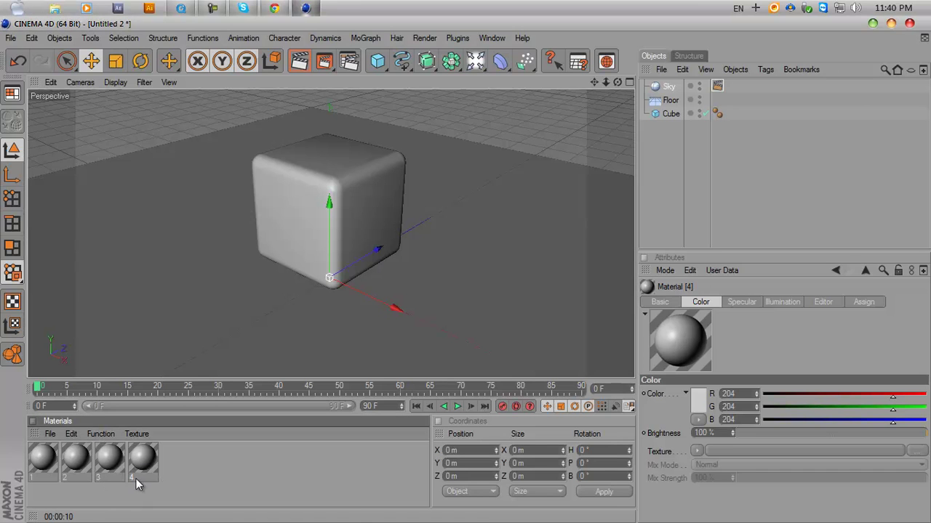
click(189, 484)
Set the color of material 1 to a dark red with R 161 and B 8.
double_click(52, 465)
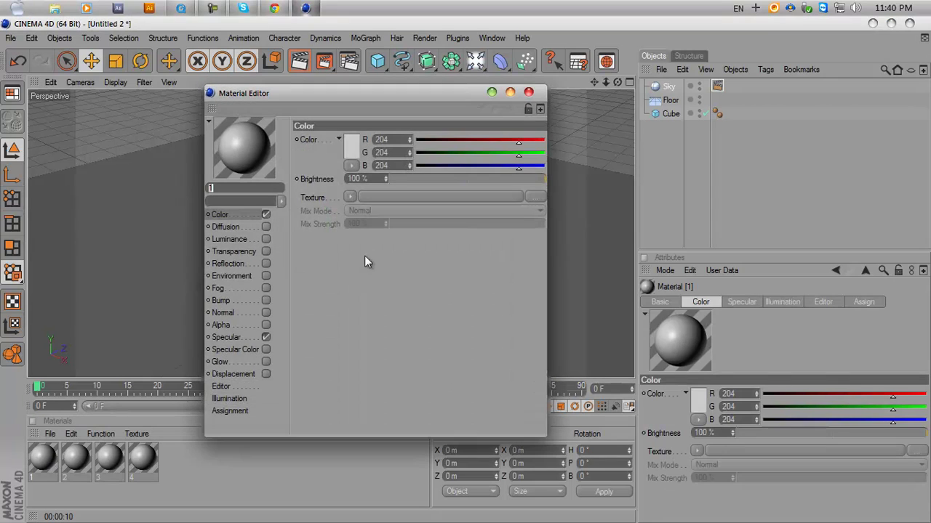
drag(323, 93, 651, 69)
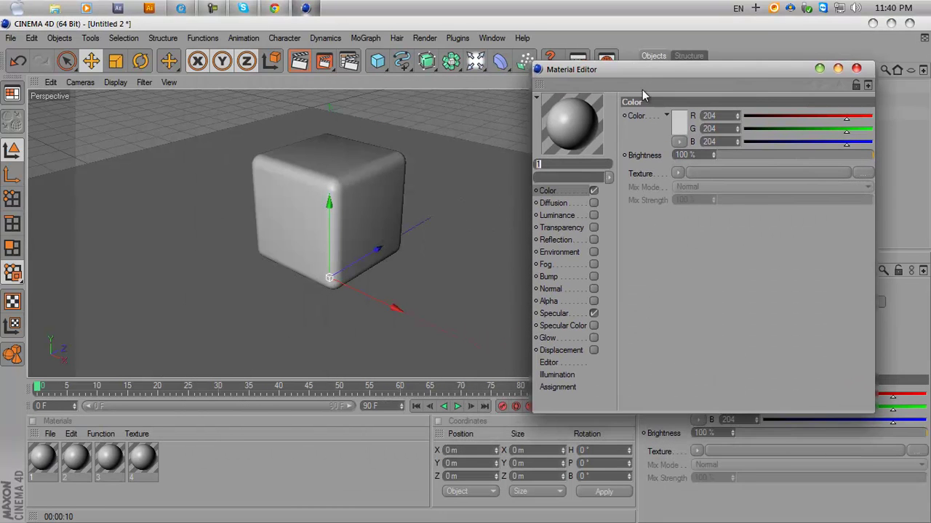
click(678, 120)
mouse_move(669, 119)
mouse_down()
mouse_move(676, 98)
mouse_move(680, 106)
mouse_up()
click(656, 174)
Enable Reflection on material 1 with 36% brightness and a Gradient texture at 48% mix strength, and close its editor.
click(559, 240)
click(593, 240)
click(775, 154)
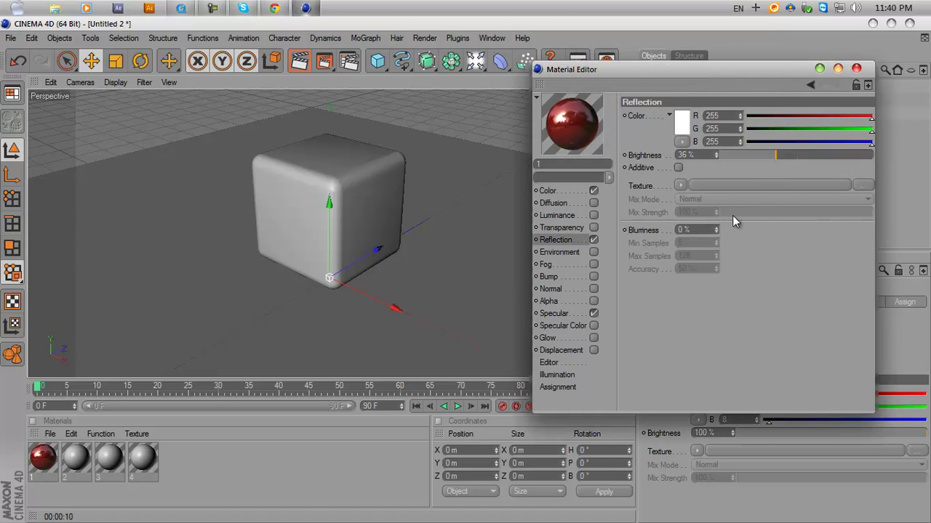
click(681, 186)
click(694, 319)
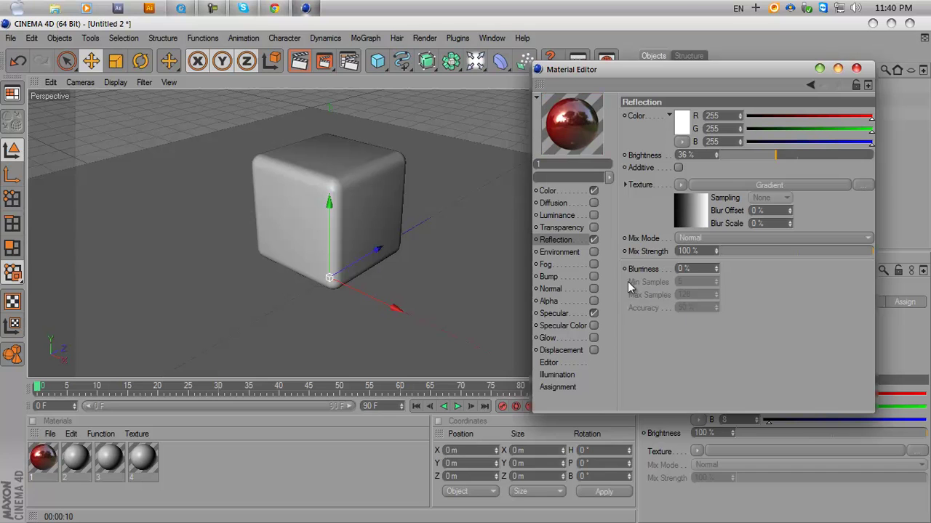
click(793, 250)
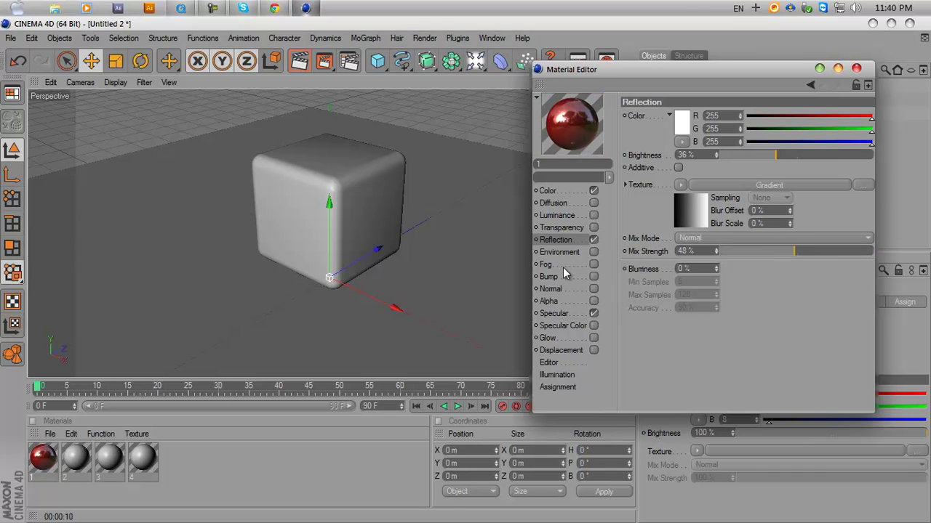
click(856, 68)
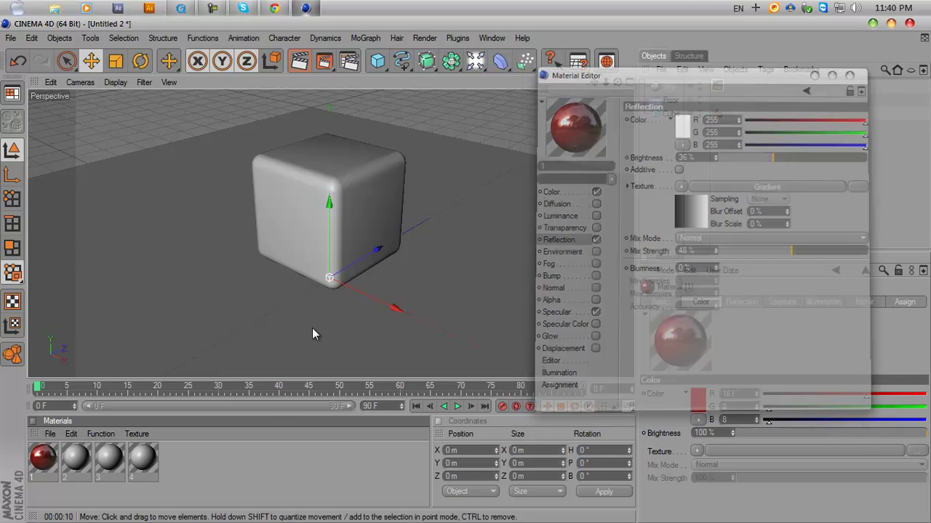
Set the color of material 2 to an orange-brown with R 169, G 101, B 32.
double_click(76, 457)
click(219, 214)
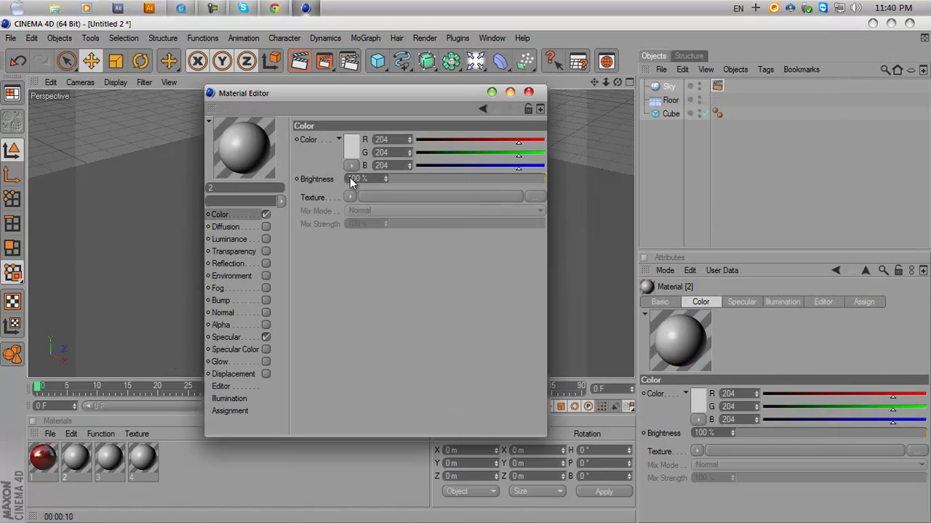
click(351, 146)
drag(327, 105, 635, 150)
click(345, 132)
click(327, 203)
Enable Reflection on material 2 with 25% brightness and a Fresnel texture at 65% mix strength, and close its editor.
click(574, 295)
click(739, 212)
click(660, 242)
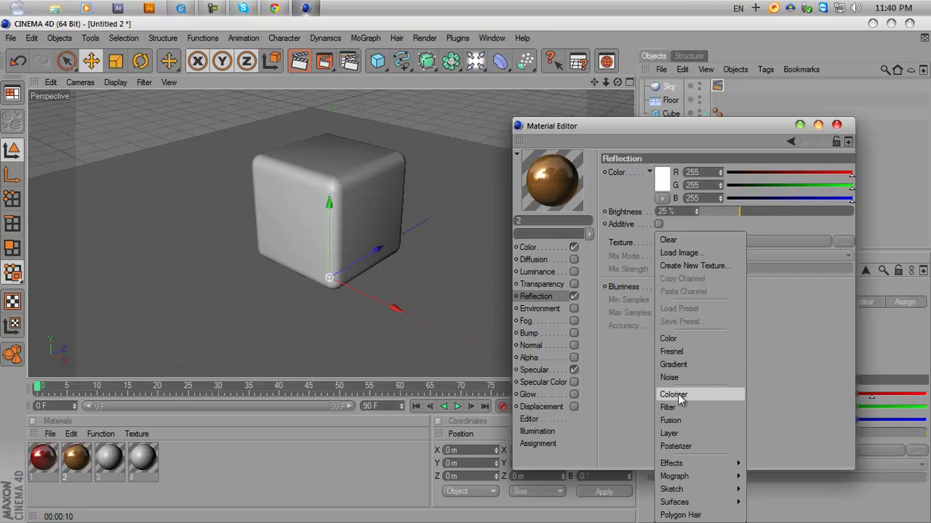
click(671, 352)
click(752, 306)
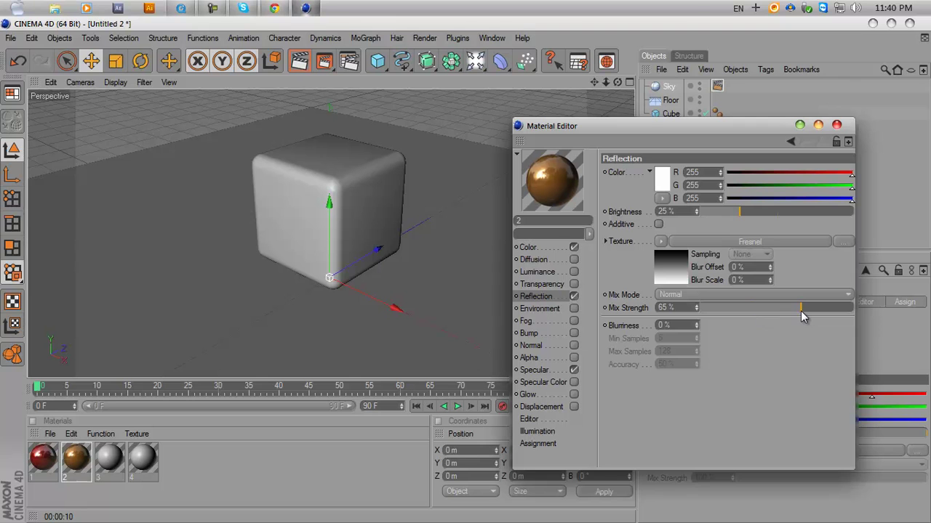
click(837, 125)
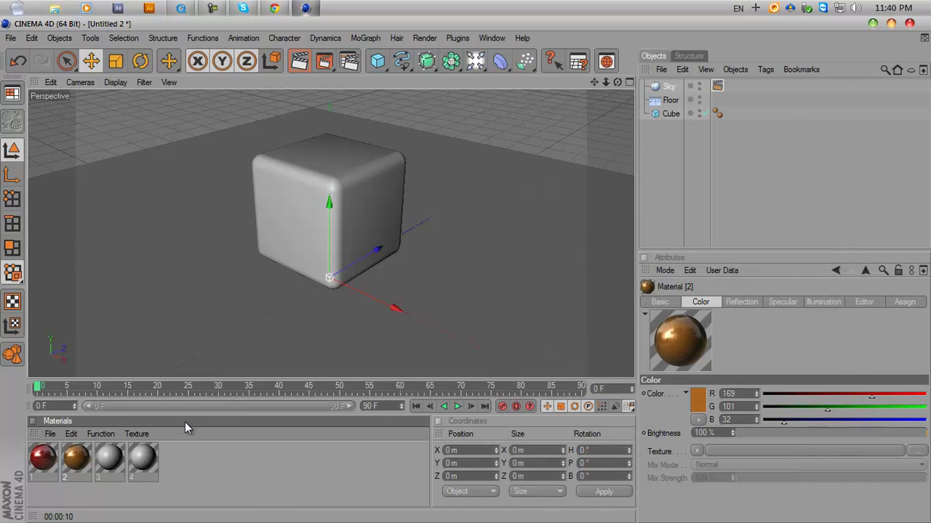
Enable Reflection on material 3 with 12% brightness and a Fresnel texture.
double_click(110, 458)
drag(347, 93, 686, 105)
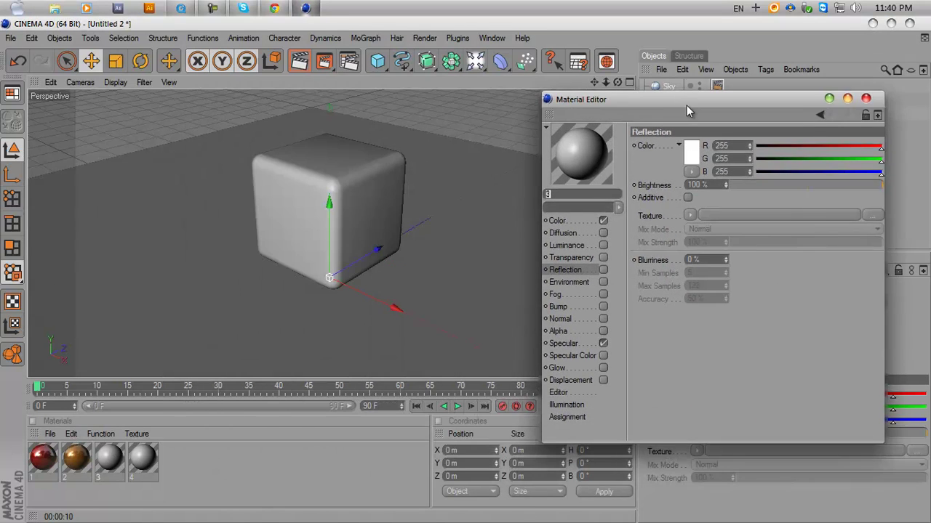
click(603, 270)
drag(804, 185, 756, 187)
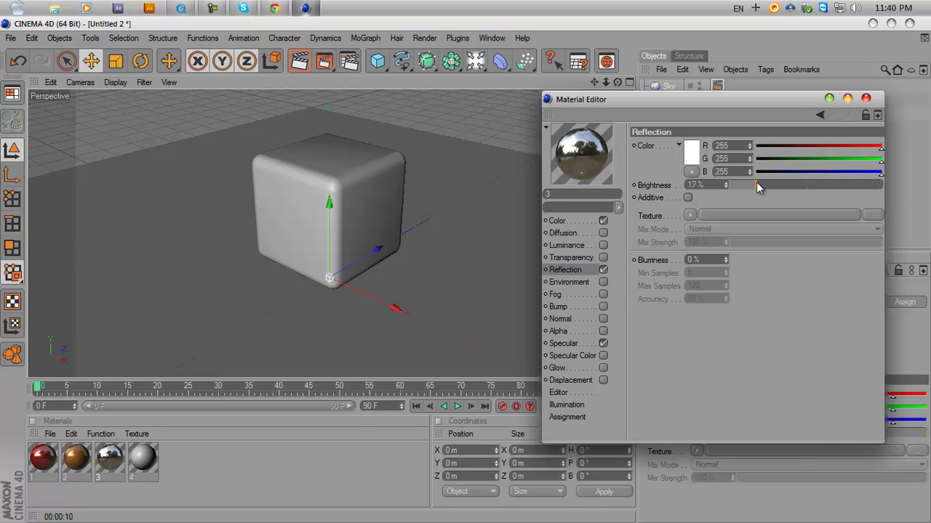
click(690, 215)
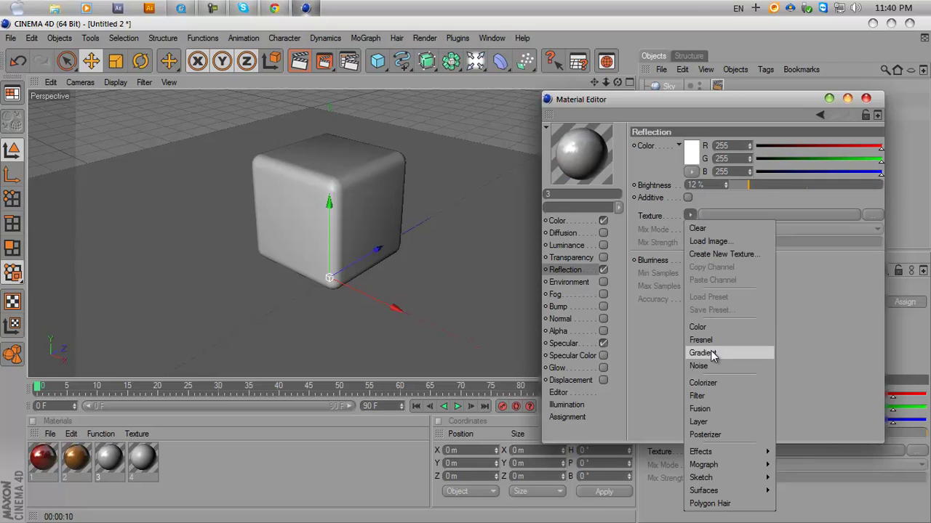
click(709, 341)
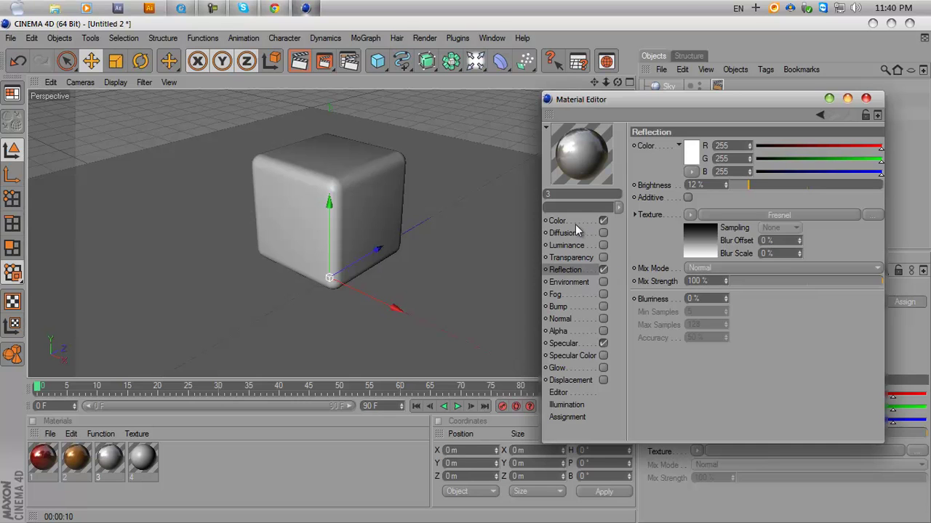
Set the color of material 3 to a golden yellow with R 208, G 155, B 56, and close its editor.
click(564, 221)
click(689, 157)
click(664, 111)
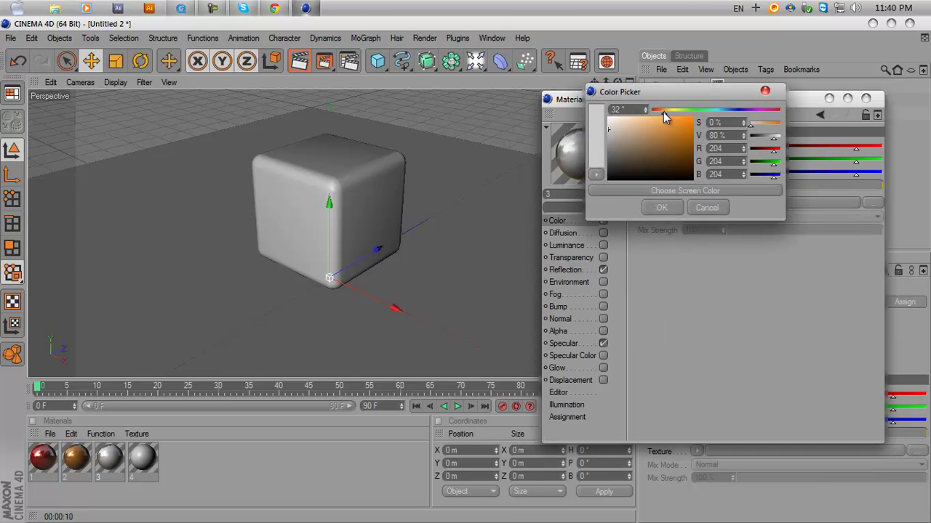
drag(664, 112, 666, 113)
click(669, 129)
click(665, 207)
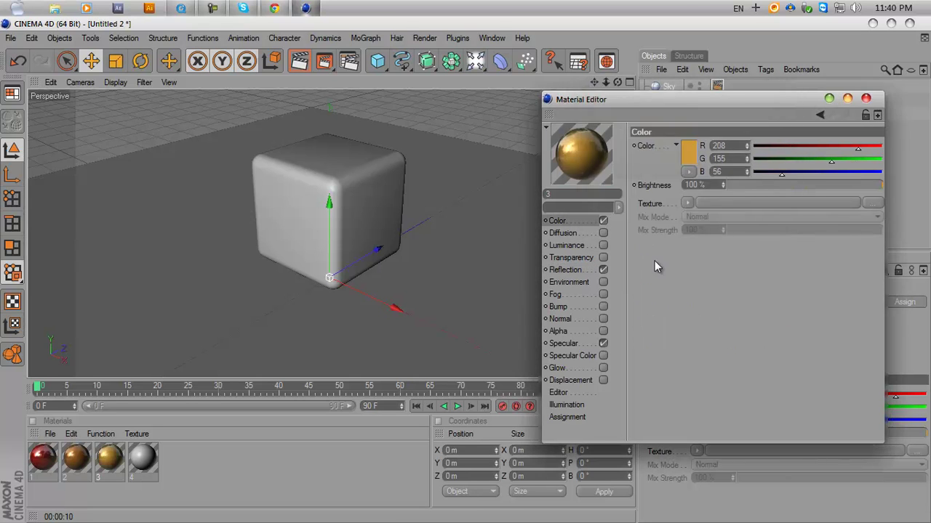
click(865, 98)
Set the color of material 4 to a dark gray with R 63, G 63, B 63.
double_click(144, 456)
drag(405, 111, 736, 107)
click(679, 149)
drag(624, 166, 585, 171)
click(644, 211)
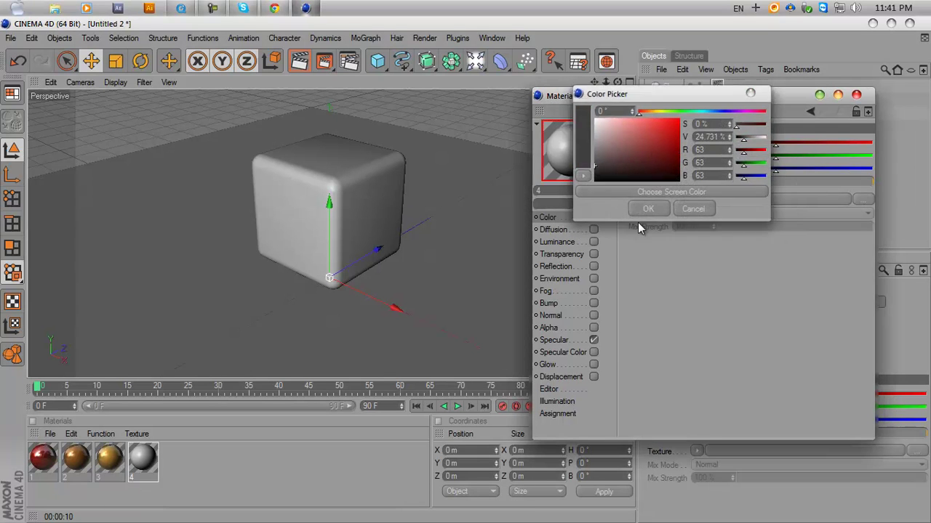
Enable Reflection on material 4 with 53% brightness and a Gradient texture.
click(574, 267)
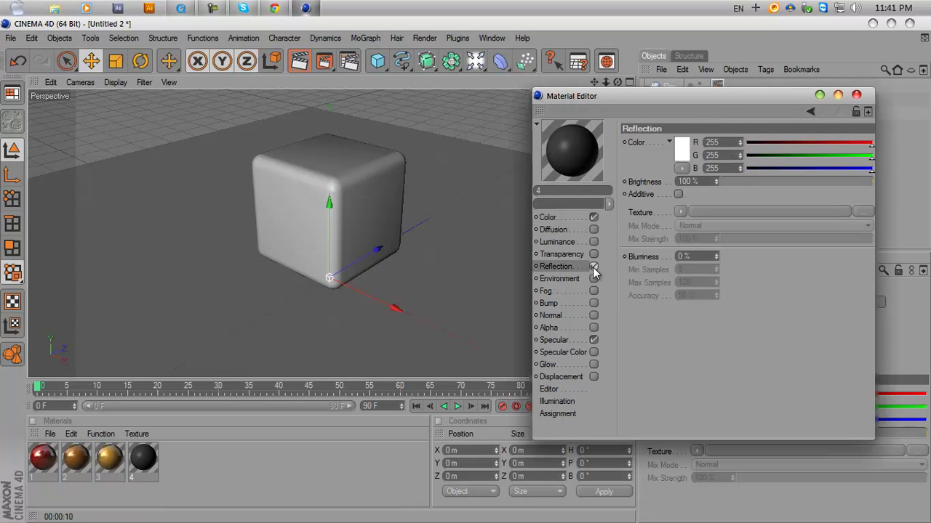
click(593, 267)
click(772, 183)
mouse_move(786, 180)
mouse_down()
mouse_move(810, 179)
mouse_move(802, 181)
mouse_up()
click(680, 212)
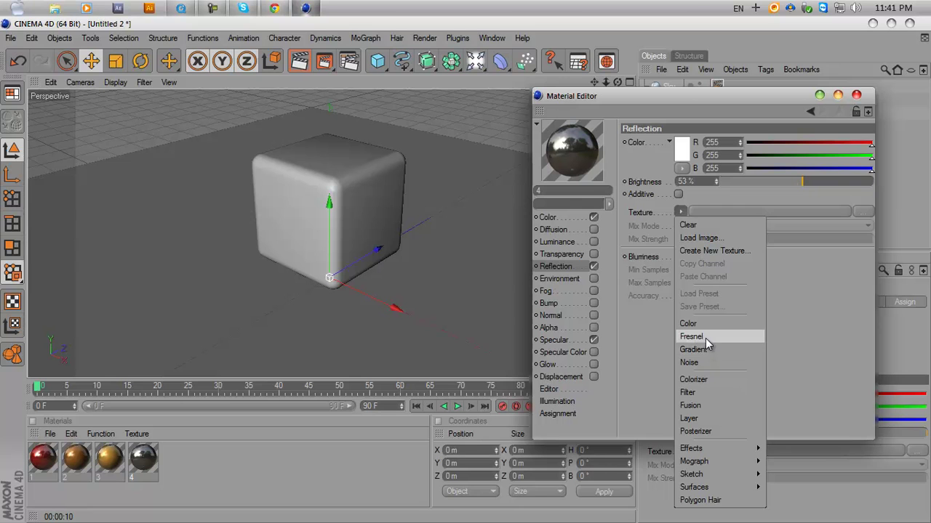
click(706, 349)
Enable the Environment channel on material 4 and give it a Fresnel texture.
click(586, 281)
click(593, 279)
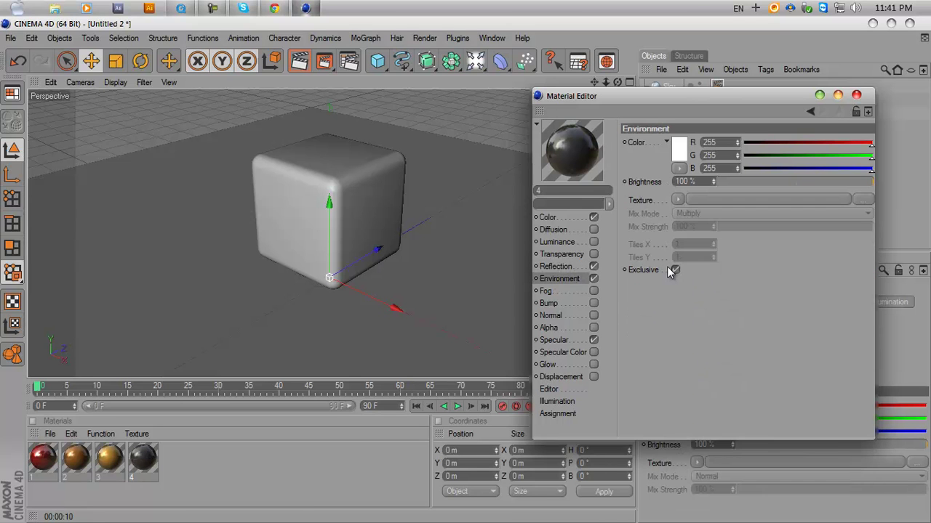
click(677, 200)
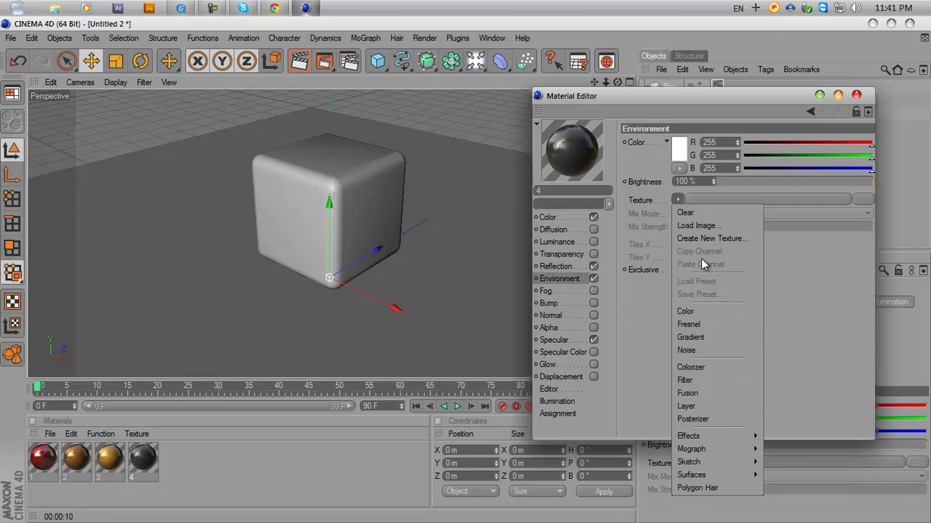
click(698, 324)
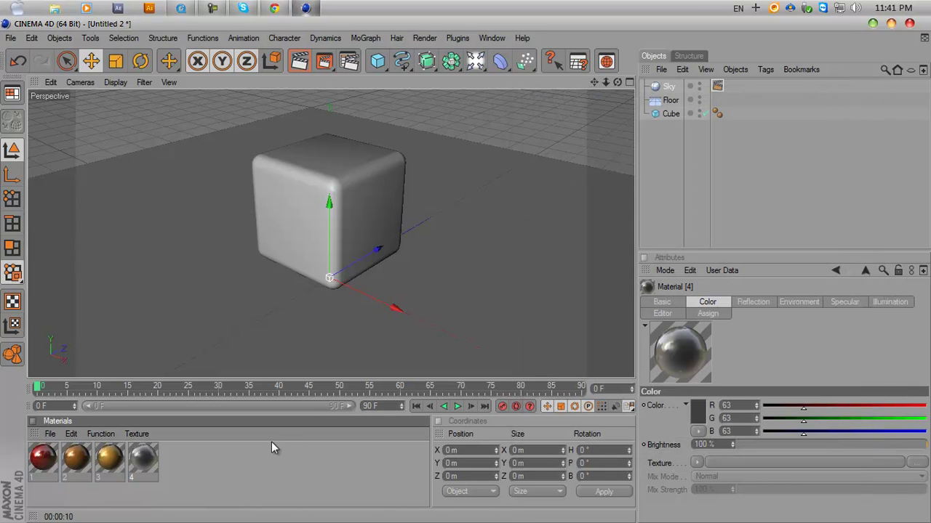
Convert the Cube primitive to an editable polygon object and keep it selected.
click(667, 114)
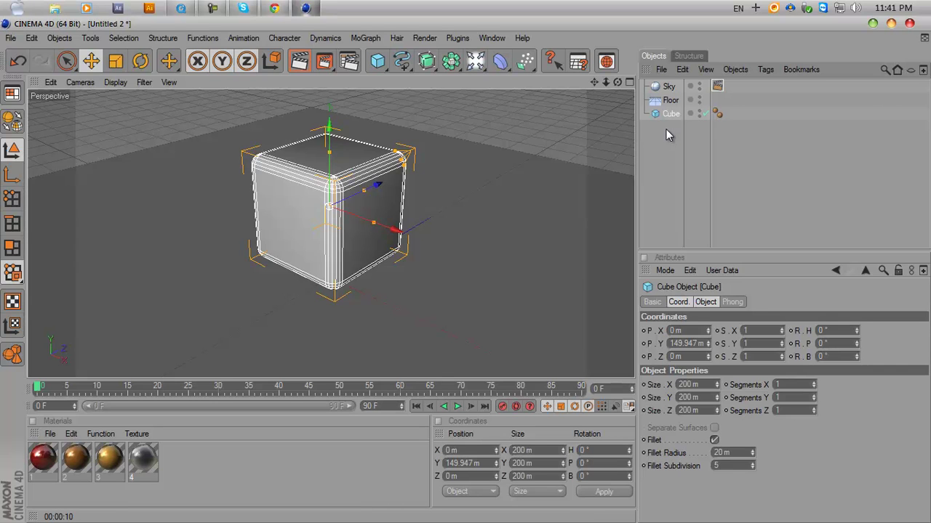
key(c)
click(666, 145)
click(668, 114)
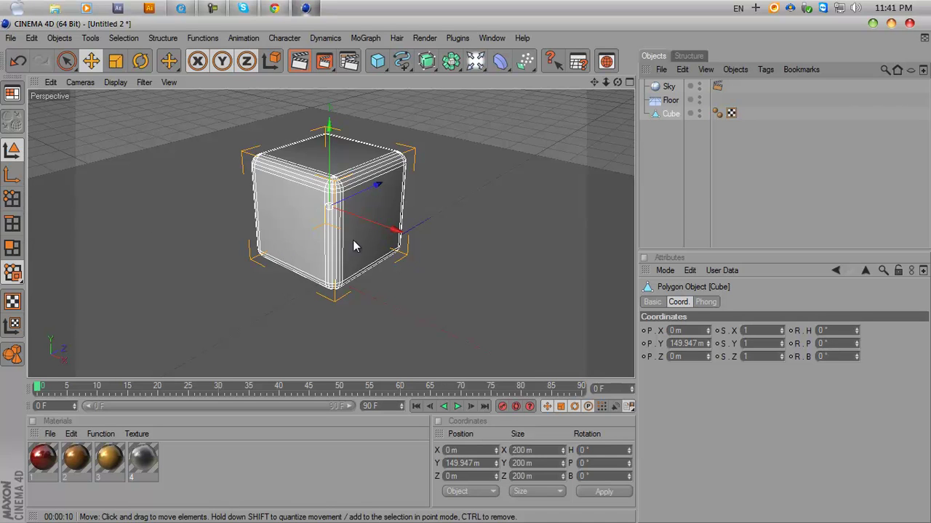
Switch to polygon mode and select the two opposite flat side faces of the cube along its X axis.
click(12, 248)
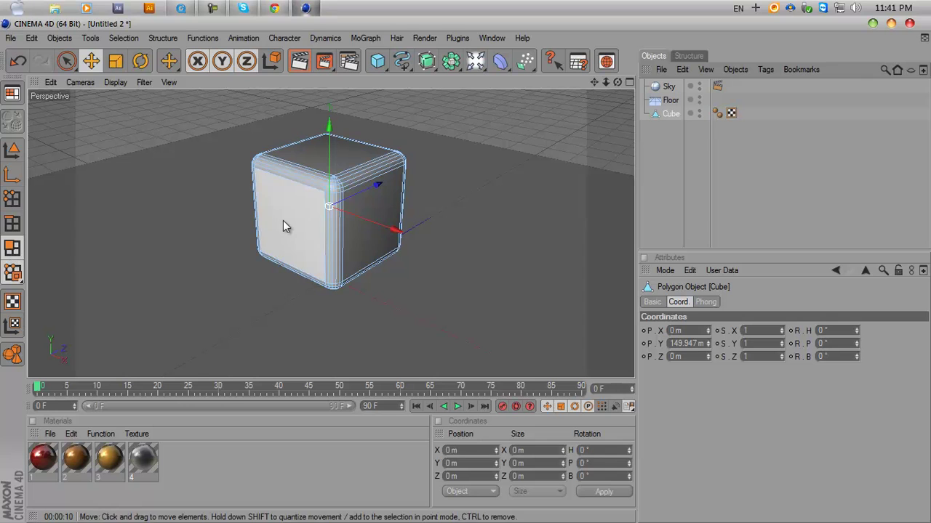
click(392, 205)
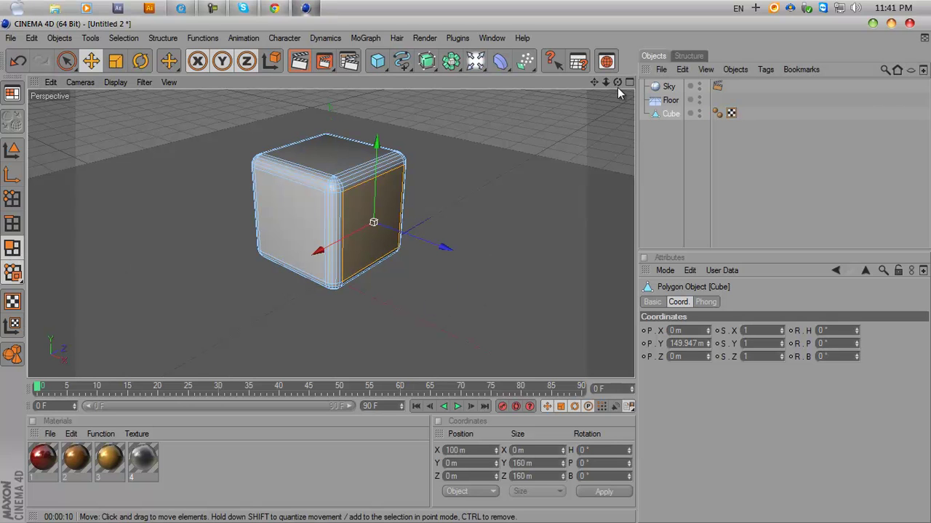
alt+drag(459, 267, 250, 257)
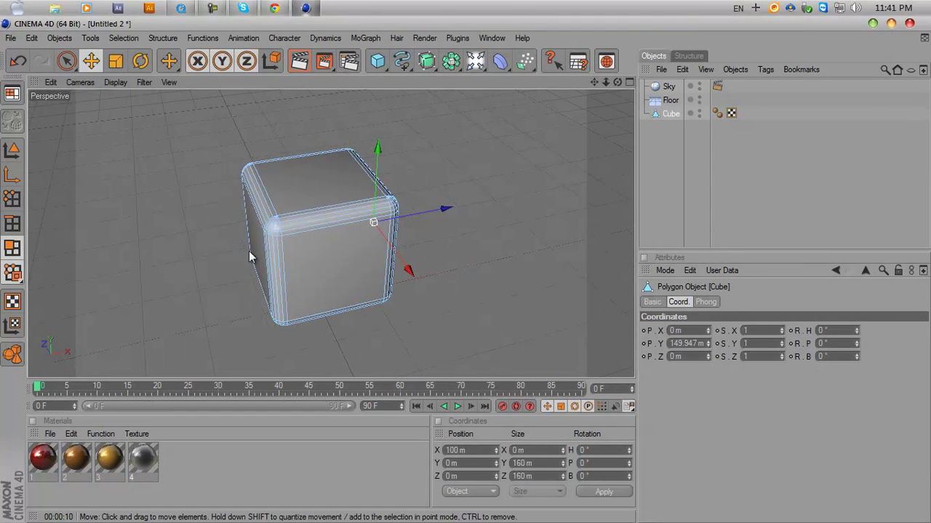
click(256, 245)
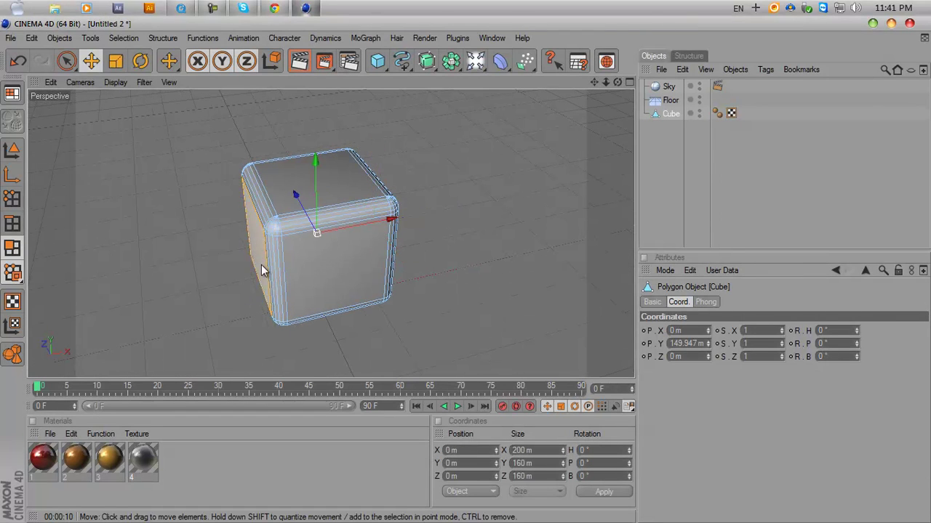
Store the two opposite X-axis faces with Set Selection and name the polygon selection tag a1.
key(ctrl+r)
key(v)
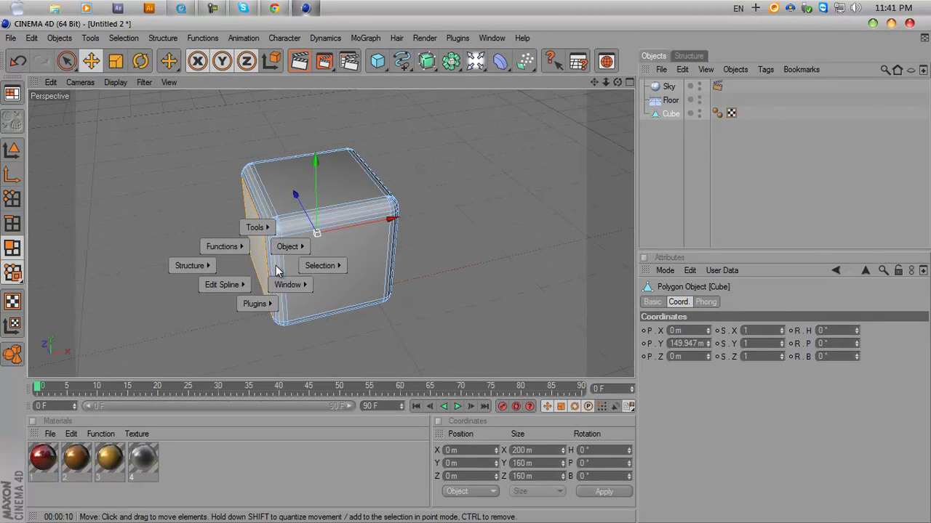
mouse_move(320, 269)
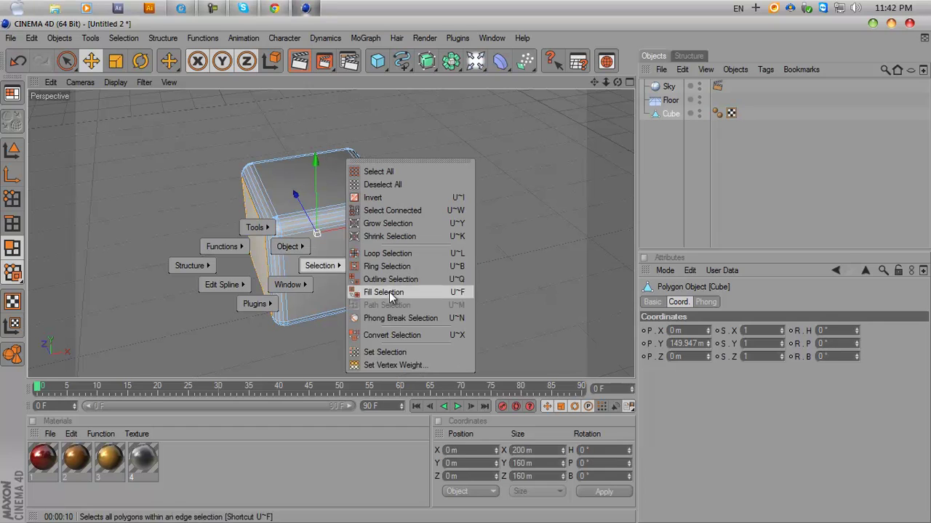
click(384, 352)
drag(736, 319, 643, 322)
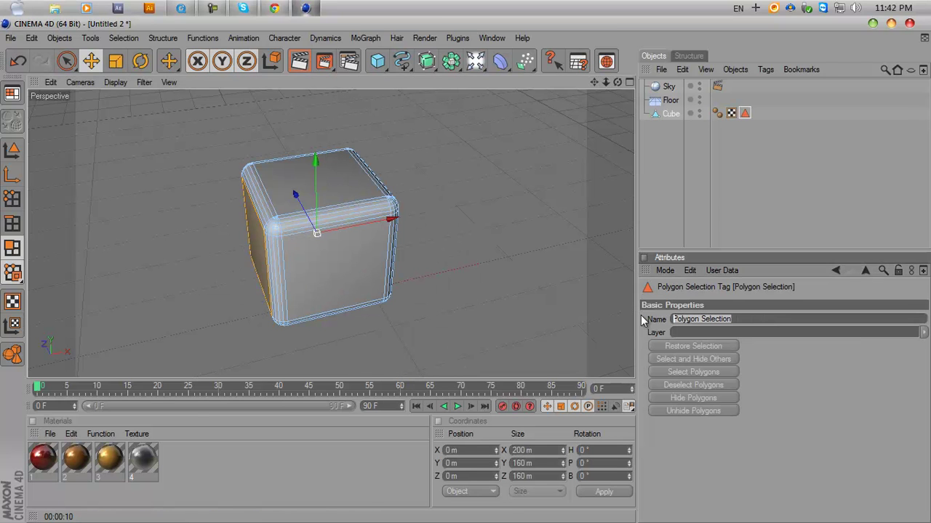
text(a1)
key(Return)
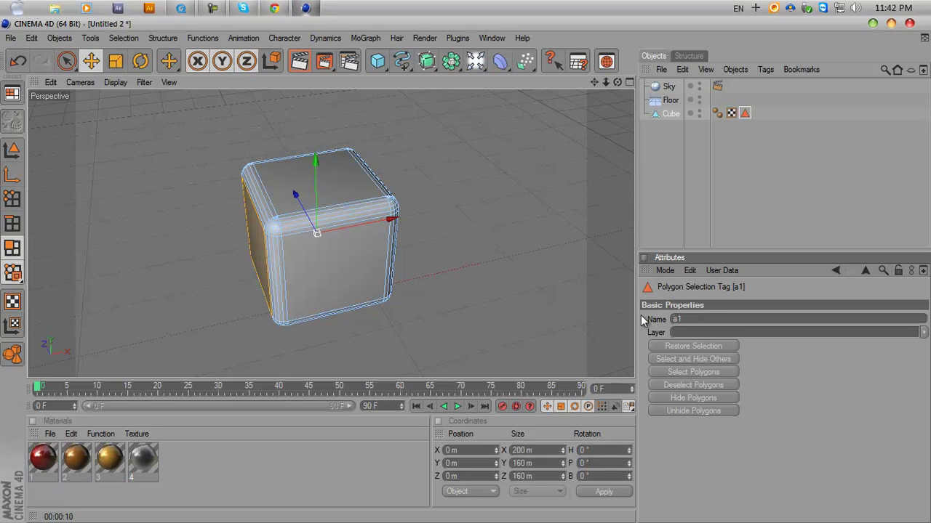
click(766, 206)
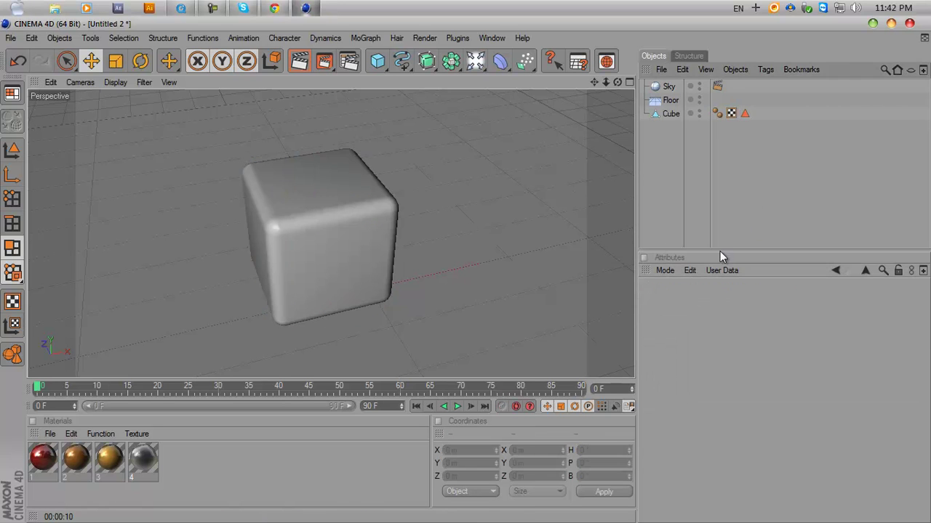
click(745, 114)
double_click(745, 114)
drag(617, 83, 450, 270)
click(657, 152)
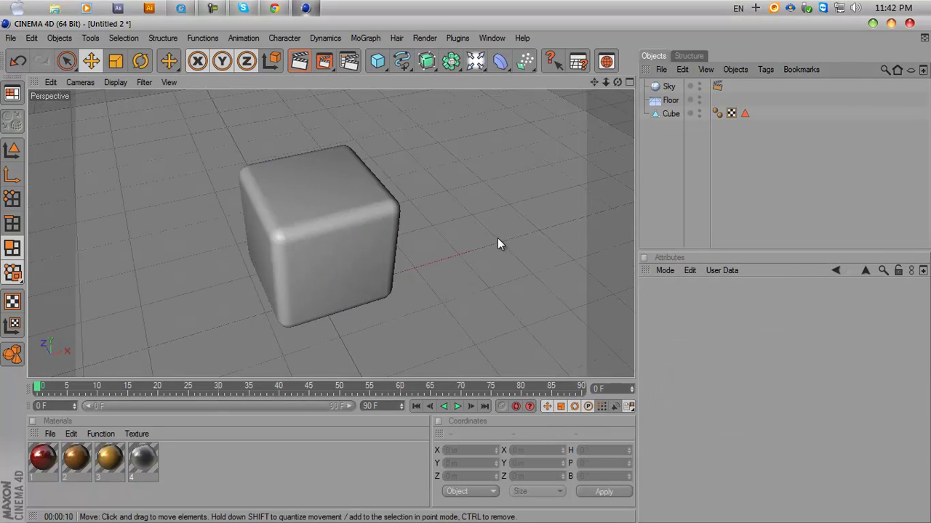
Hide the Floor in the viewport and select the cube's flat top and bottom faces.
click(303, 199)
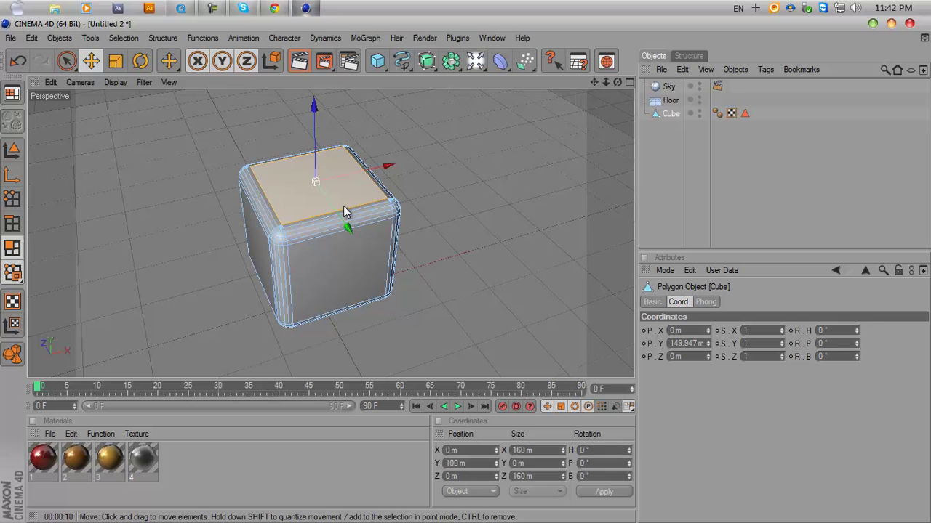
drag(618, 84, 465, 269)
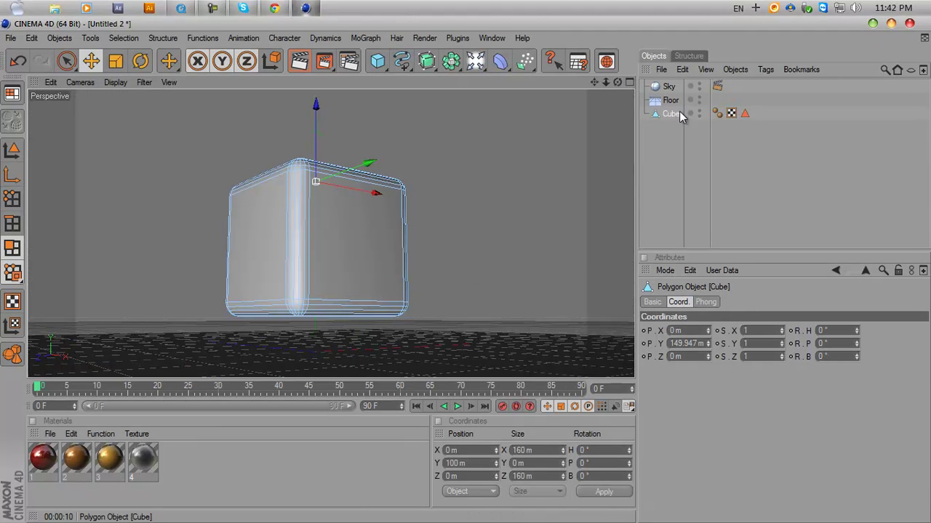
click(700, 98)
click(700, 98)
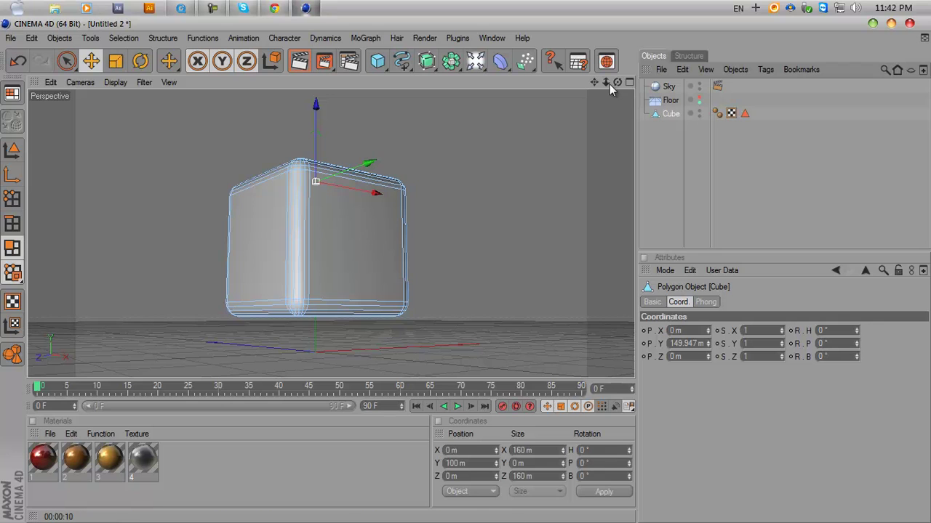
drag(613, 80, 464, 270)
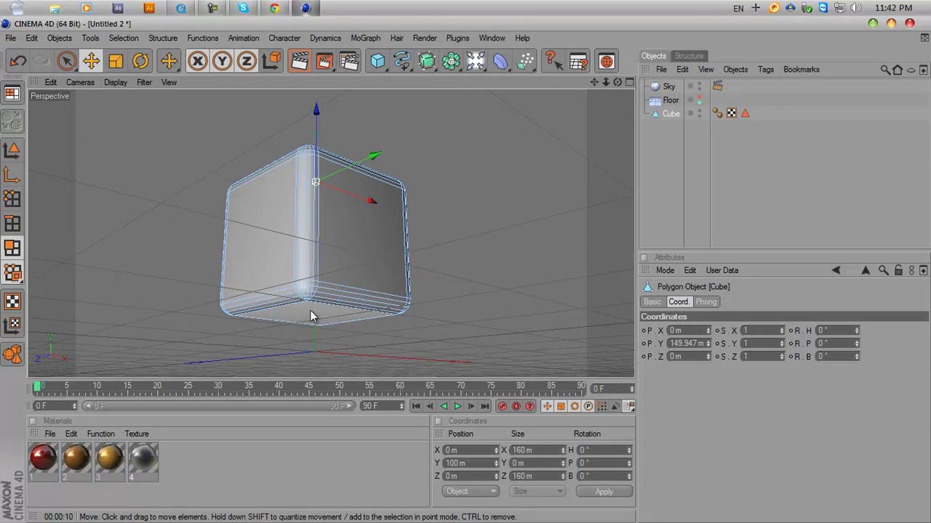
drag(597, 85, 465, 270)
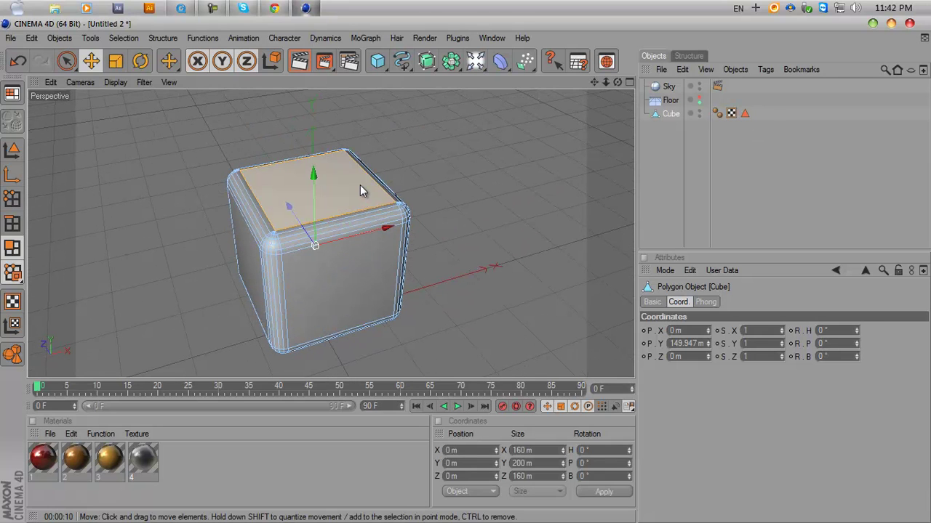
Store the top and bottom faces with Set Selection and name the polygon selection tag b1.
key(v)
mouse_move(428, 184)
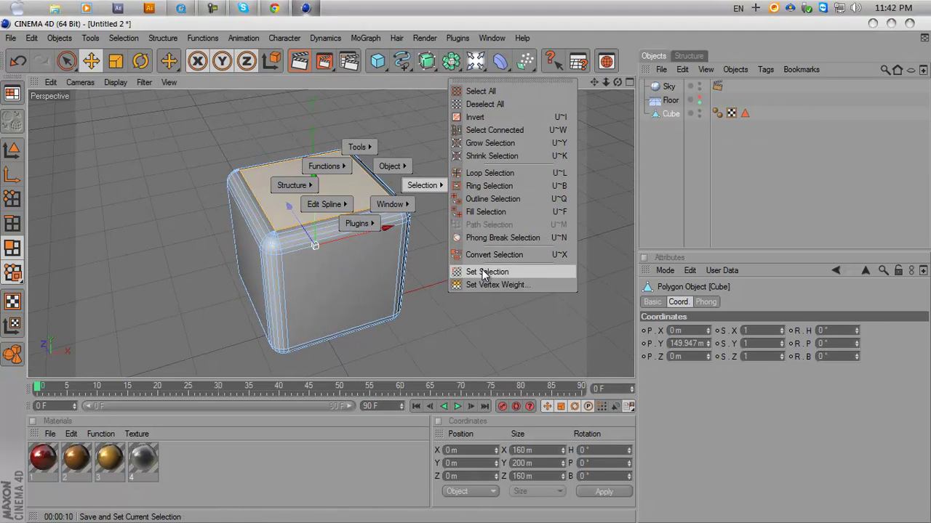
click(485, 272)
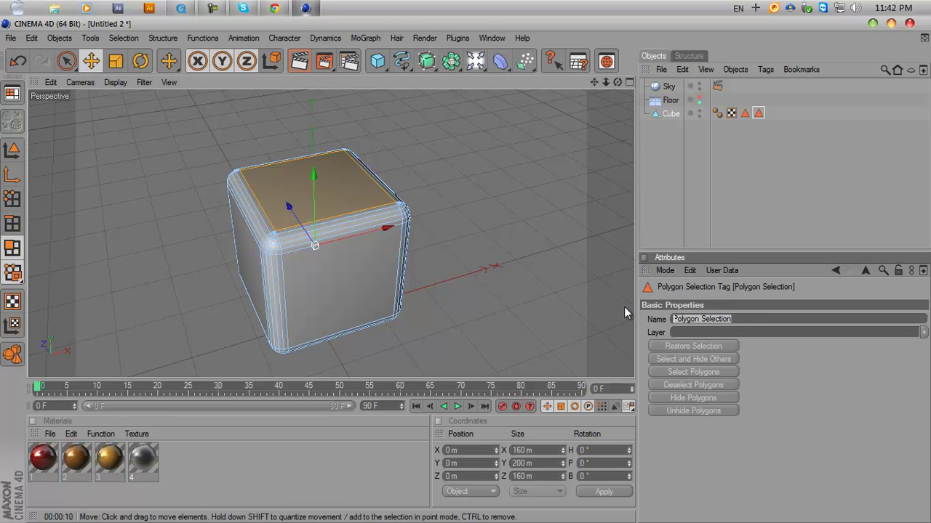
text(b1)
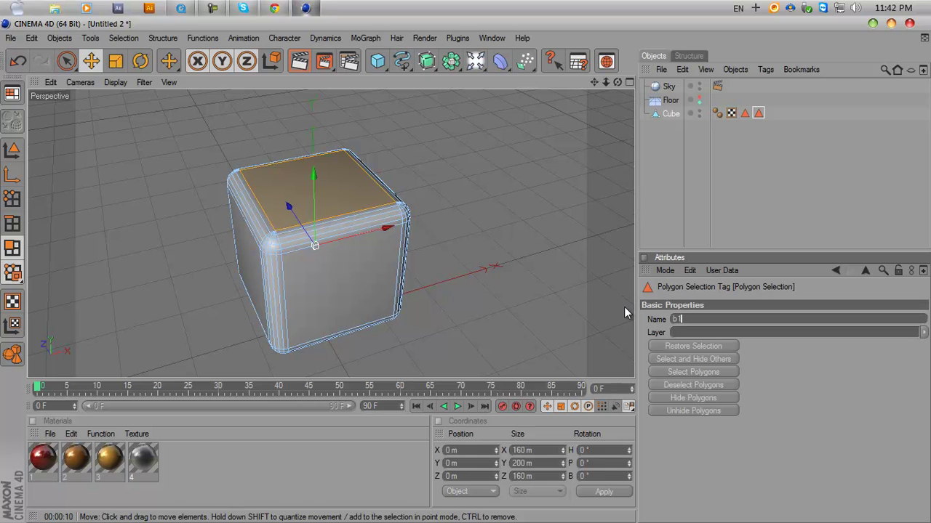
key(Return)
click(750, 145)
click(744, 113)
click(759, 115)
click(743, 192)
Select the two opposite flat side faces of the cube along its Z axis.
click(361, 297)
click(355, 309)
alt+drag(354, 309, 611, 86)
click(197, 305)
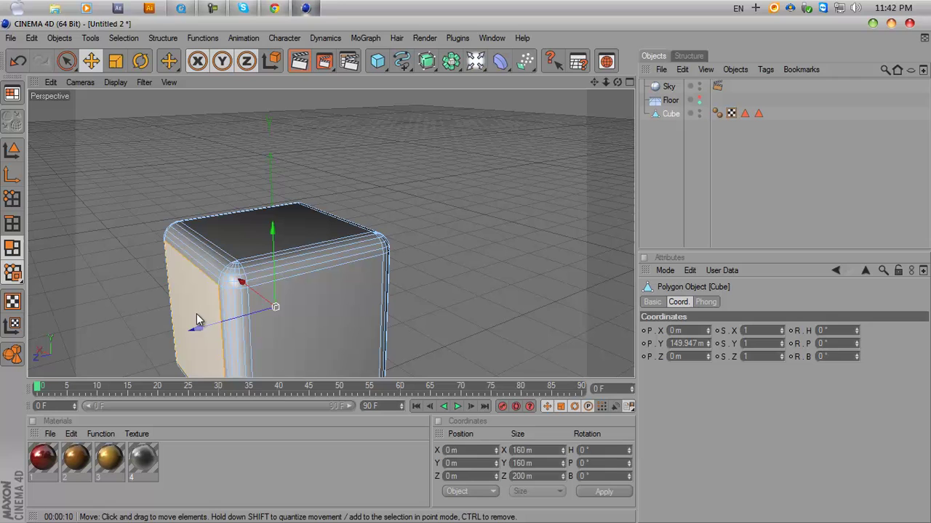
Store the two opposite Z-axis faces with Set Selection and name the polygon selection tag b2.
key(v)
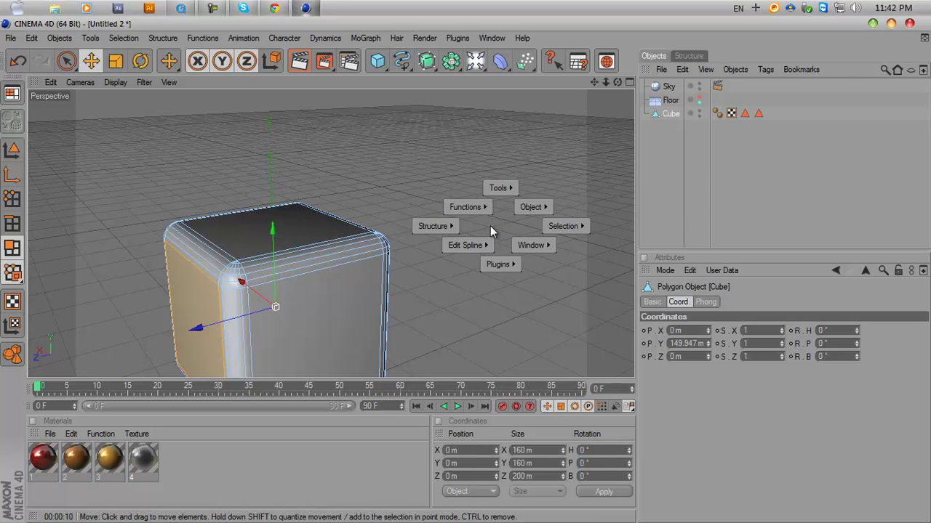
mouse_move(574, 227)
click(625, 314)
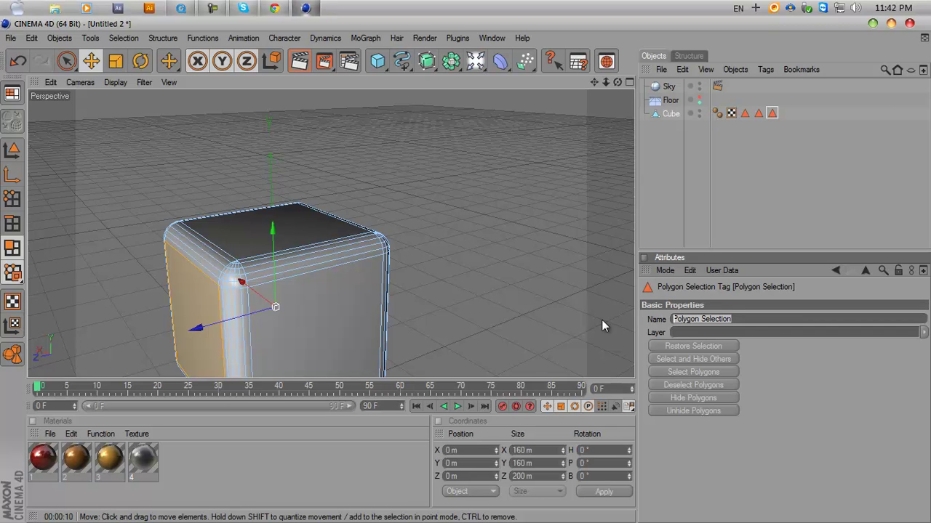
text(b2)
key(Return)
click(740, 198)
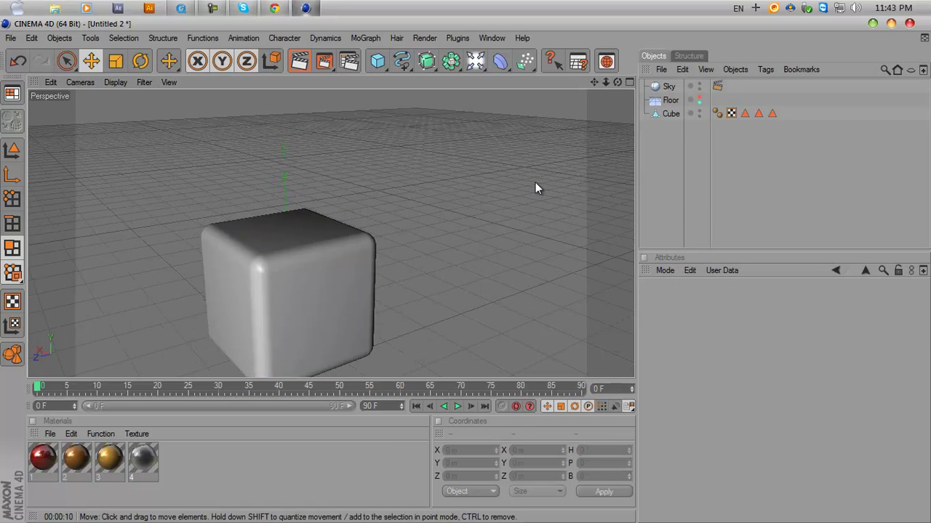
Select all the fillet strips along one top edge of the Cube with Live Selection.
alt+drag(536, 187, 594, 122)
drag(599, 85, 465, 275)
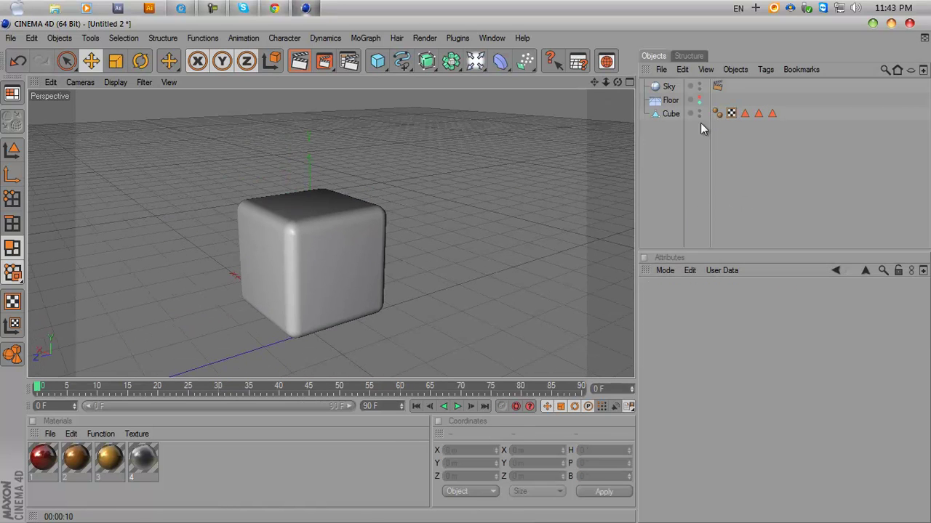
click(674, 114)
click(740, 181)
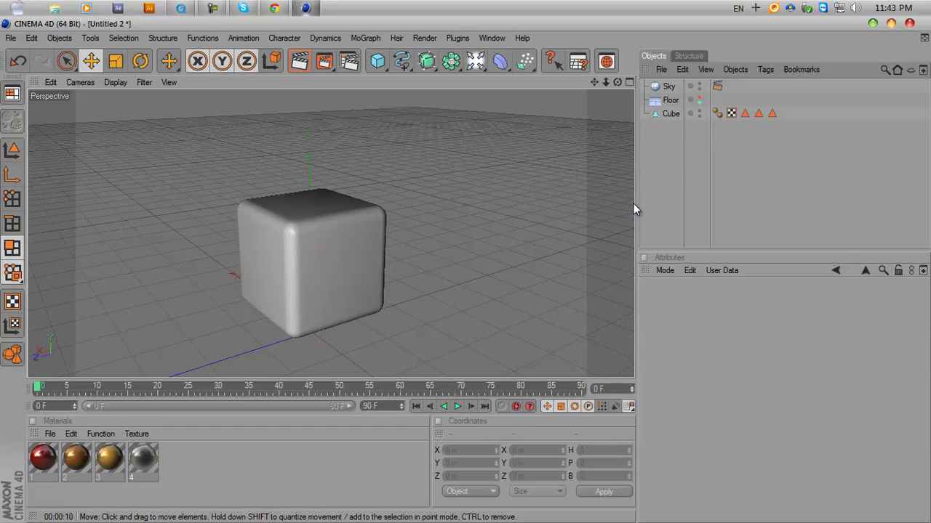
click(669, 114)
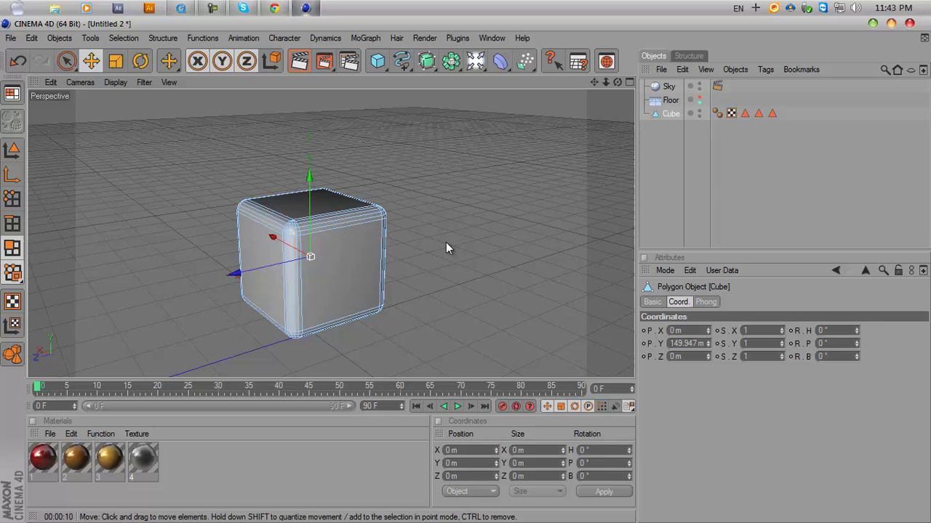
scroll(481, 225, up, 5)
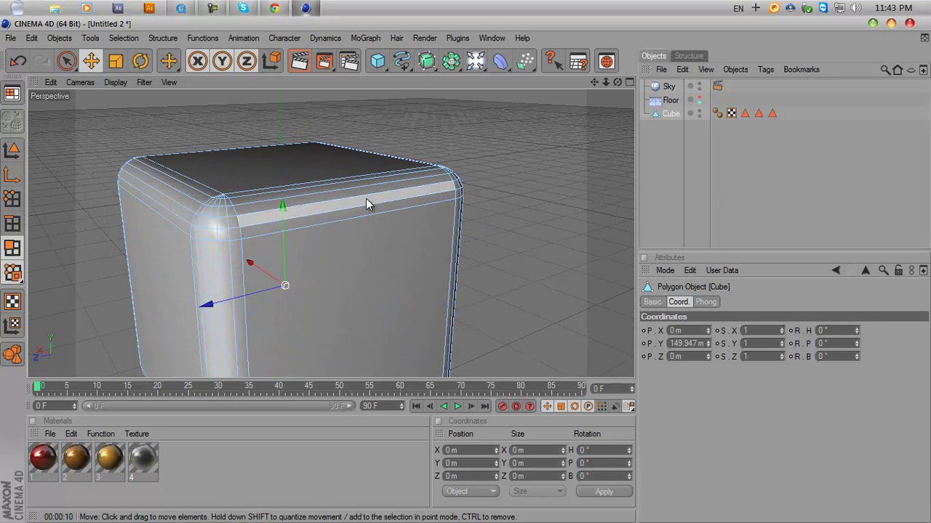
click(66, 61)
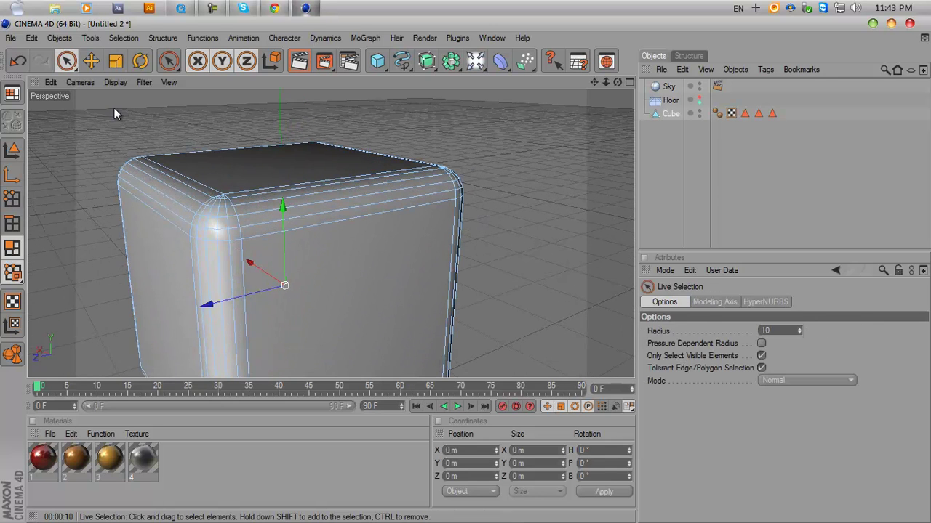
click(309, 189)
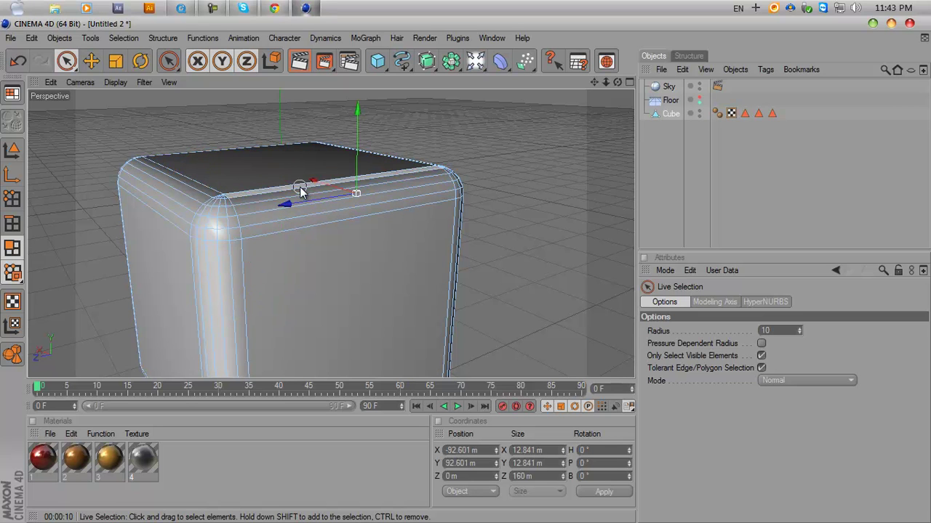
mouse_move(300, 190)
ctrl+mouse_down()
mouse_move(445, 193)
mouse_move(363, 208)
mouse_move(357, 186)
mouse_move(367, 199)
ctrl+mouse_up()
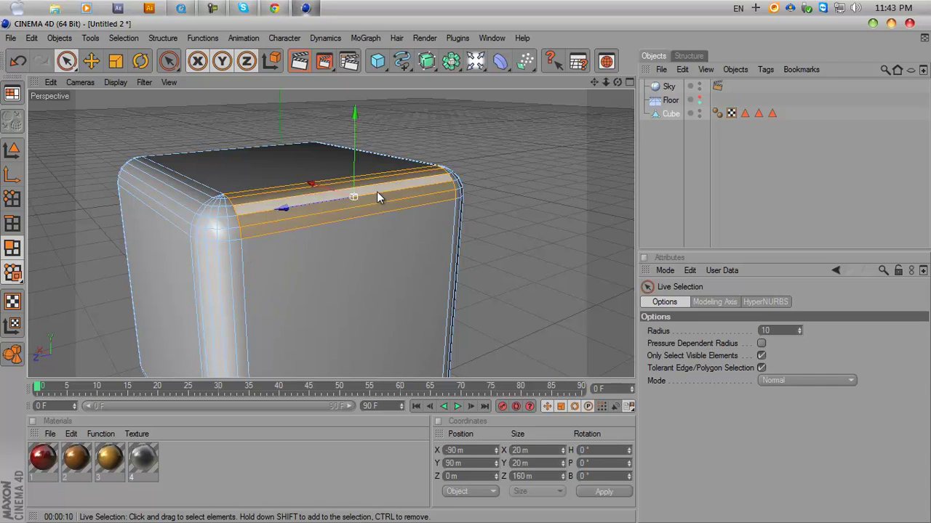
Add the fillet strips along two more top edges of the cube to the polygon selection.
drag(617, 82, 465, 269)
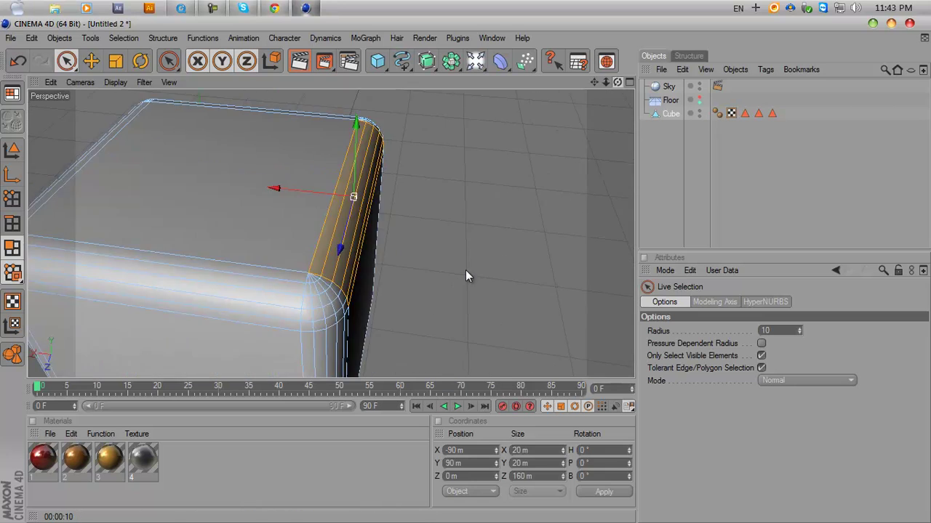
drag(592, 83, 465, 269)
drag(614, 84, 457, 275)
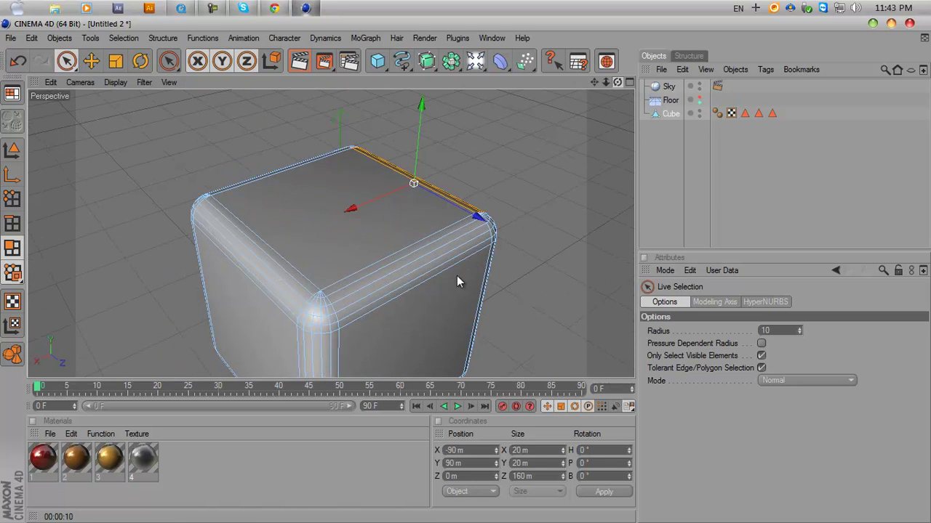
shift+click(298, 282)
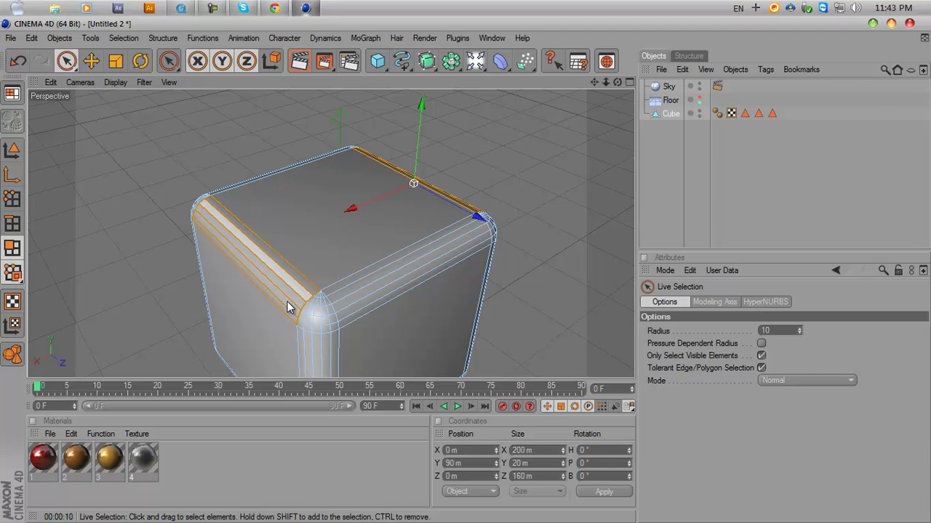
shift+click(386, 264)
shift+drag(386, 265, 397, 290)
Add the fillet strips along the last unselected top edge and the flat top face to the polygon selection.
drag(613, 88, 377, 233)
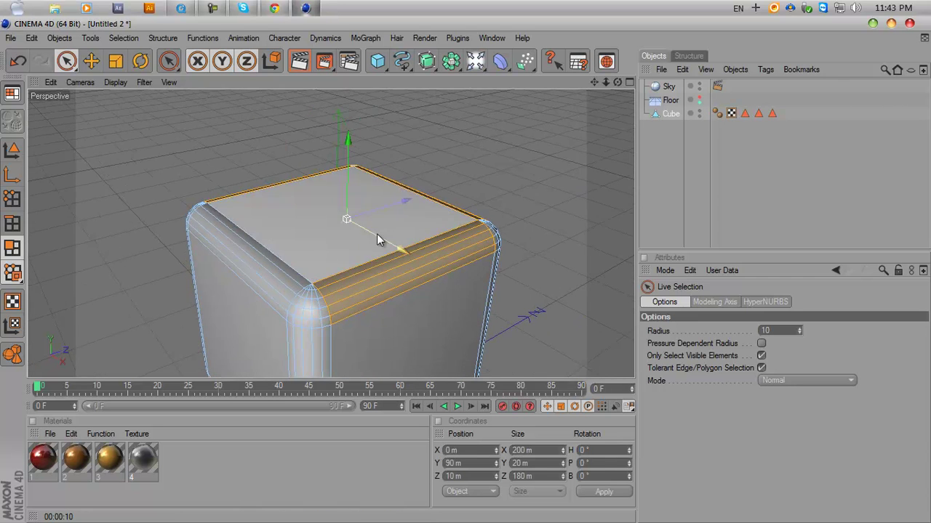
shift+click(256, 247)
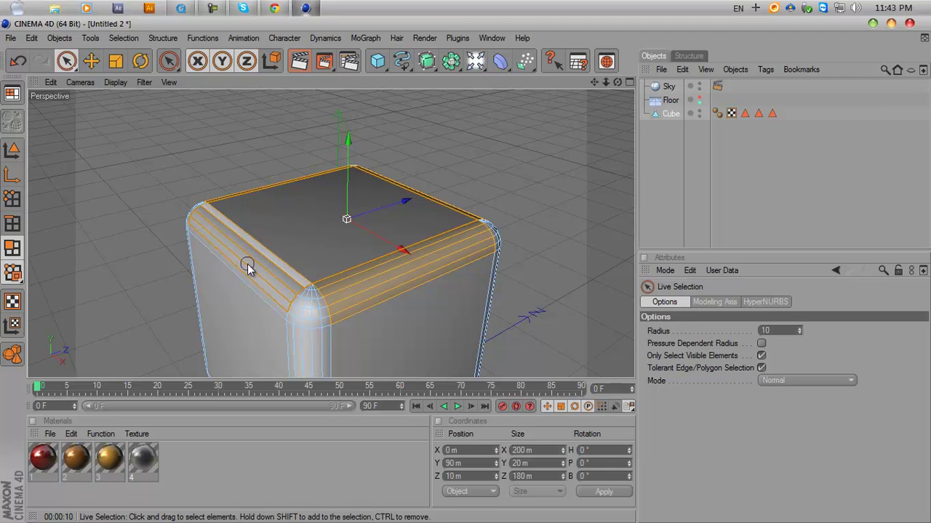
key(u)
key(y)
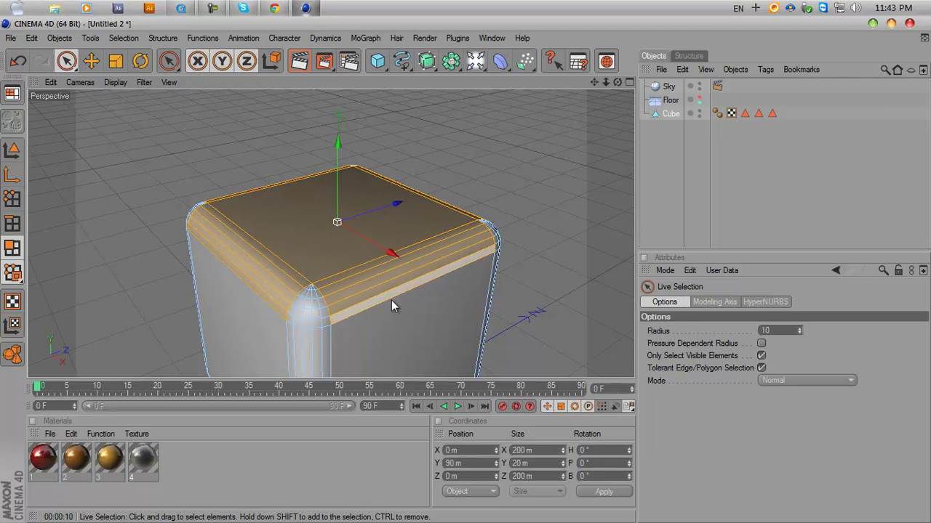
Remove the flat top face from the selection and store the top edge strips as a polygon selection tag named e1.
mouse_move(476, 274)
alt+mouse_down()
mouse_move(489, 264)
mouse_move(473, 265)
alt+mouse_up()
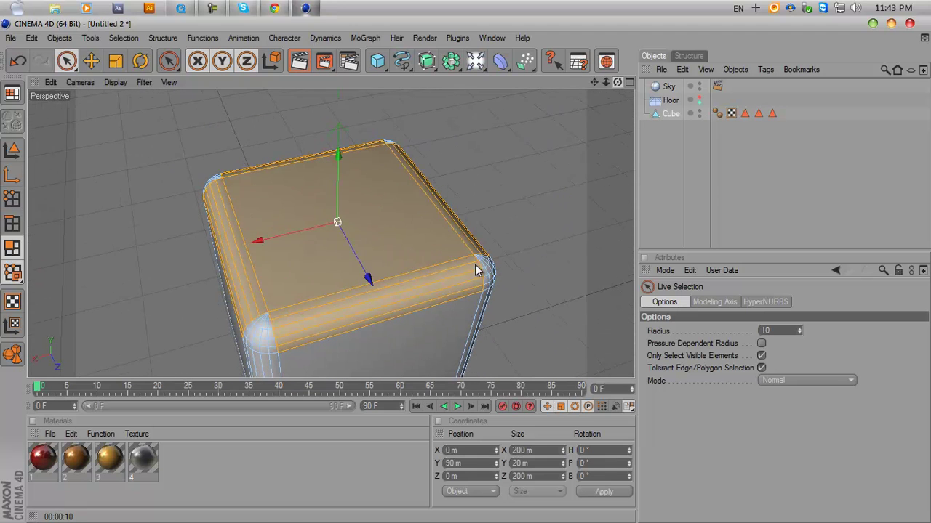
ctrl+click(373, 230)
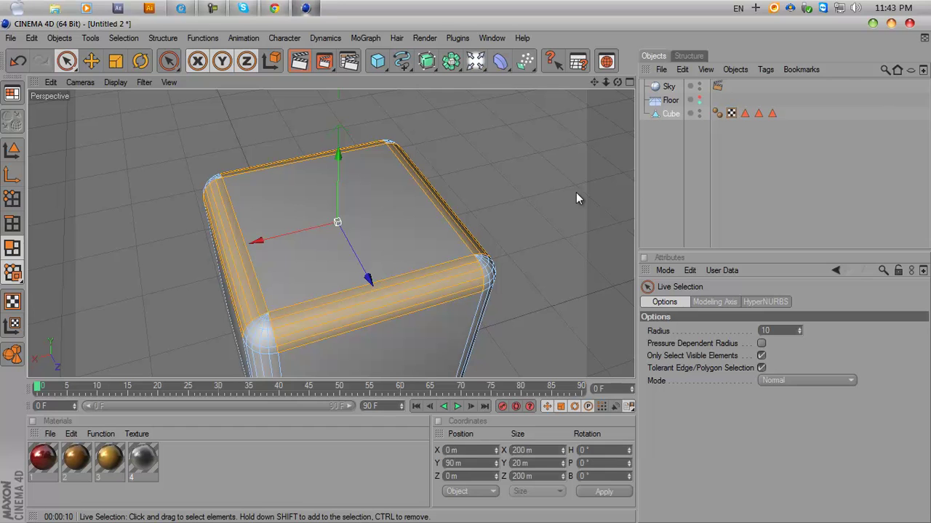
key(v)
mouse_move(638, 193)
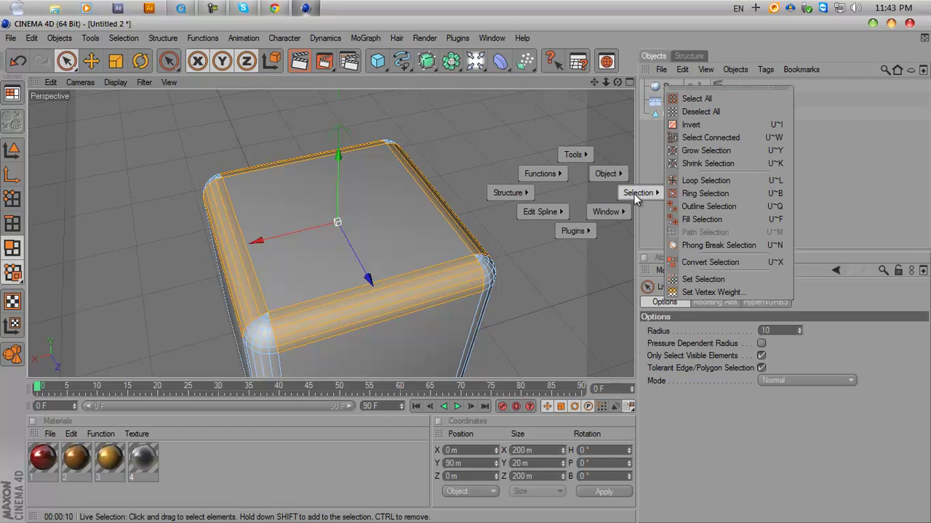
click(709, 279)
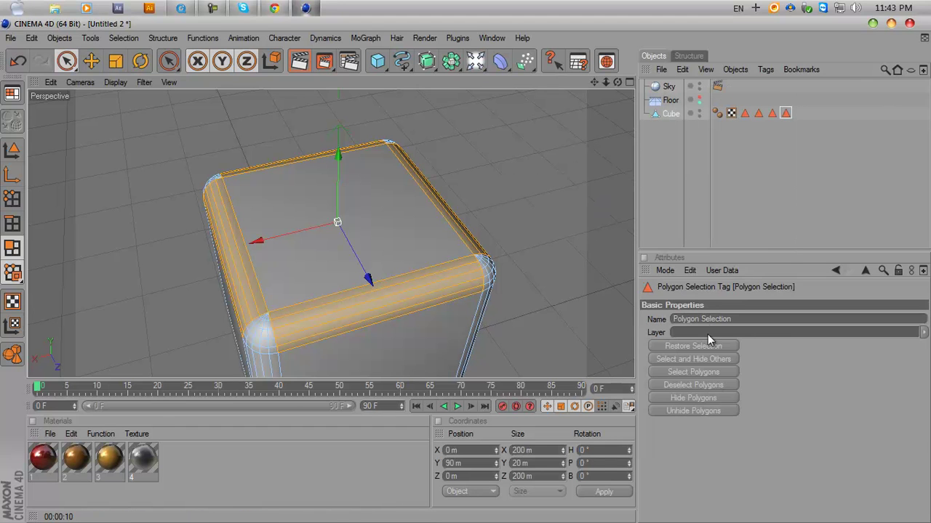
click(716, 323)
text(e1)
key(Return)
click(738, 201)
Check each stored polygon selection tag of the Cube in turn, from a1 to e1, then clear the object selection.
click(745, 113)
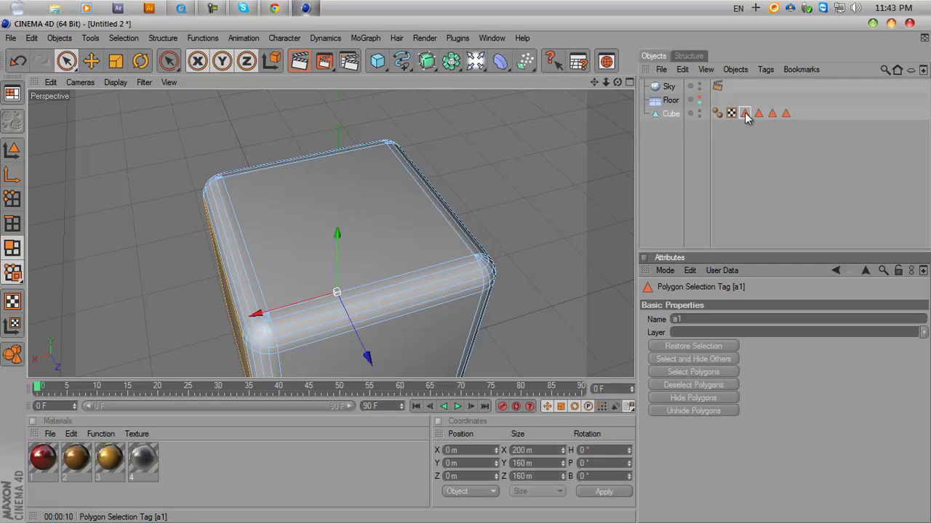
click(758, 113)
click(770, 113)
click(773, 114)
click(785, 114)
double_click(785, 114)
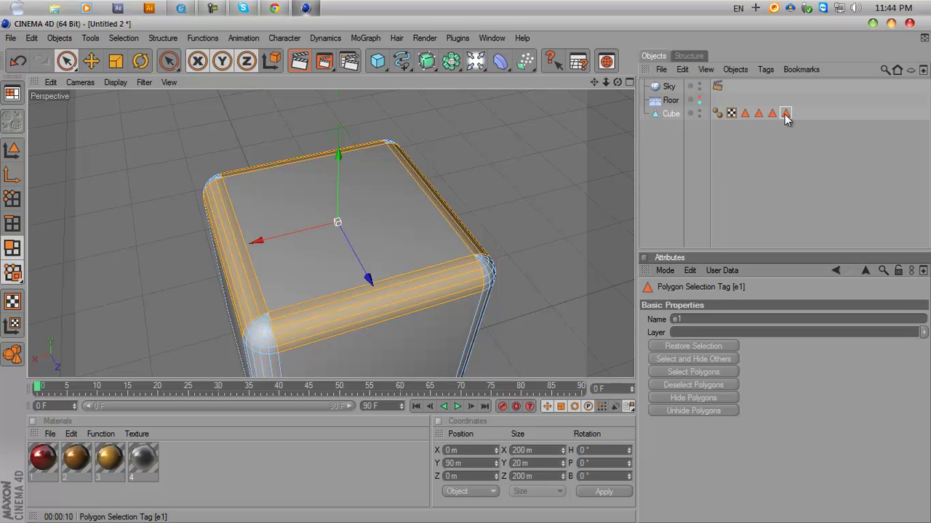
click(771, 150)
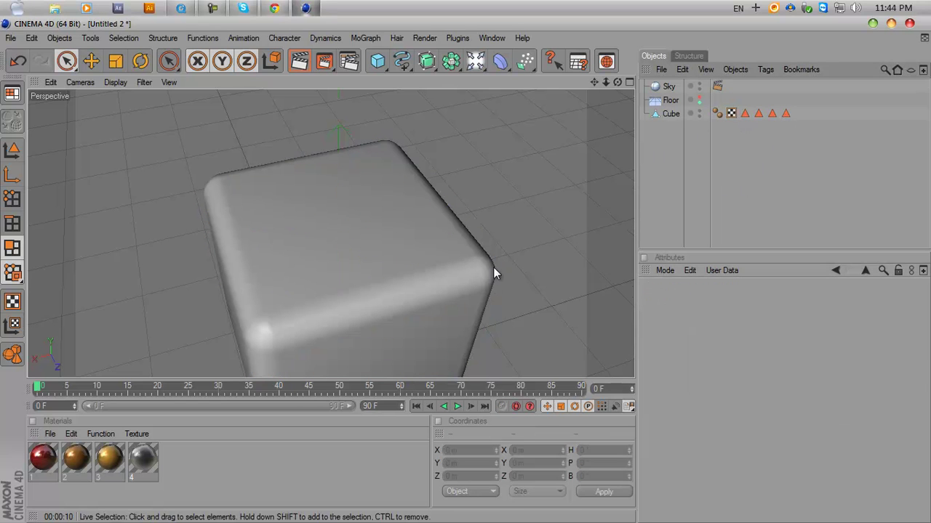
Apply materials 1, 2, 3 and 4 to the Cube in that order.
drag(45, 460, 676, 117)
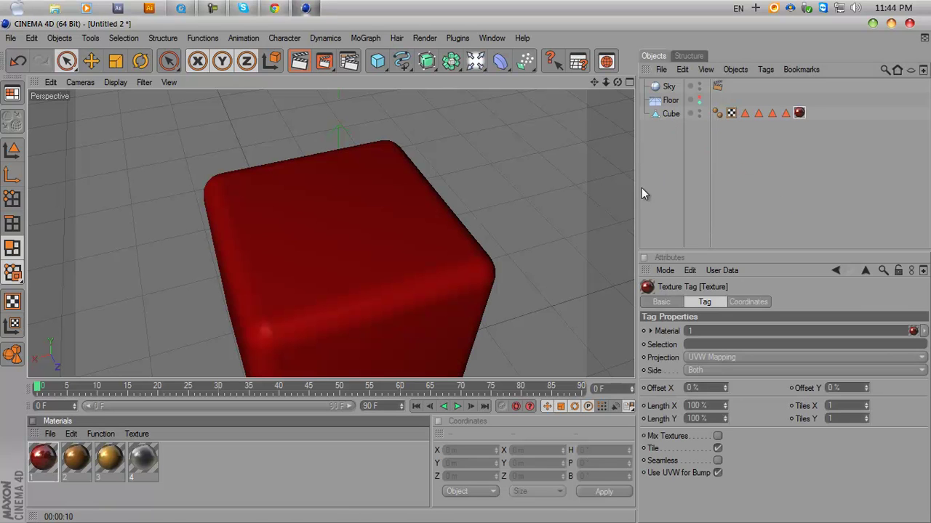
click(86, 470)
drag(86, 470, 675, 115)
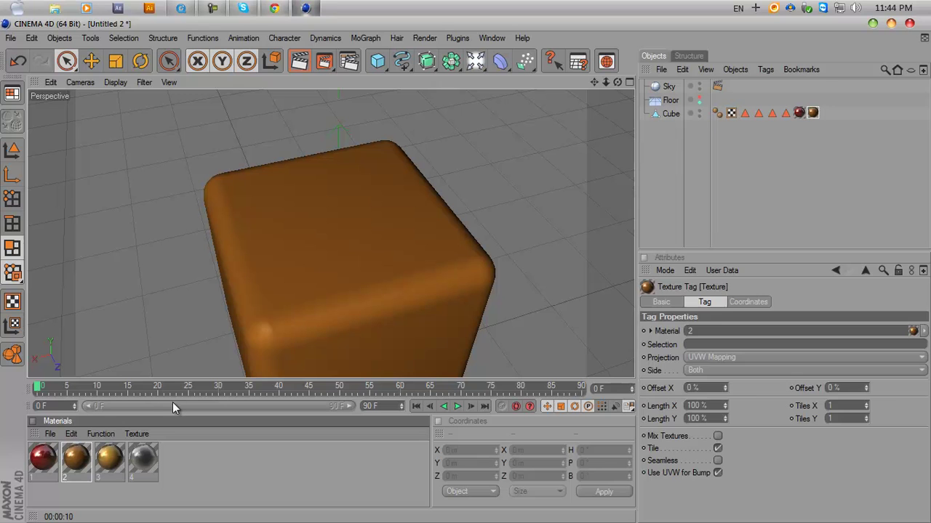
click(107, 464)
drag(109, 462, 673, 115)
click(142, 461)
drag(143, 462, 672, 117)
click(801, 179)
Restrict the Cube's material 1 texture tag to the polygon selection a1.
click(800, 112)
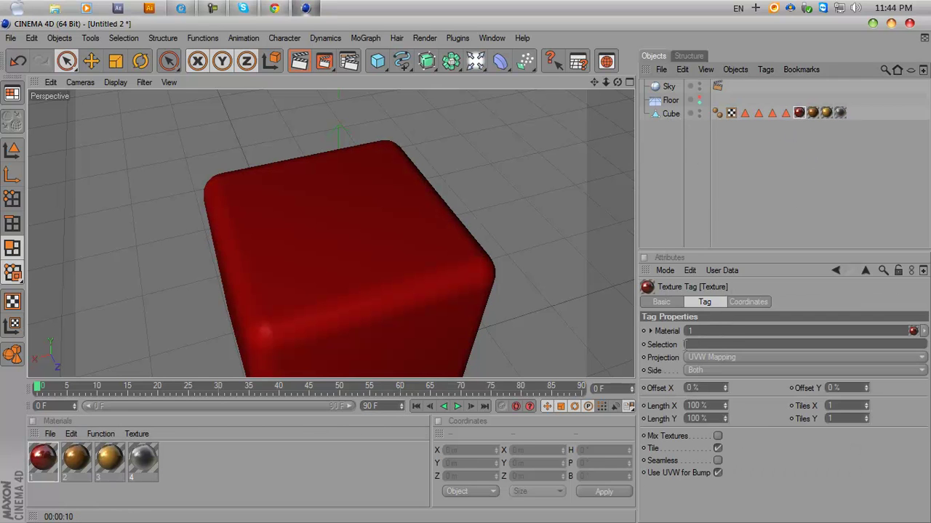
click(696, 346)
text(a1)
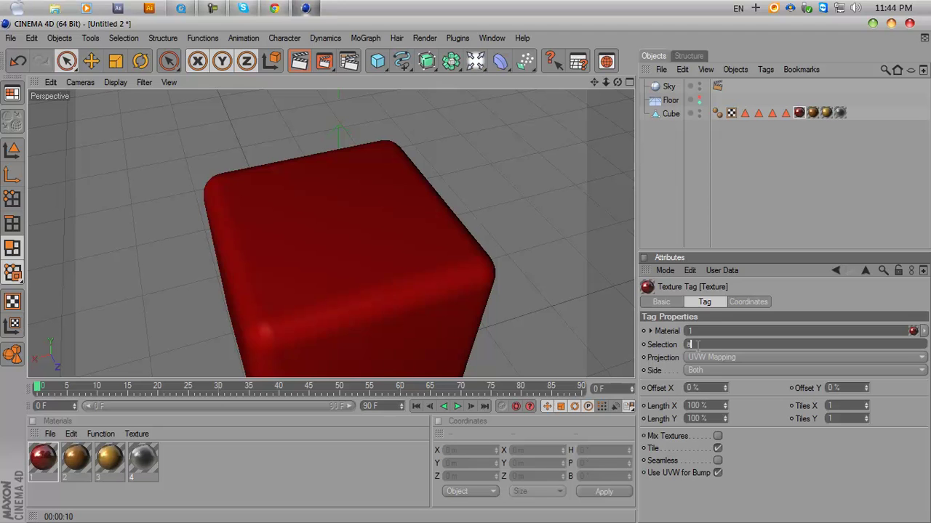
key(Return)
drag(615, 83, 471, 273)
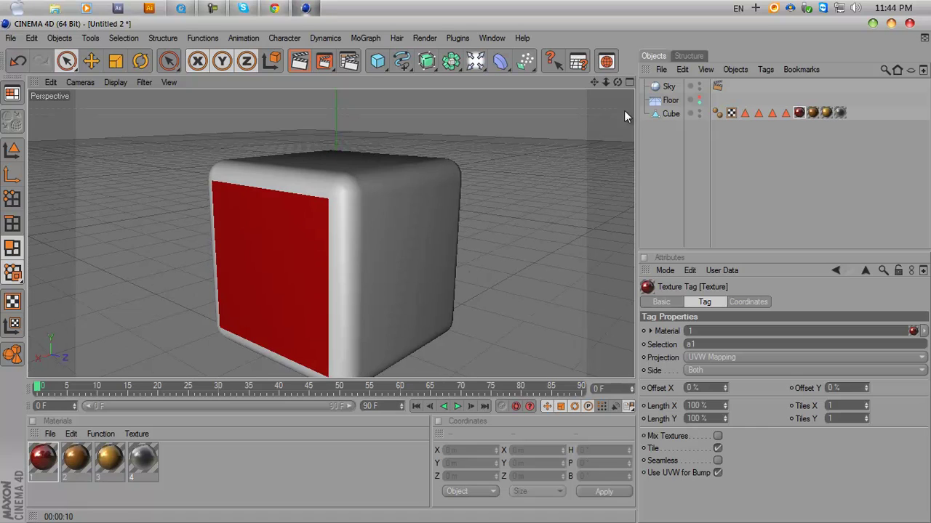
Restrict the Cube's material 2 texture tag to the polygon selection b1.
click(812, 113)
click(706, 344)
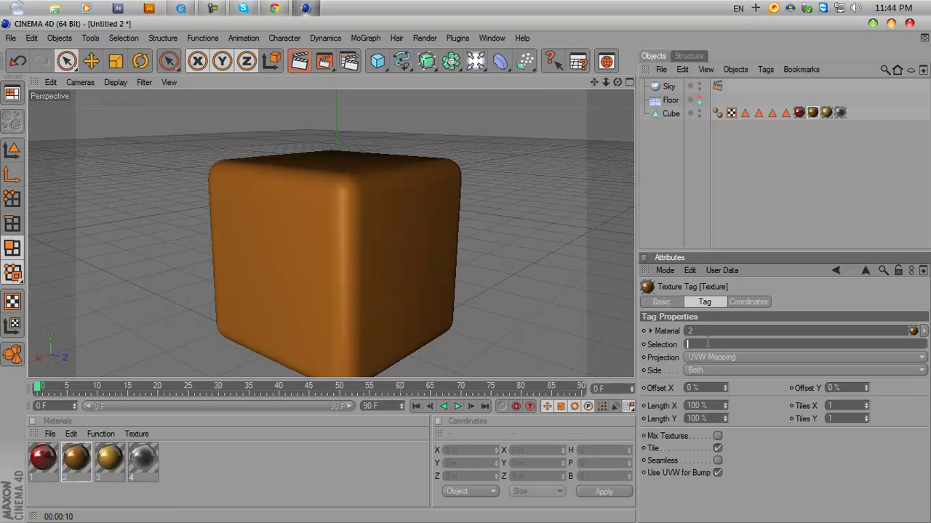
text(b1)
key(Return)
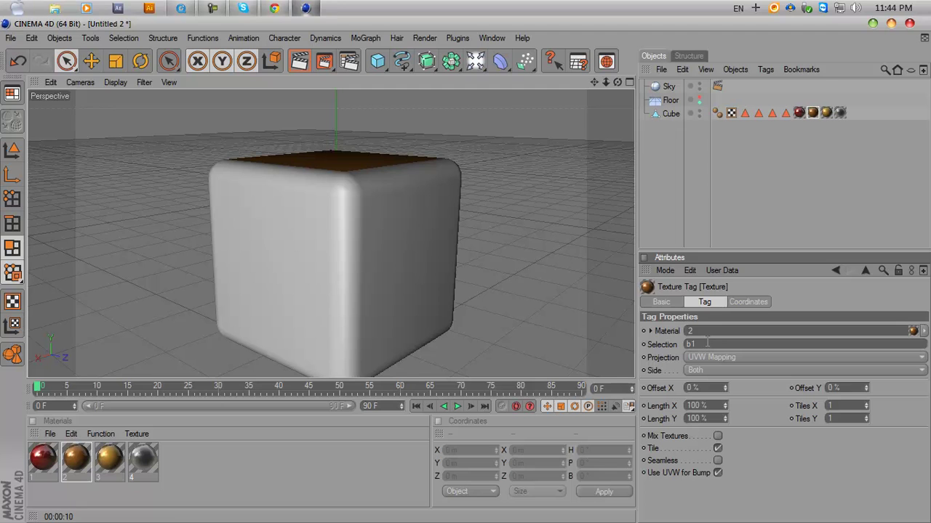
mouse_move(465, 270)
alt+mouse_down()
mouse_move(464, 279)
mouse_move(466, 267)
alt+mouse_up()
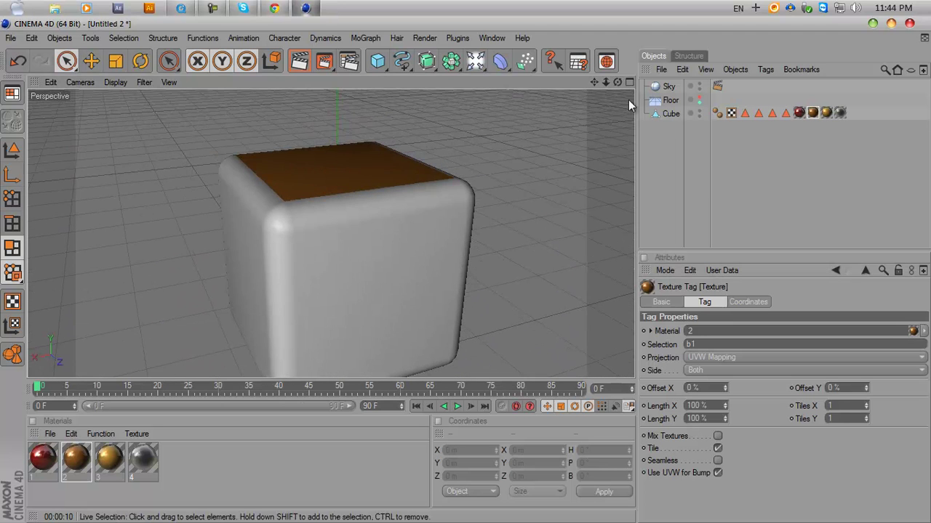
Check the selection tag names and restrict the Cube's material 3 texture tag to the polygon selection b2.
click(743, 114)
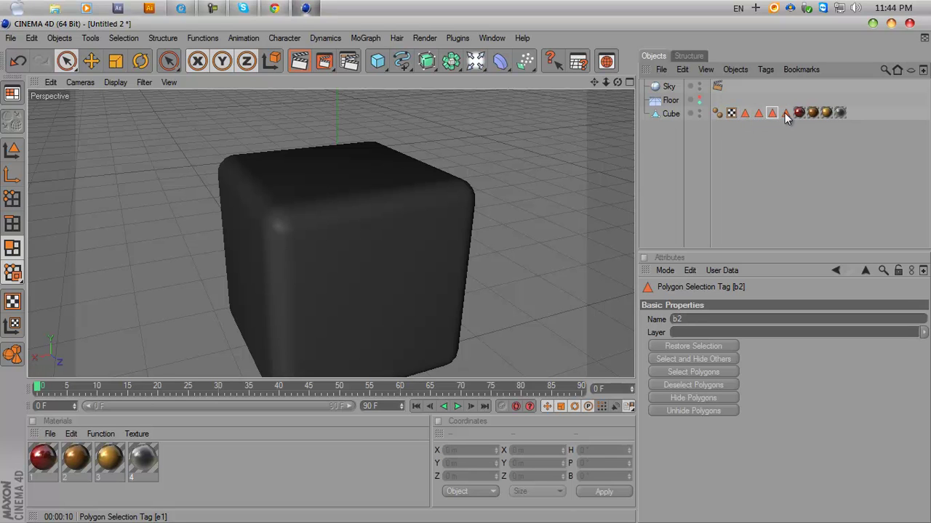
click(781, 160)
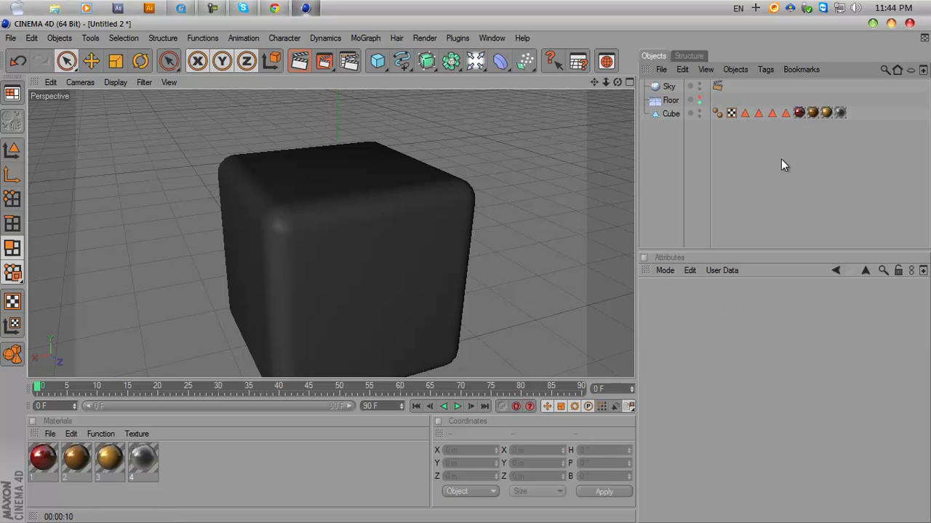
click(827, 114)
click(716, 343)
text(b2)
key(Return)
click(736, 191)
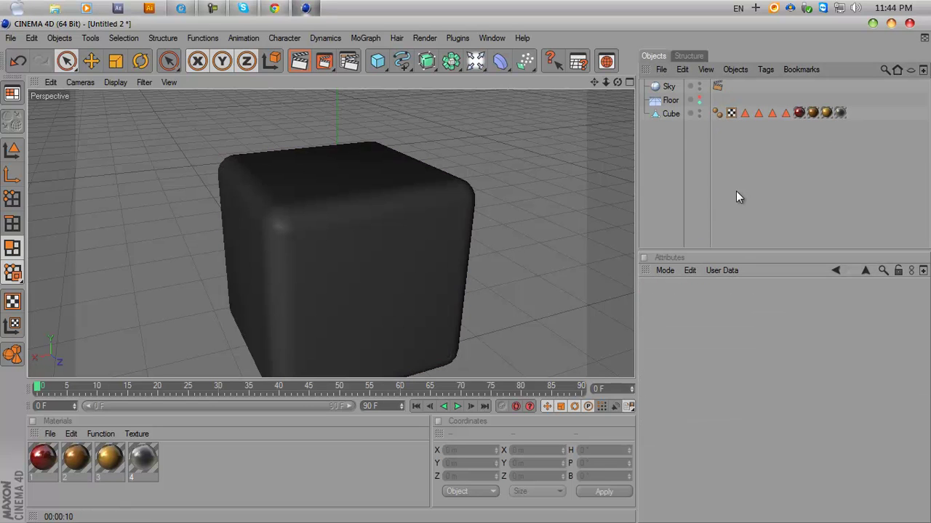
Restrict the Cube's material 4 texture tag to the polygon selection e1.
click(840, 112)
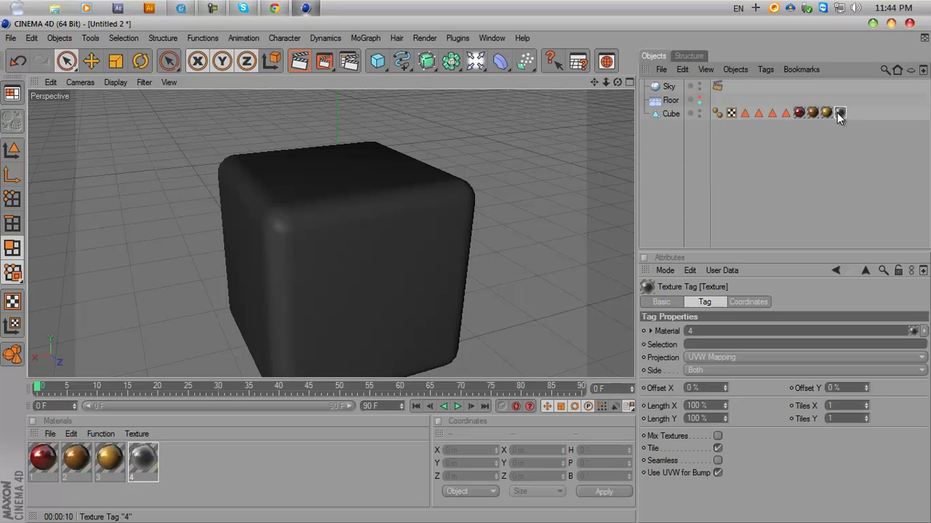
drag(723, 318, 659, 327)
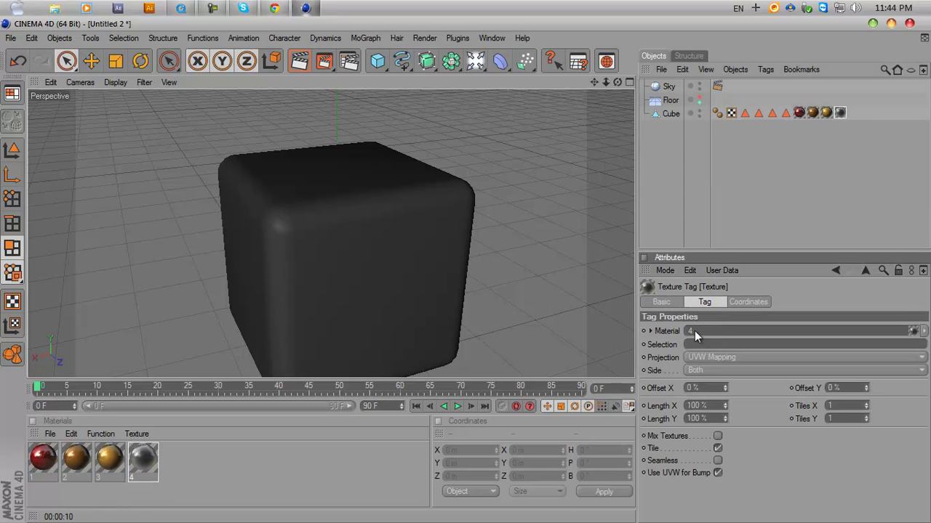
text(e1)
key(Return)
click(546, 176)
scroll(546, 176, down, 2)
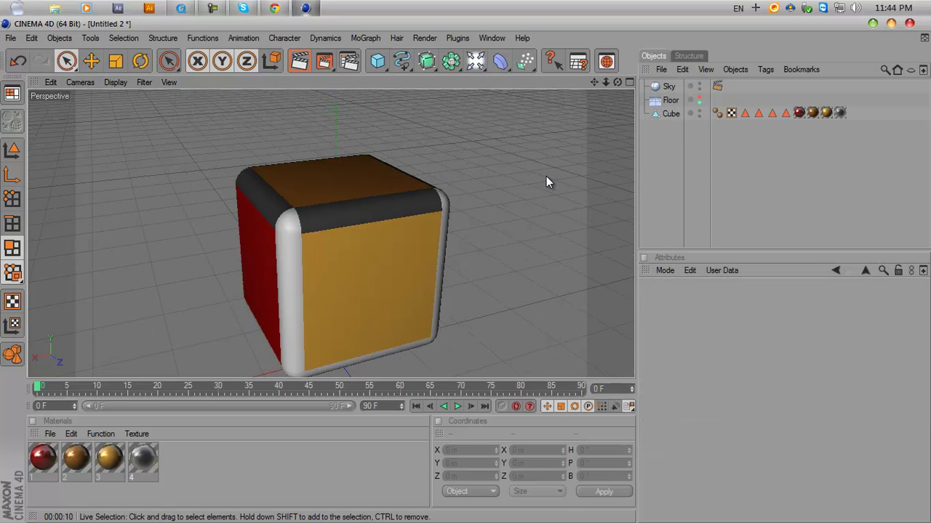
Frame the whole cube in the perspective view and turn on the Floor's viewport visibility.
drag(617, 83, 466, 269)
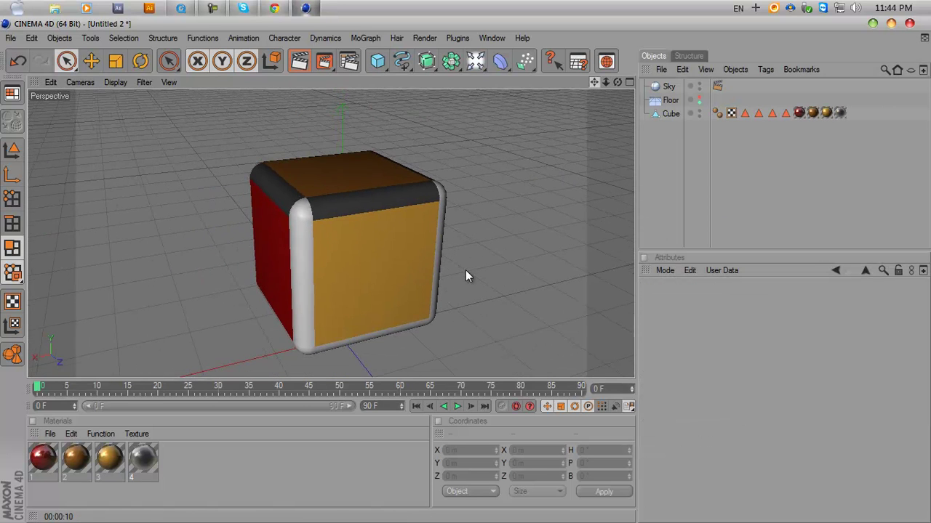
drag(615, 82, 465, 269)
drag(592, 82, 605, 96)
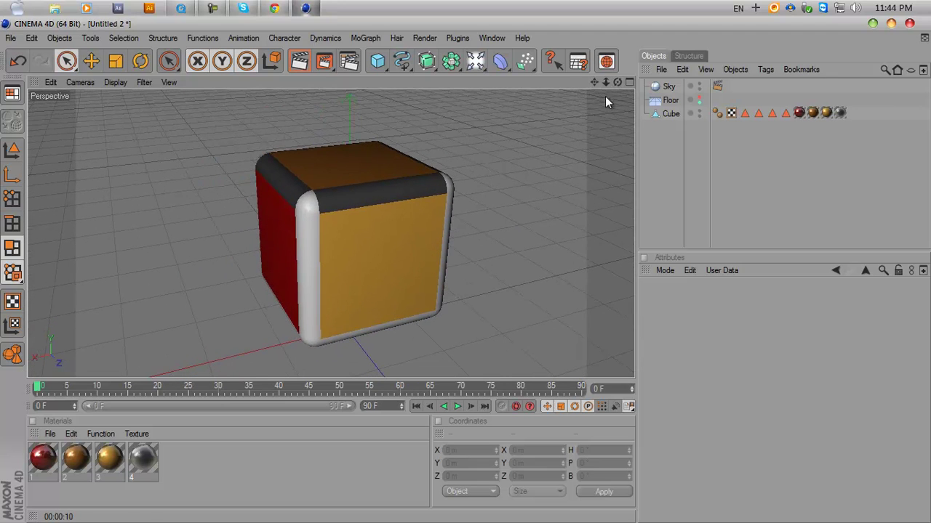
click(698, 98)
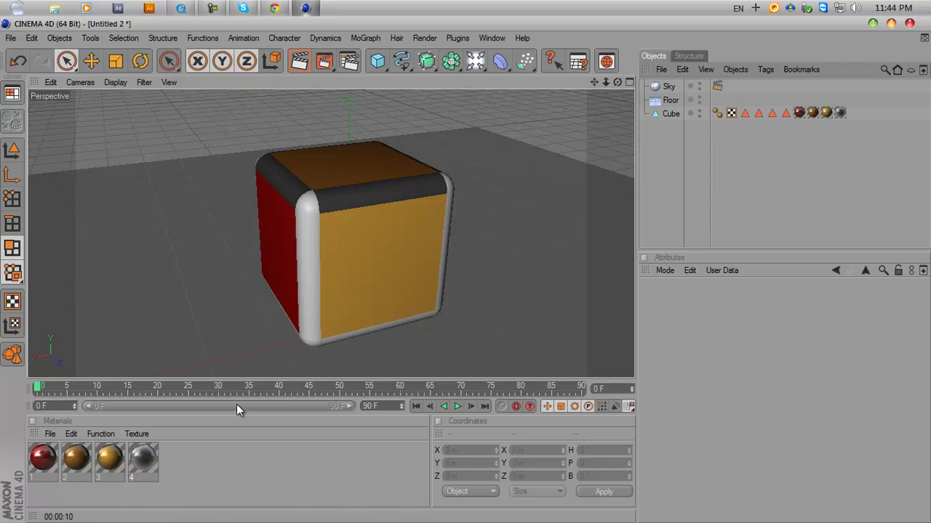
Apply material 4 to the Floor and render the perspective view.
click(142, 468)
drag(142, 469, 361, 352)
alt+drag(581, 101, 421, 118)
click(304, 63)
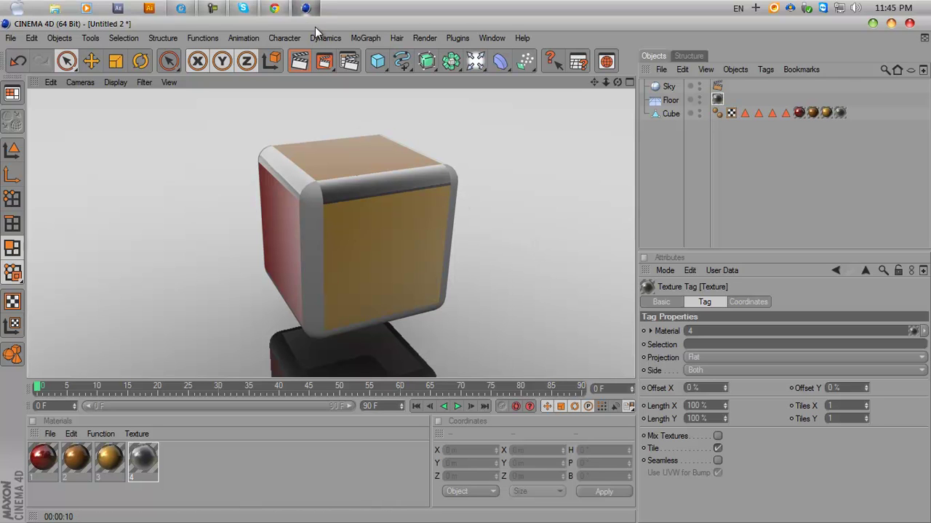
Switch to the WizIQ class session in Chrome and start a message in the chat.
click(274, 8)
click(807, 486)
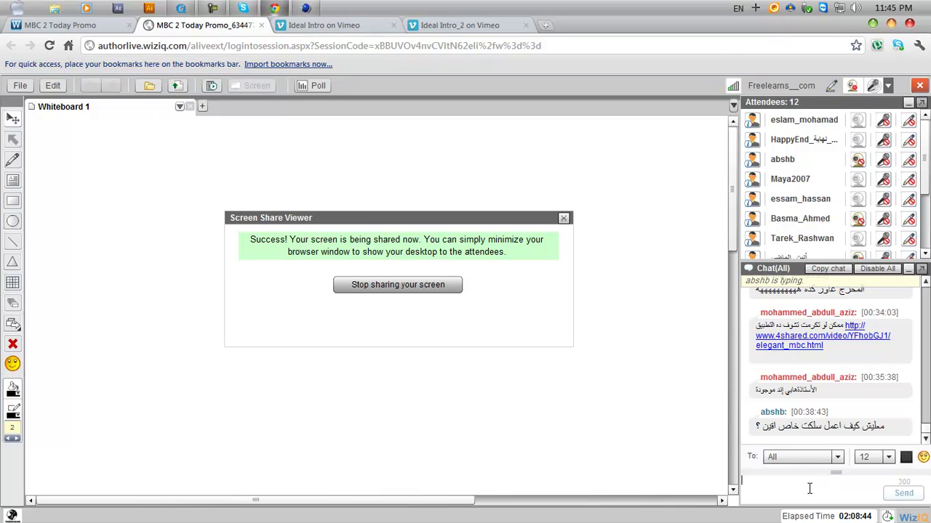